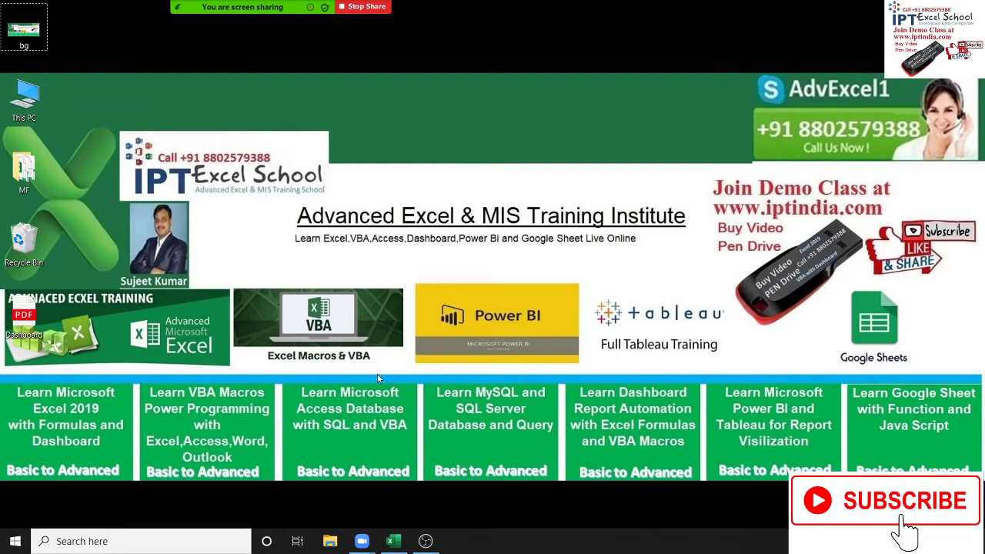
- Permanently delete Dashboard.pdf from the Windows desktop with Shift+Delete
{"action": "left_click", "coordinate": [32, 308]}
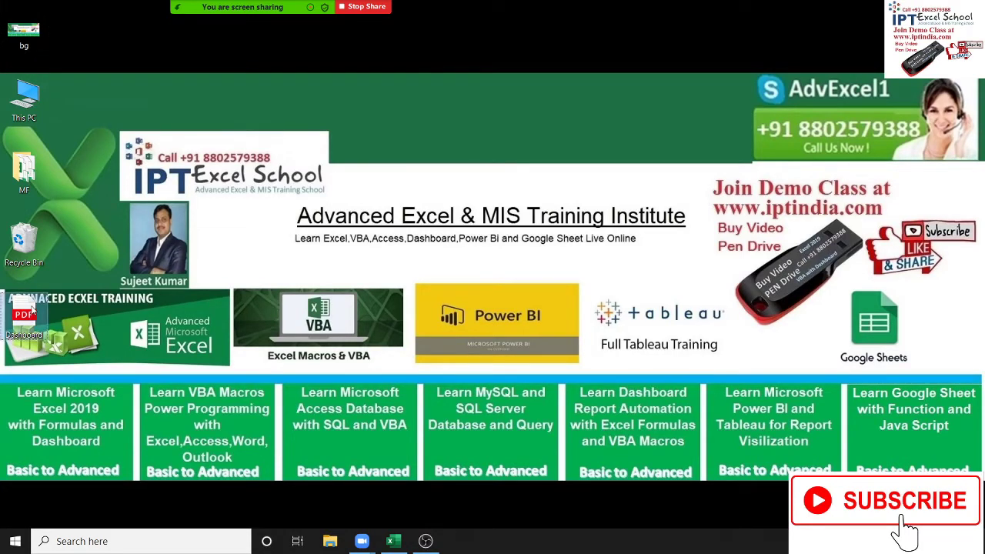
{"action": "key", "text": "shift+Delete"}
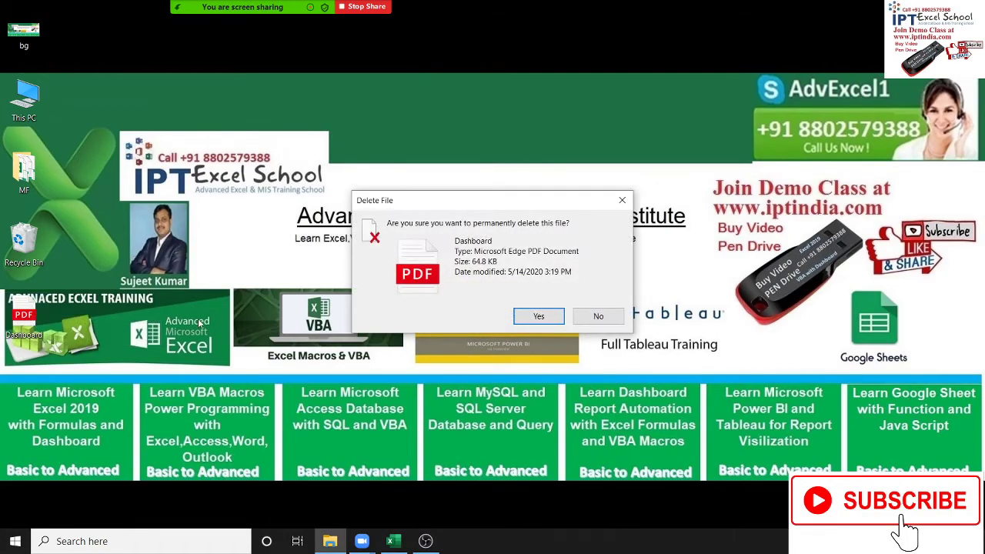
{"action": "left_click", "coordinate": [537, 321]}
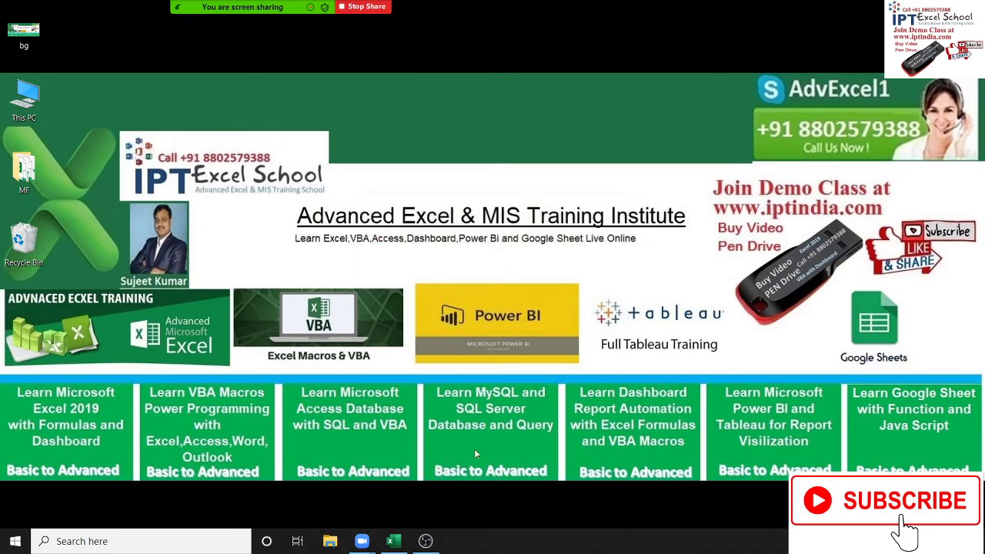
{"action": "left_click", "coordinate": [398, 545]}
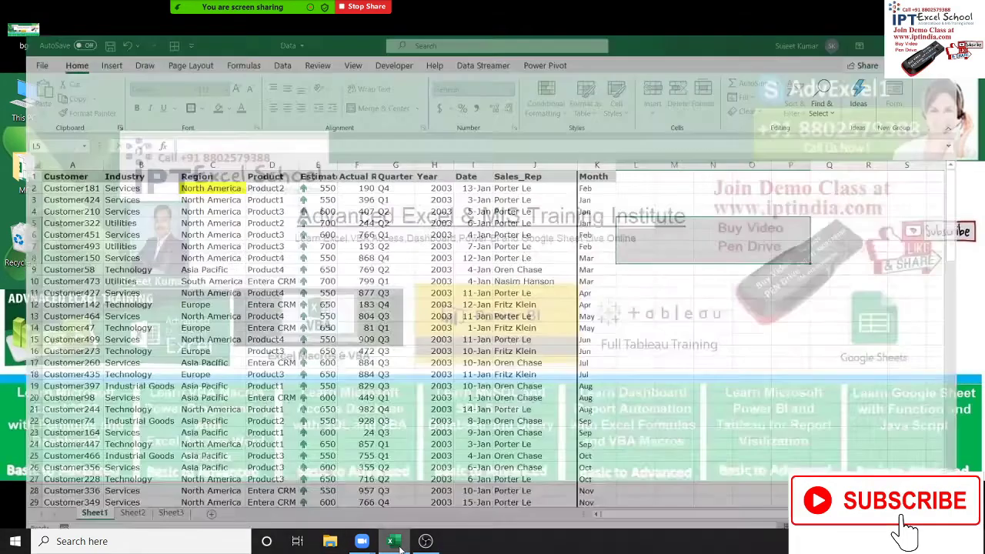
{"action": "left_click", "coordinate": [214, 237]}
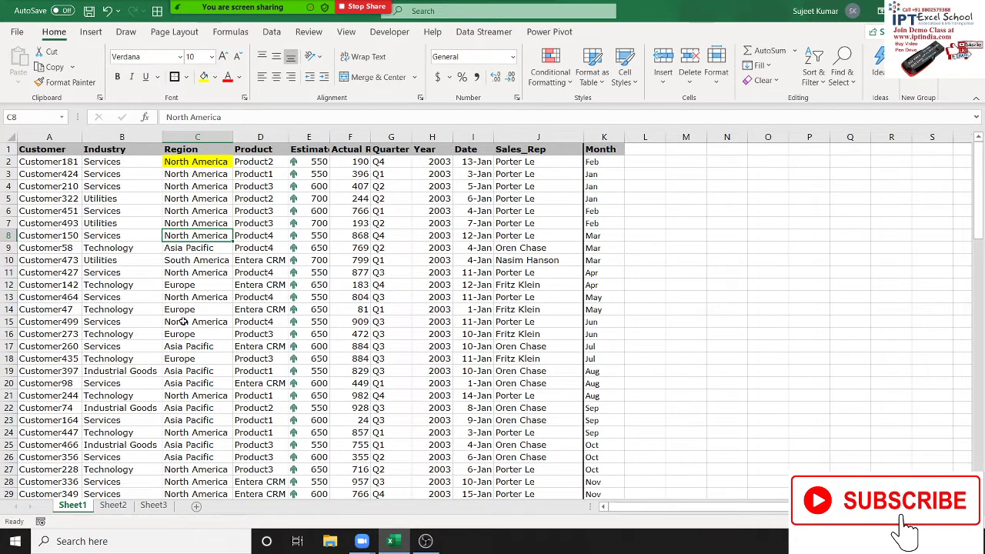
{"action": "left_click_drag", "start_coordinate": [199, 211], "coordinate": [334, 313]}
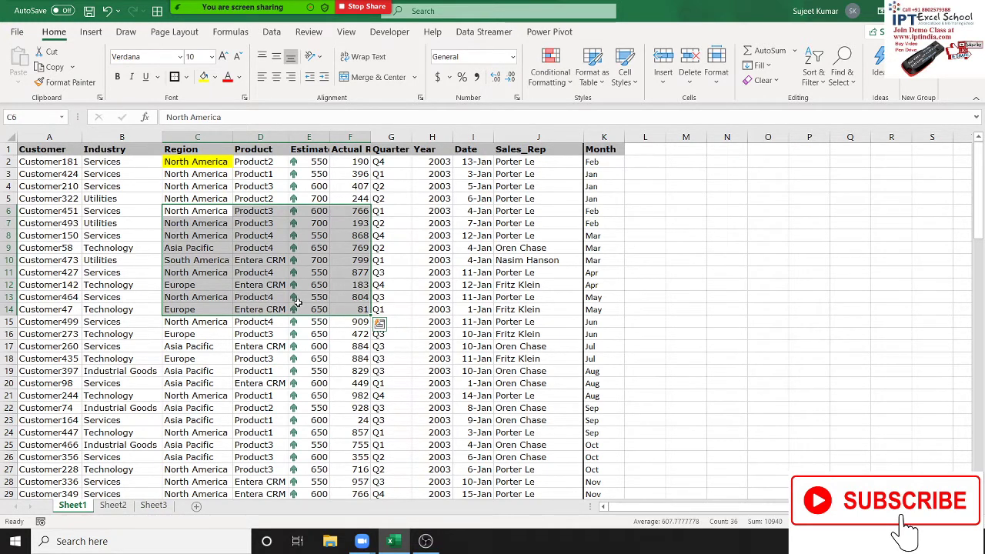
{"action": "left_click_drag", "start_coordinate": [188, 247], "coordinate": [419, 390]}
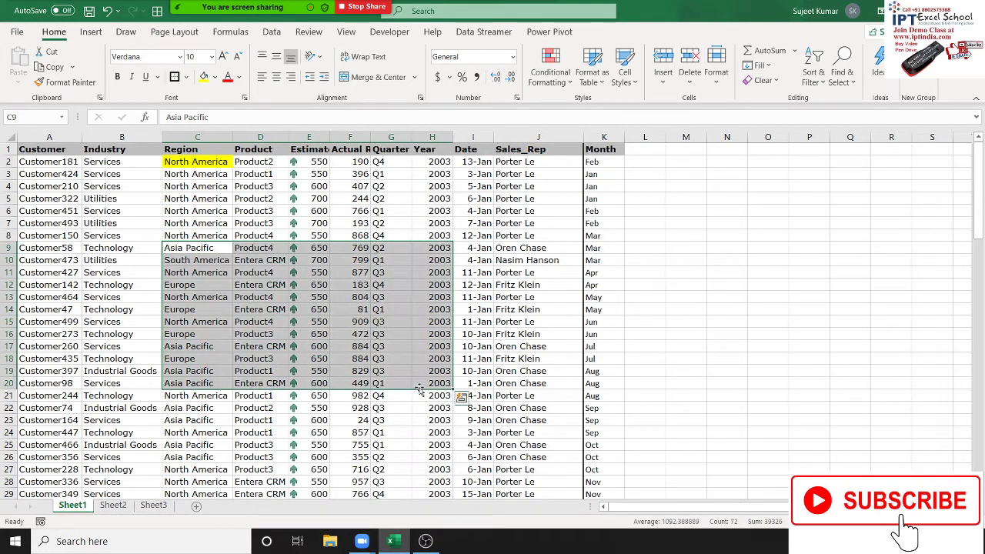
{"action": "left_click", "coordinate": [319, 296]}
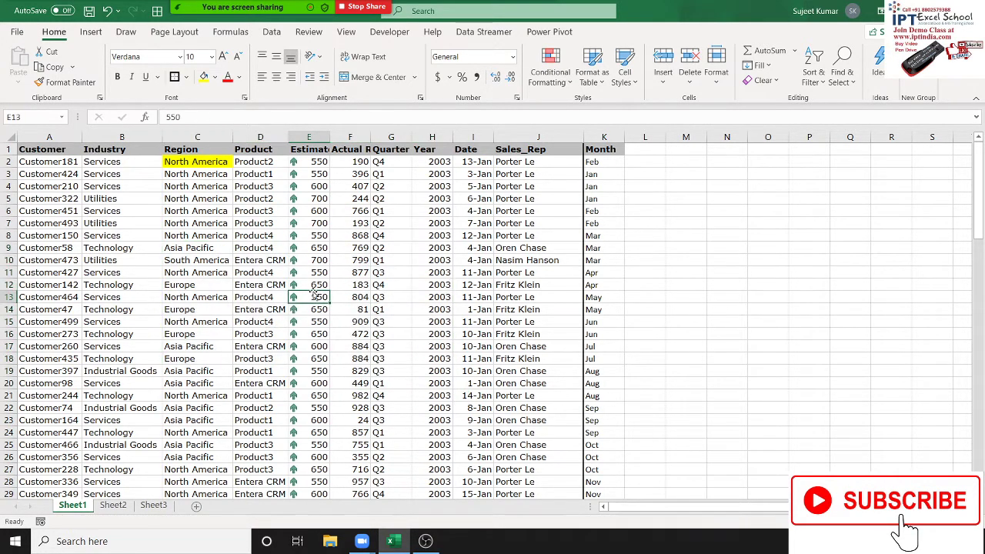
{"action": "left_click", "coordinate": [312, 223]}
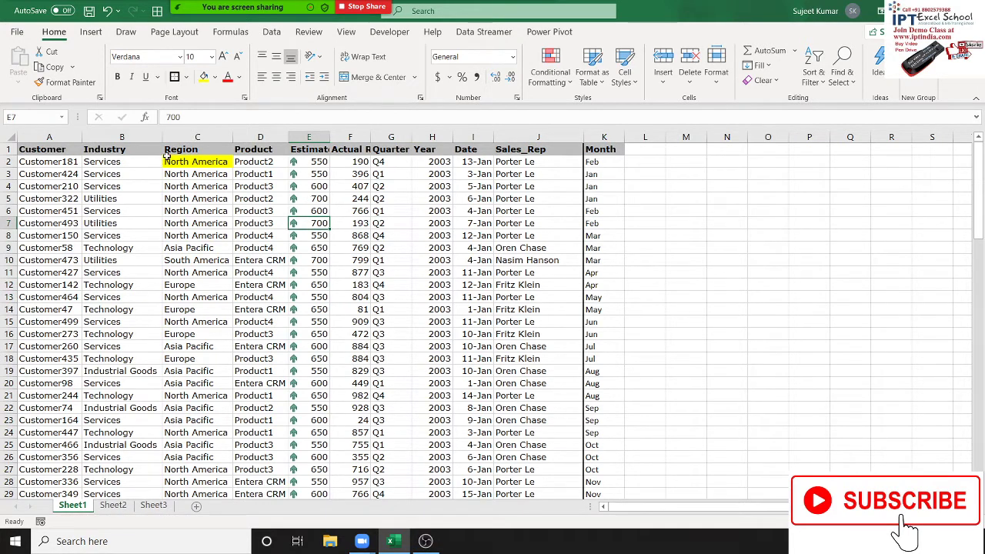
- Protect Sheet1 with a password, re-entering it in the Confirm Password box
{"action": "right_click", "coordinate": [83, 509]}
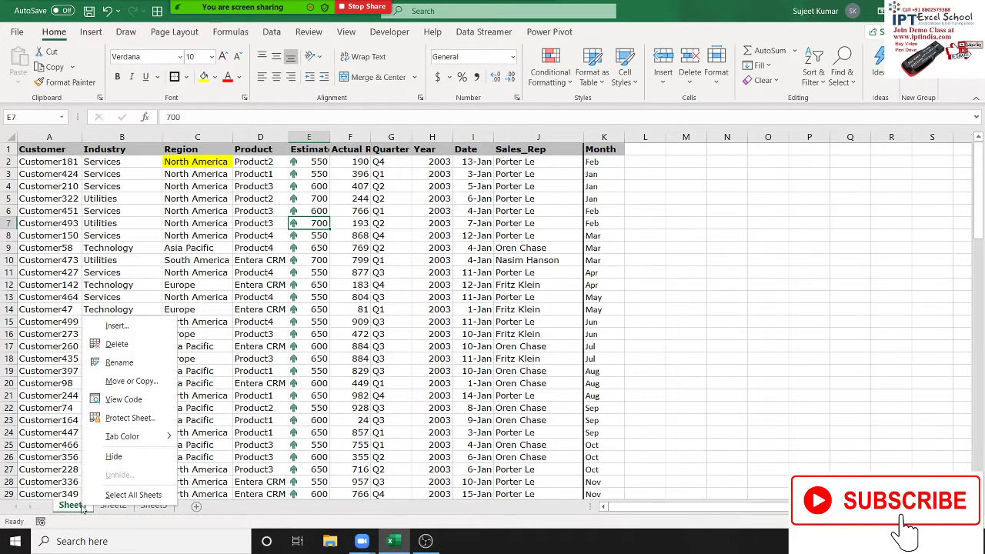
{"action": "left_click", "coordinate": [123, 418]}
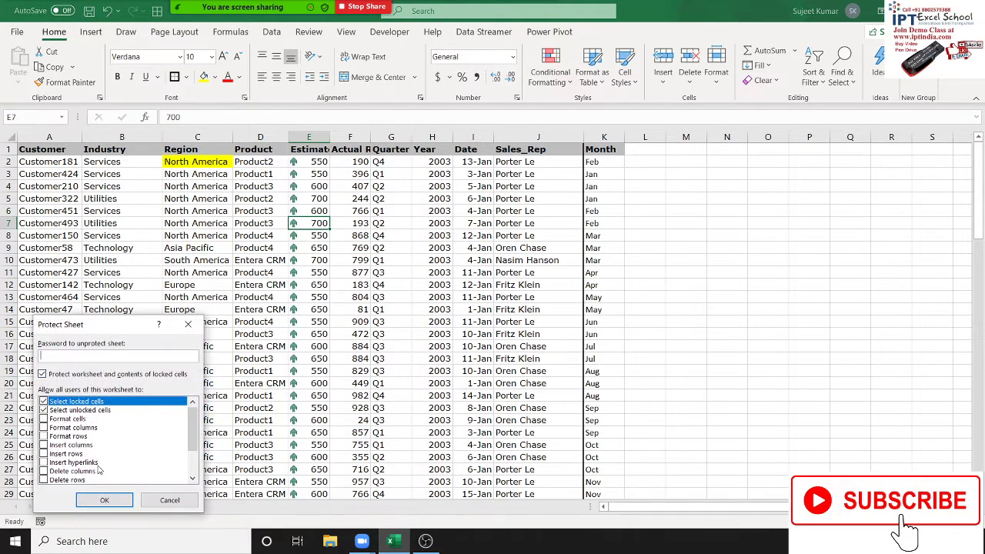
{"action": "type", "text": "1"}
{"action": "left_click", "coordinate": [98, 501]}
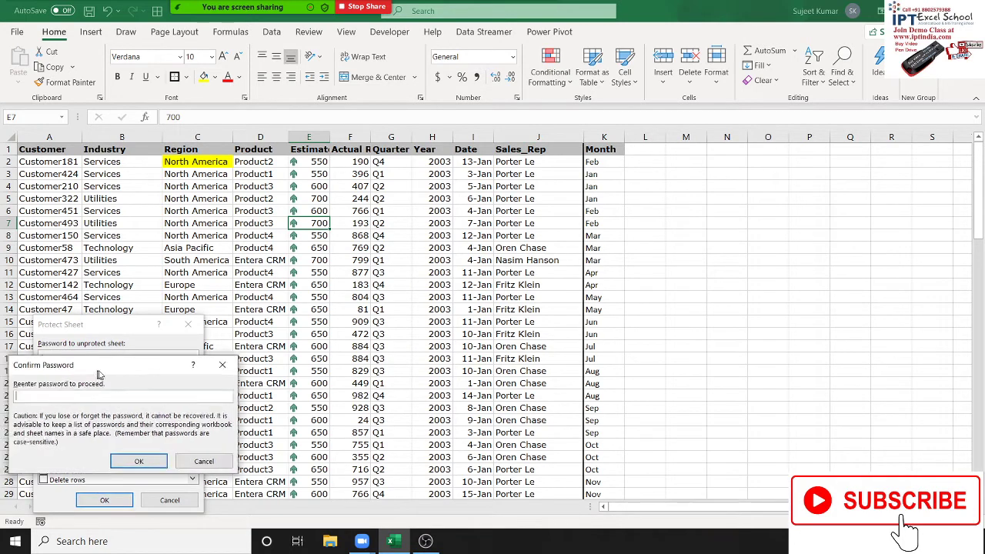
{"action": "left_click_drag", "start_coordinate": [99, 374], "coordinate": [268, 352]}
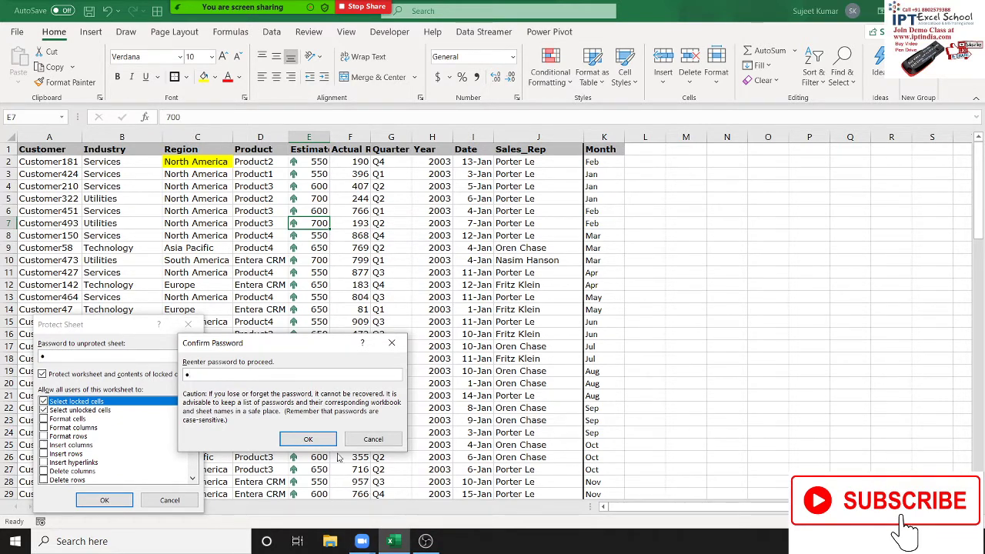
{"action": "left_click", "coordinate": [307, 439]}
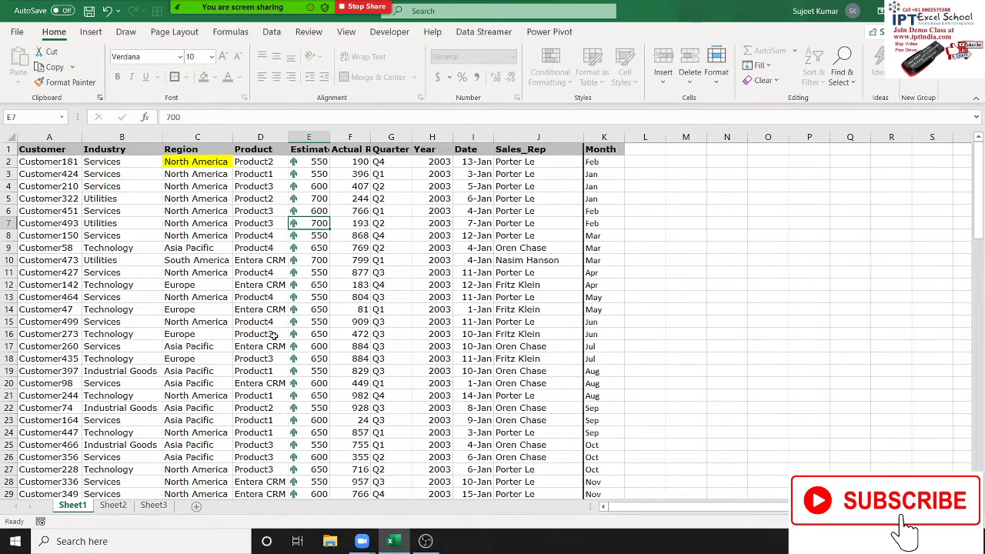
{"action": "double_click", "coordinate": [349, 310]}
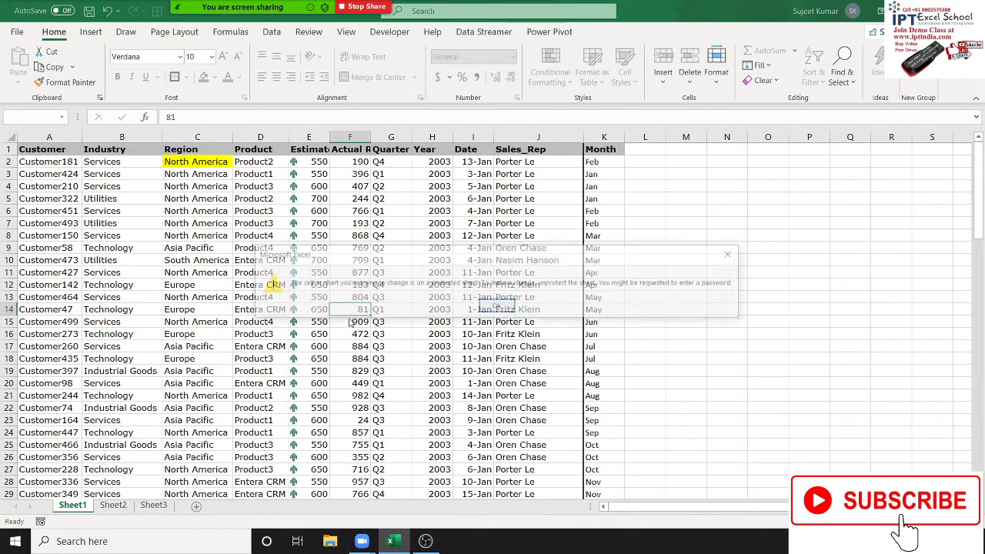
{"action": "left_click", "coordinate": [496, 306]}
{"action": "left_click", "coordinate": [140, 296]}
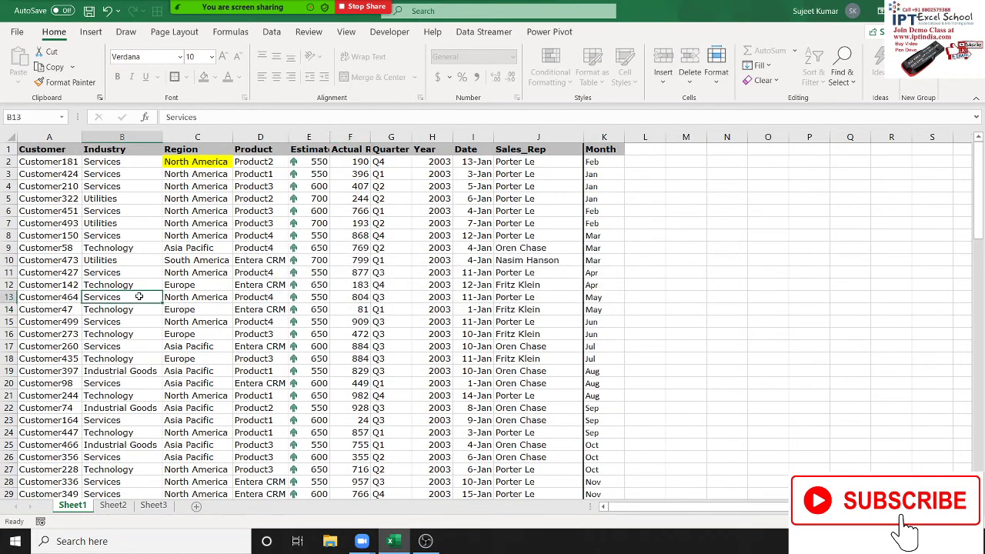
{"action": "double_click", "coordinate": [139, 296]}
{"action": "key", "text": "Return"}
{"action": "left_click_drag", "start_coordinate": [137, 213], "coordinate": [417, 421]}
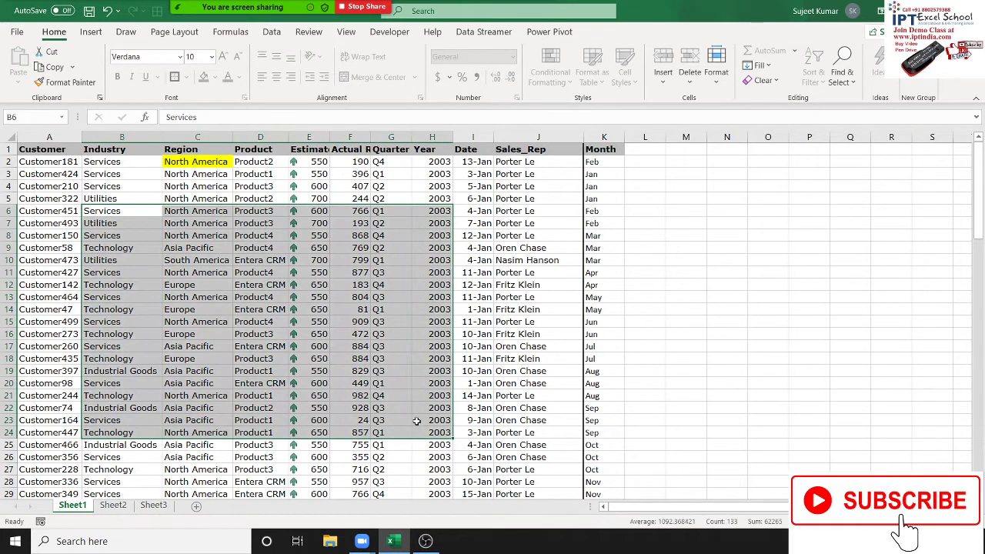
{"action": "key", "text": "ctrl+c"}
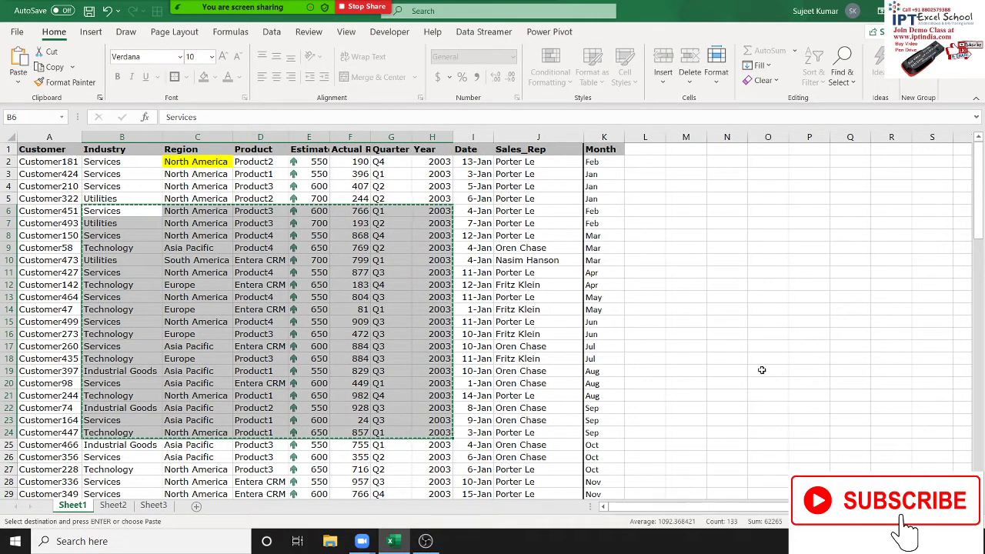
{"action": "left_click", "coordinate": [153, 505]}
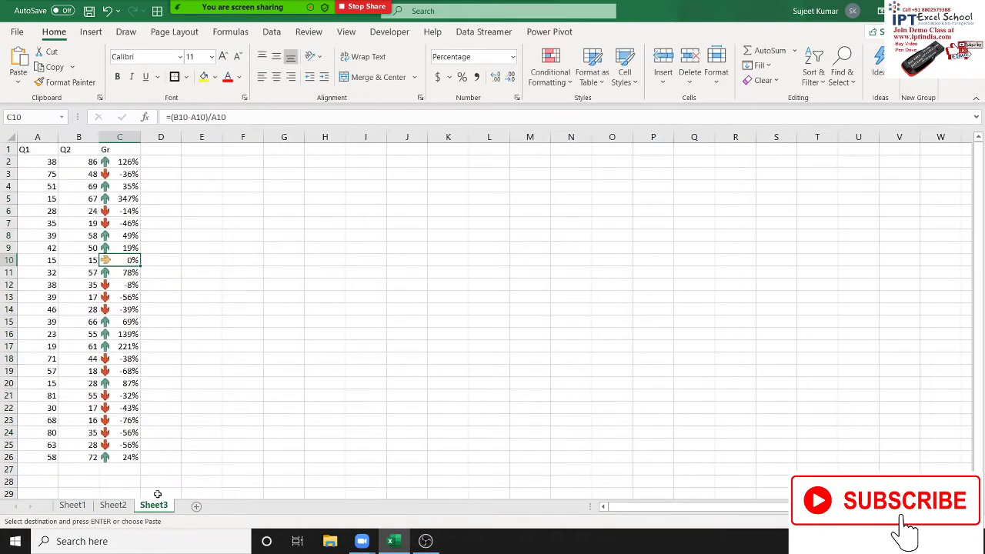
{"action": "left_click", "coordinate": [383, 239]}
{"action": "key", "text": "ctrl+v"}
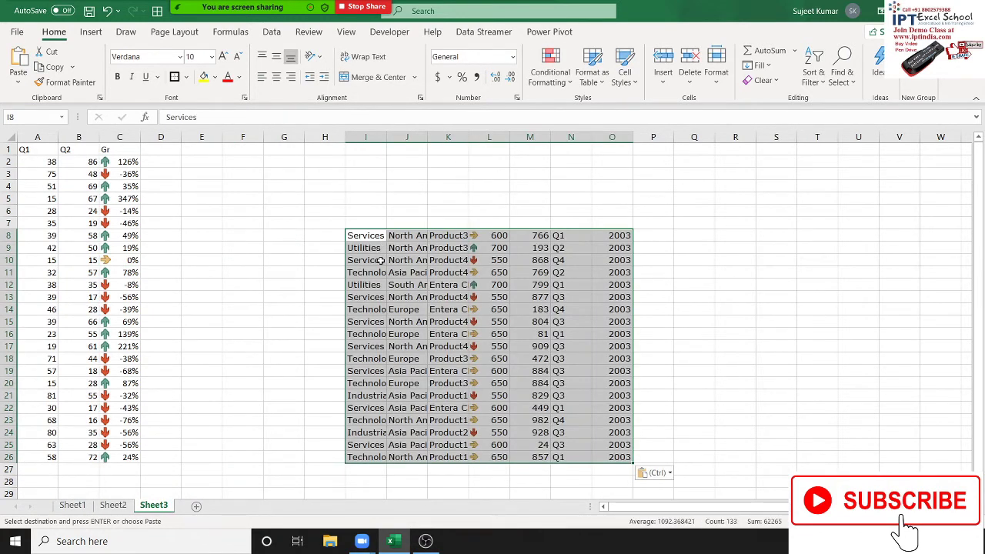
{"action": "key", "text": "Delete"}
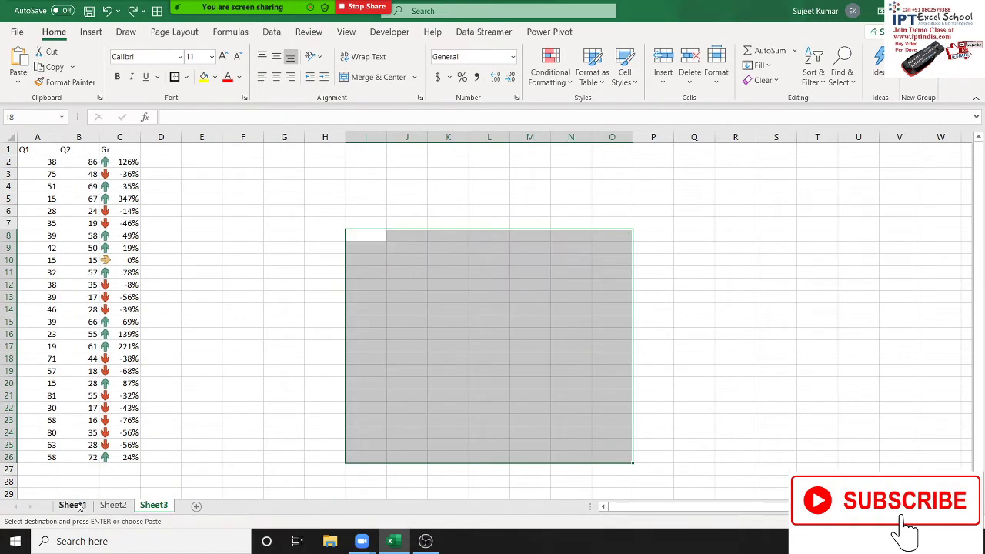
{"action": "left_click", "coordinate": [73, 505]}
{"action": "left_click", "coordinate": [689, 323]}
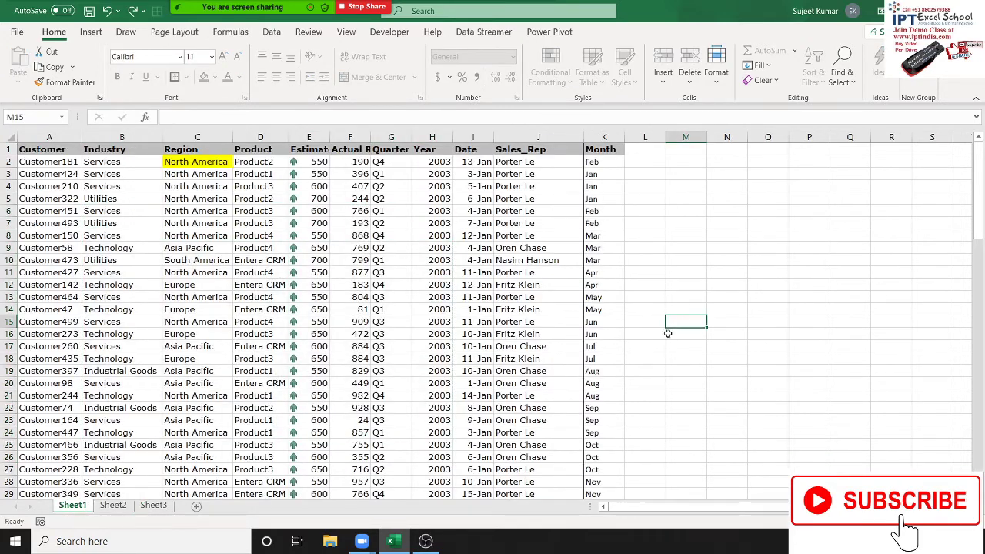
- Unprotect Sheet1 with its password, then select B2:H14 and click empty cell L12
{"action": "right_click", "coordinate": [79, 508]}
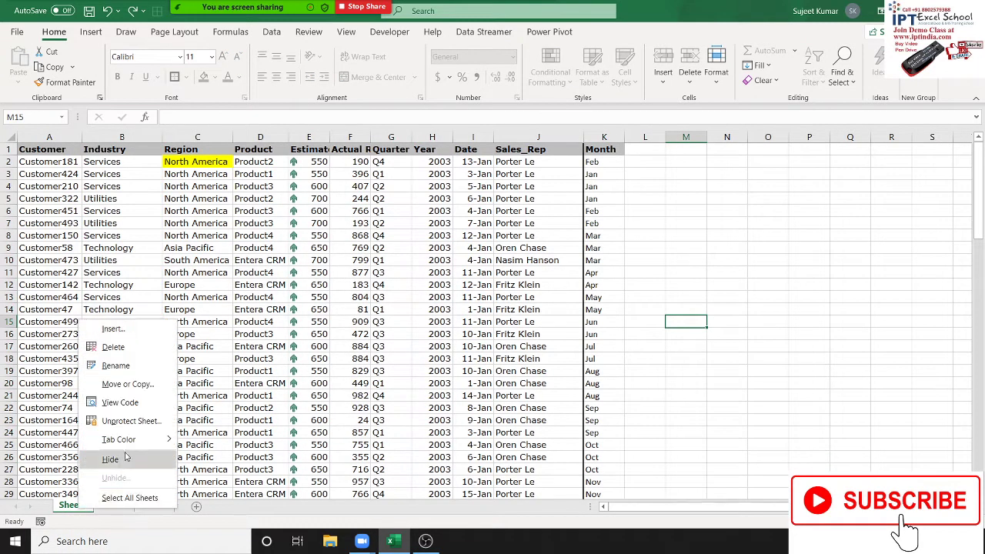
{"action": "left_click", "coordinate": [131, 421]}
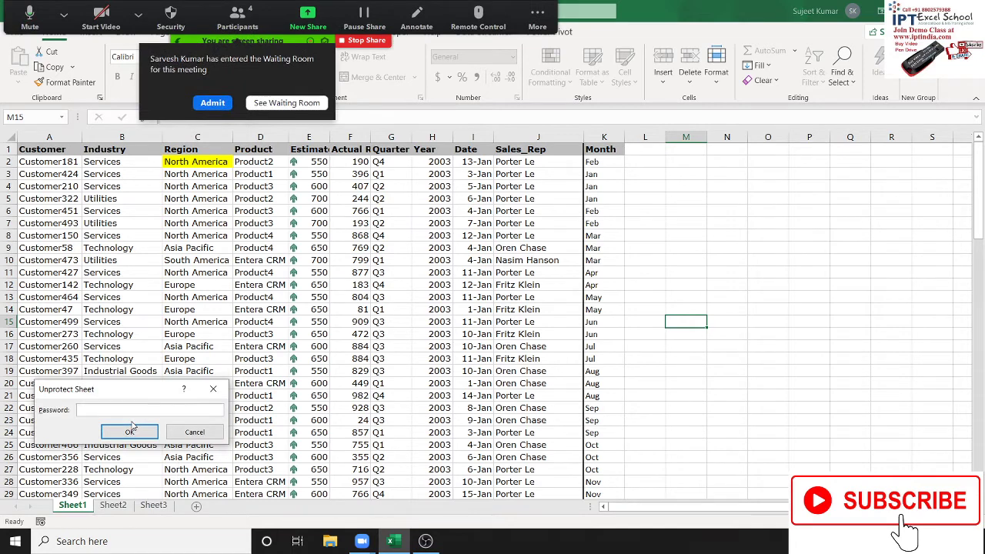
{"action": "left_click", "coordinate": [131, 430]}
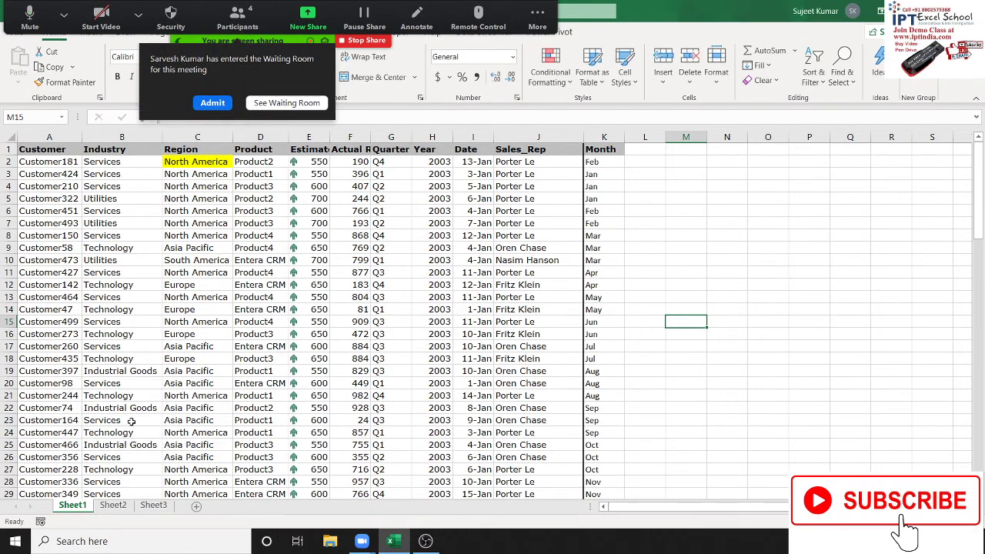
{"action": "left_click", "coordinate": [196, 109]}
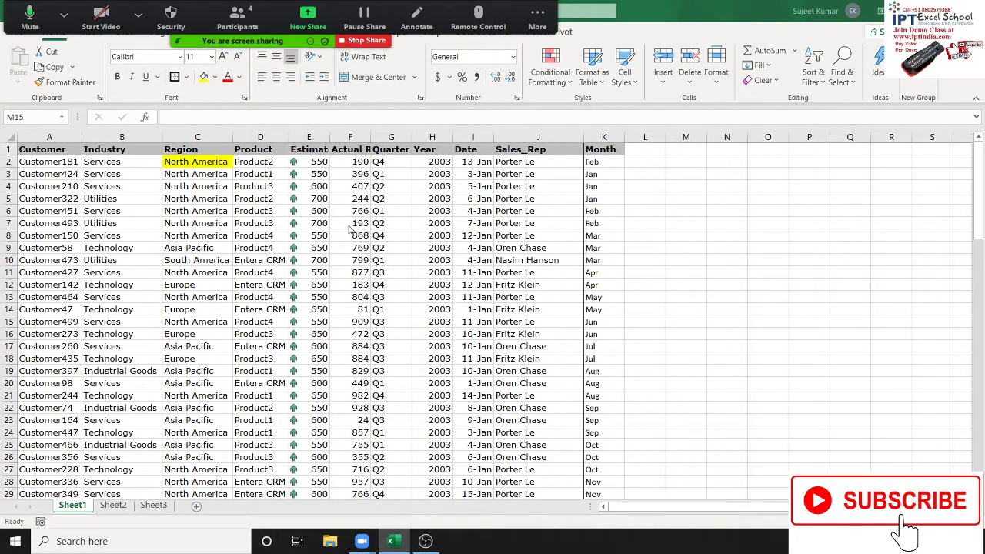
{"action": "left_click_drag", "start_coordinate": [139, 166], "coordinate": [421, 312]}
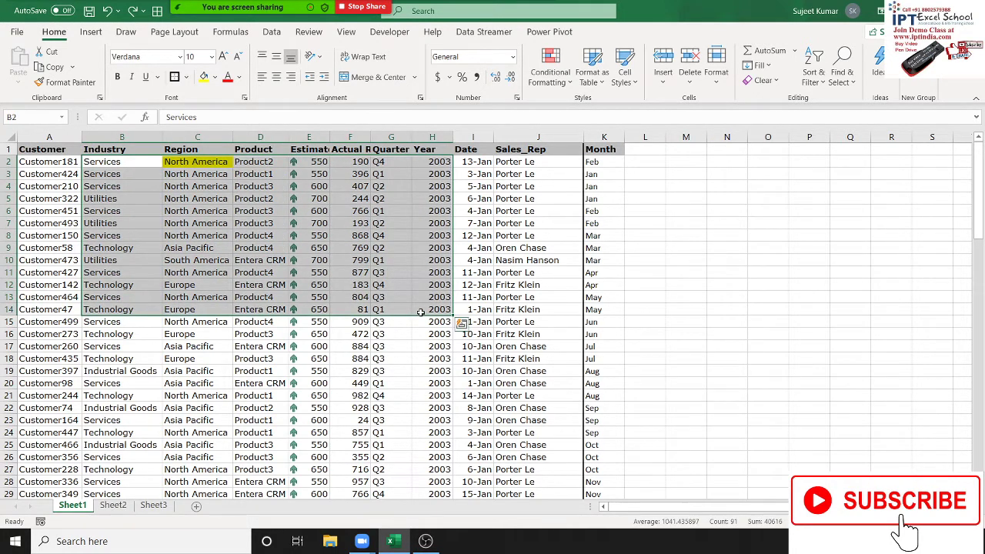
{"action": "left_click", "coordinate": [648, 286]}
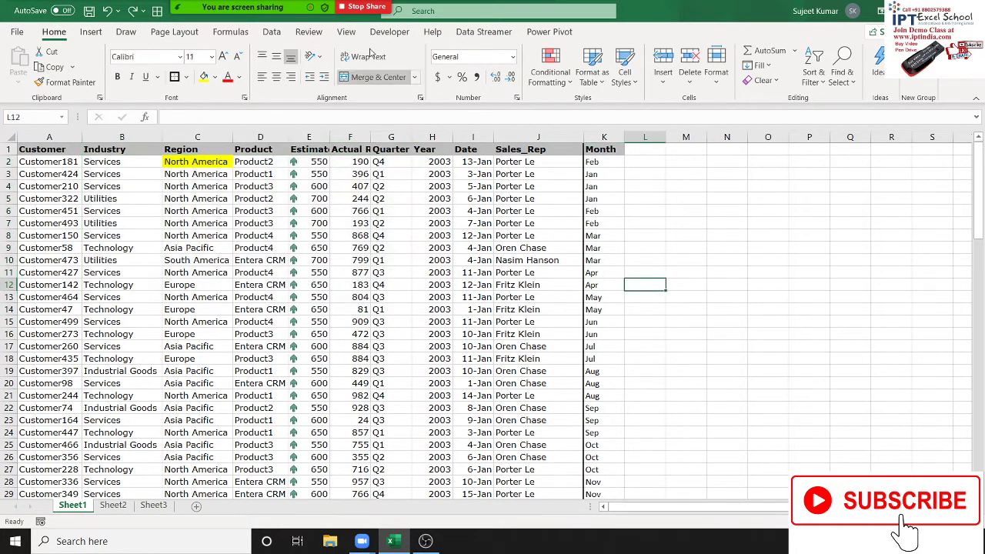
{"action": "left_click", "coordinate": [252, 14]}
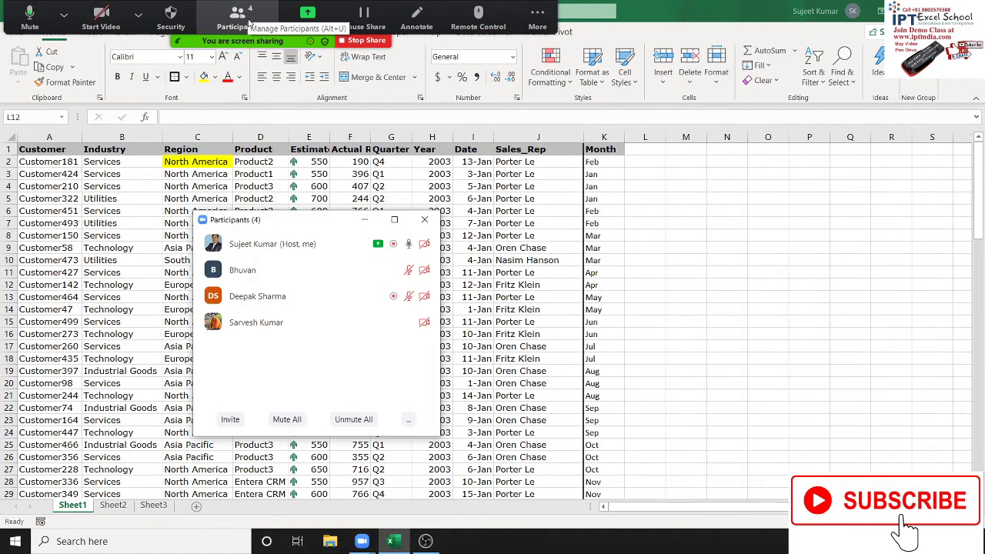
{"action": "left_click", "coordinate": [426, 226]}
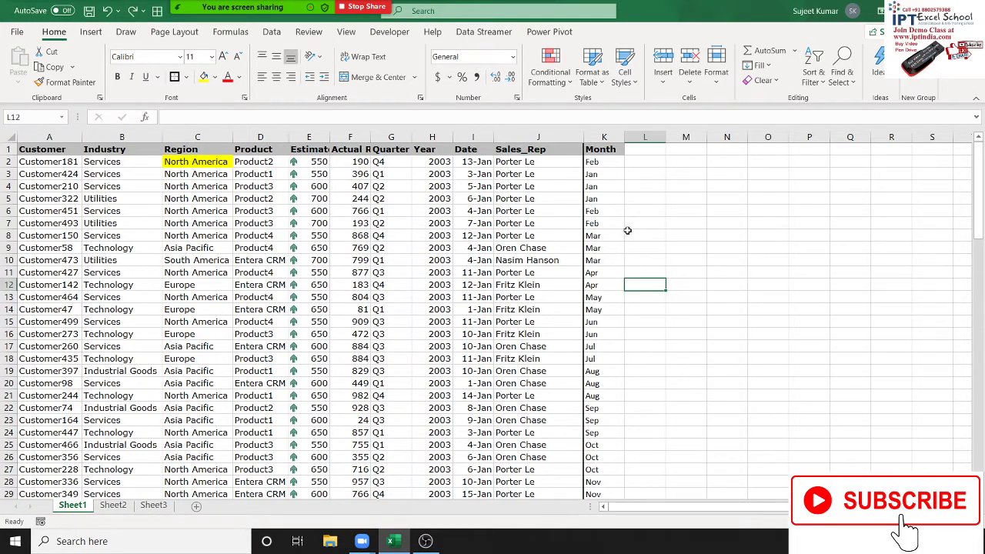
{"action": "left_click", "coordinate": [237, 10]}
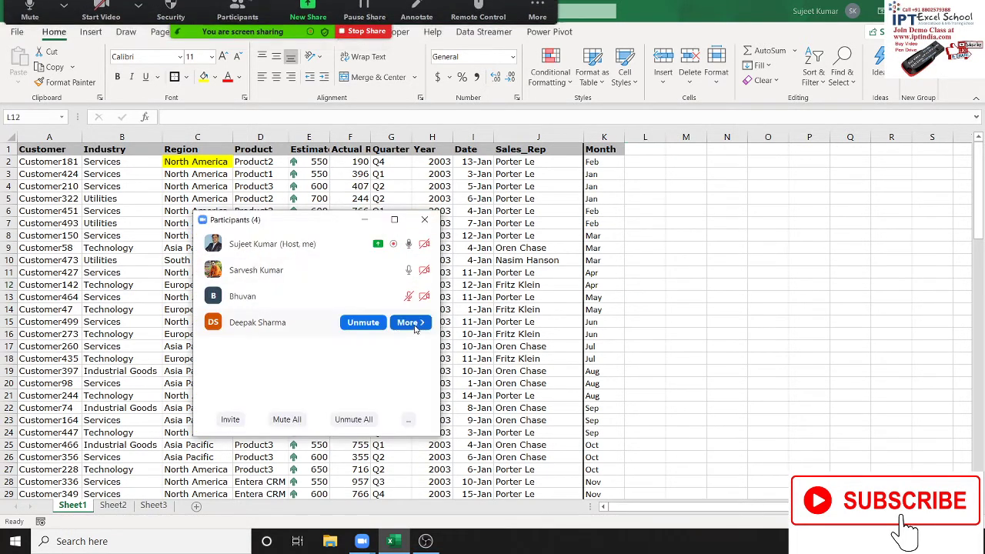
{"action": "left_click", "coordinate": [410, 270]}
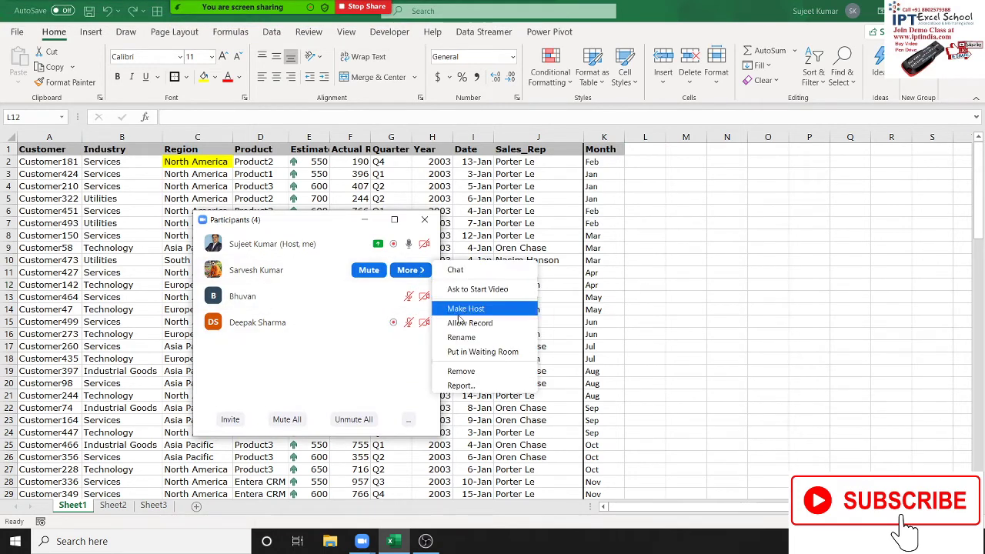
{"action": "left_click", "coordinate": [460, 322]}
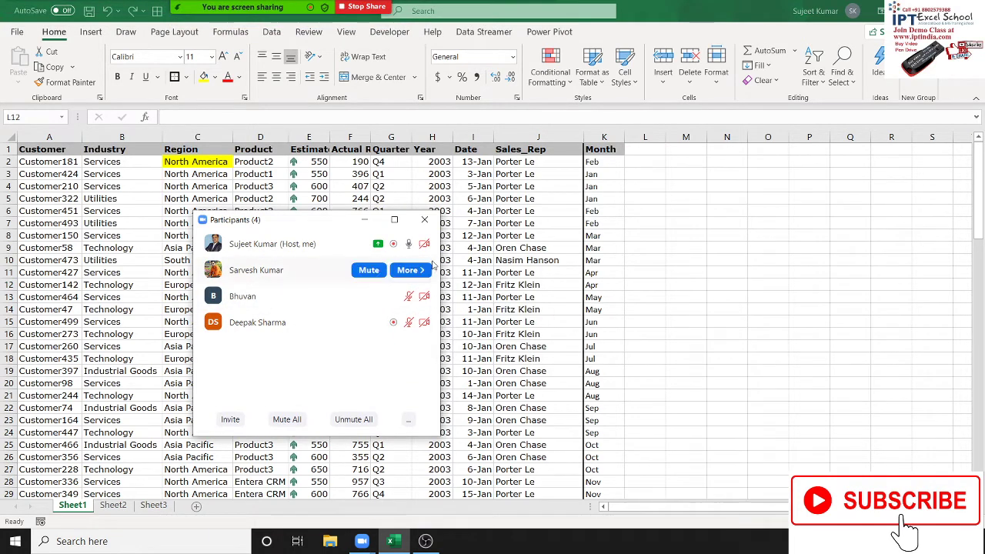
{"action": "left_click", "coordinate": [424, 221]}
{"action": "left_click", "coordinate": [77, 509]}
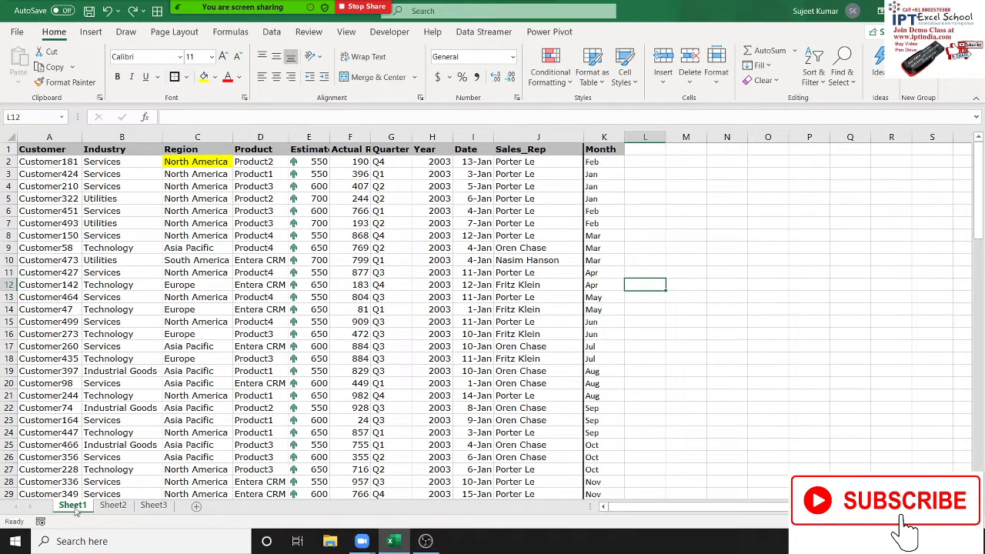
- Protect Sheet1 with the Format cells permission allowed
{"action": "right_click", "coordinate": [67, 510]}
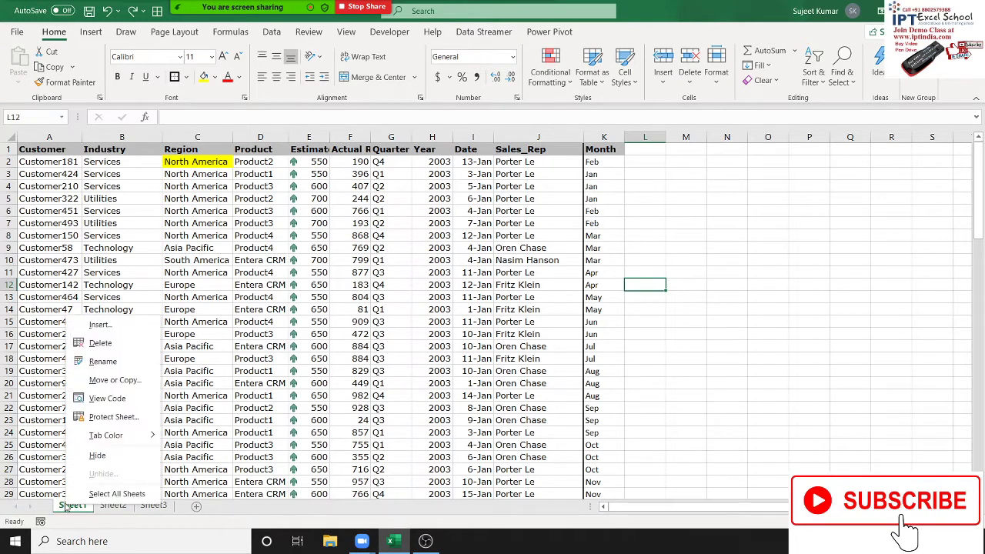
{"action": "left_click", "coordinate": [114, 413]}
{"action": "left_click_drag", "start_coordinate": [92, 324], "coordinate": [675, 193]}
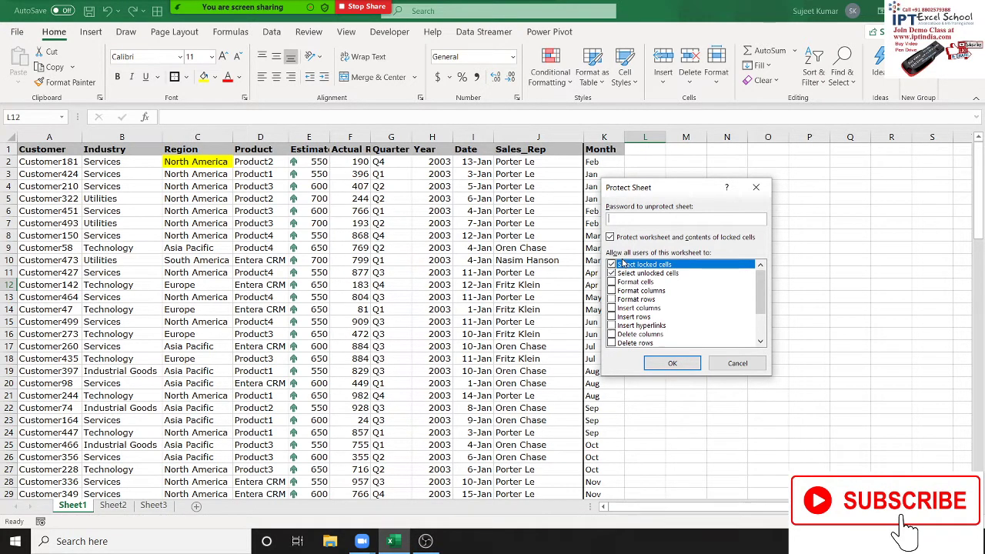
{"action": "left_click", "coordinate": [629, 283]}
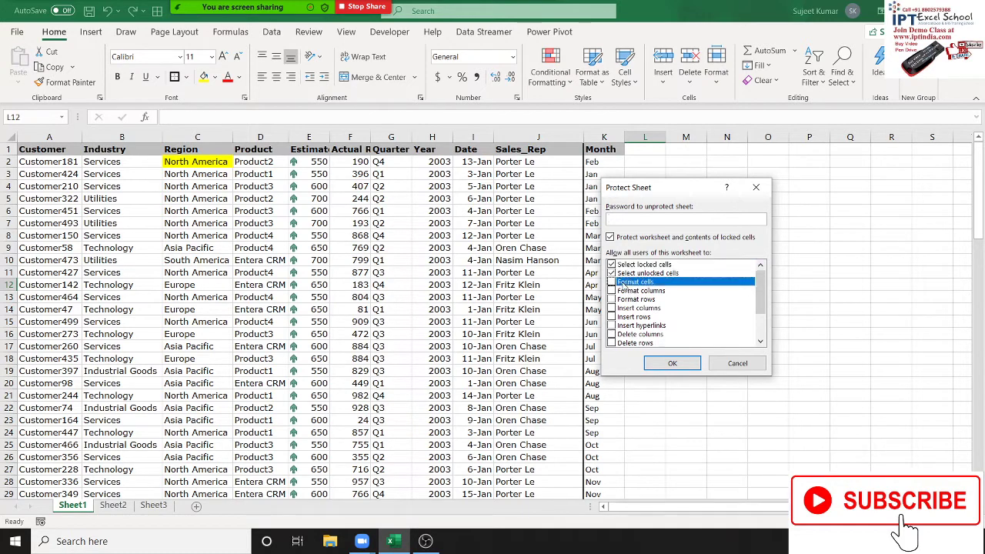
{"action": "left_click", "coordinate": [672, 364]}
- Give cell D13 a yellow fill after dismissing the protected-cell warning
{"action": "left_click", "coordinate": [247, 299]}
{"action": "double_click", "coordinate": [246, 299]}
{"action": "key", "text": "Return"}
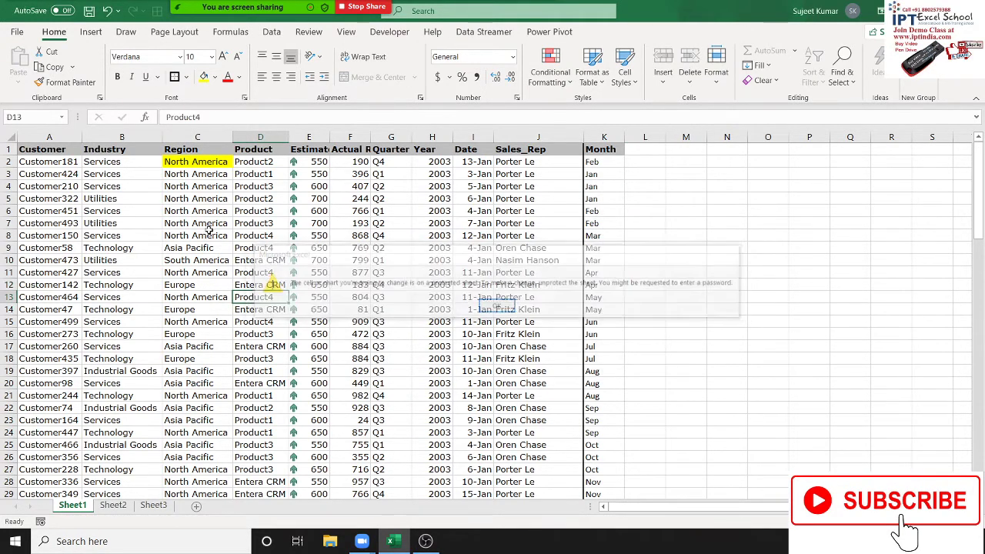
{"action": "left_click", "coordinate": [204, 77]}
- Unprotect Sheet1 and reprotect it with Format cells and both cell-selection permissions unticked
{"action": "left_click", "coordinate": [200, 223]}
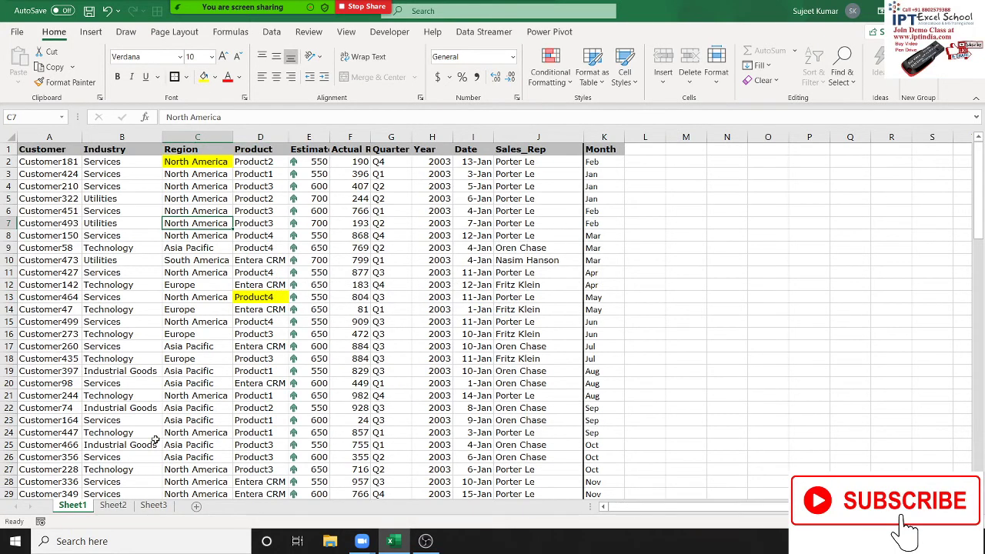
{"action": "right_click", "coordinate": [84, 506]}
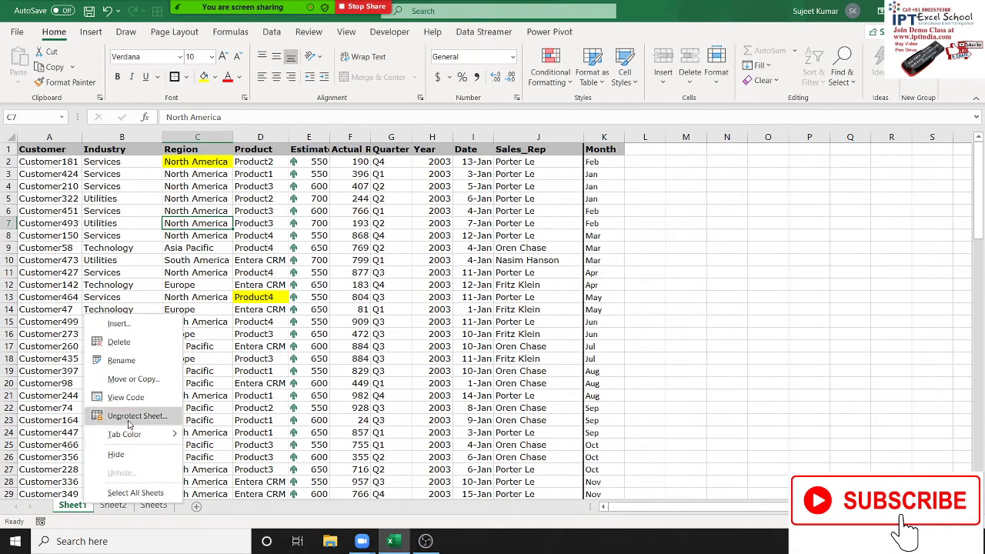
{"action": "left_click", "coordinate": [127, 420]}
{"action": "right_click", "coordinate": [80, 510]}
{"action": "left_click", "coordinate": [127, 420]}
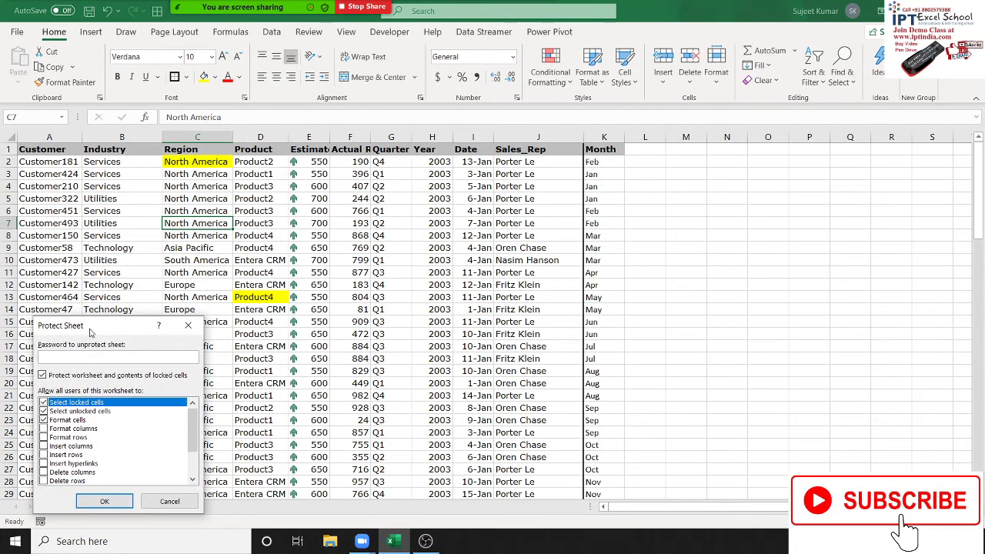
{"action": "left_click_drag", "start_coordinate": [89, 332], "coordinate": [531, 279]}
{"action": "left_click", "coordinate": [485, 367]}
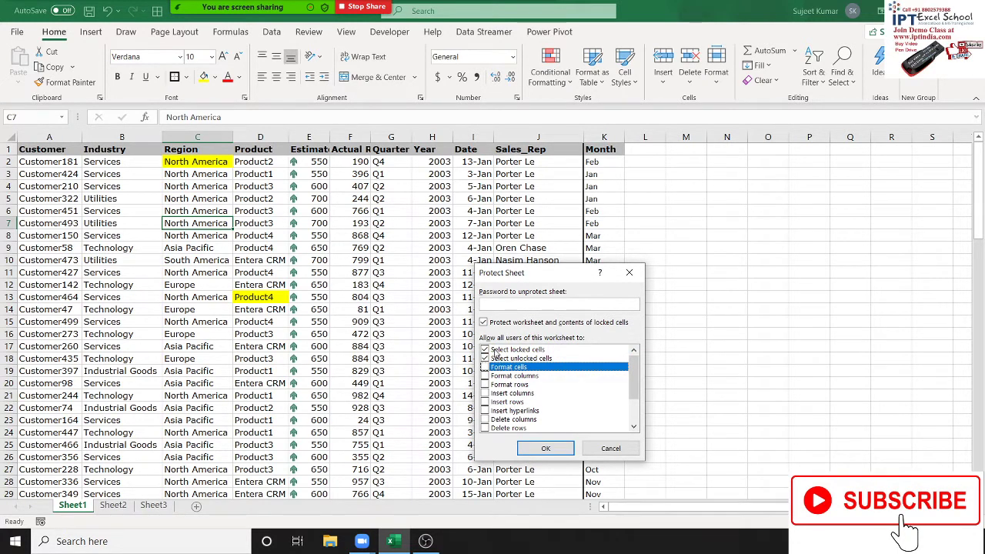
{"action": "left_click", "coordinate": [485, 359]}
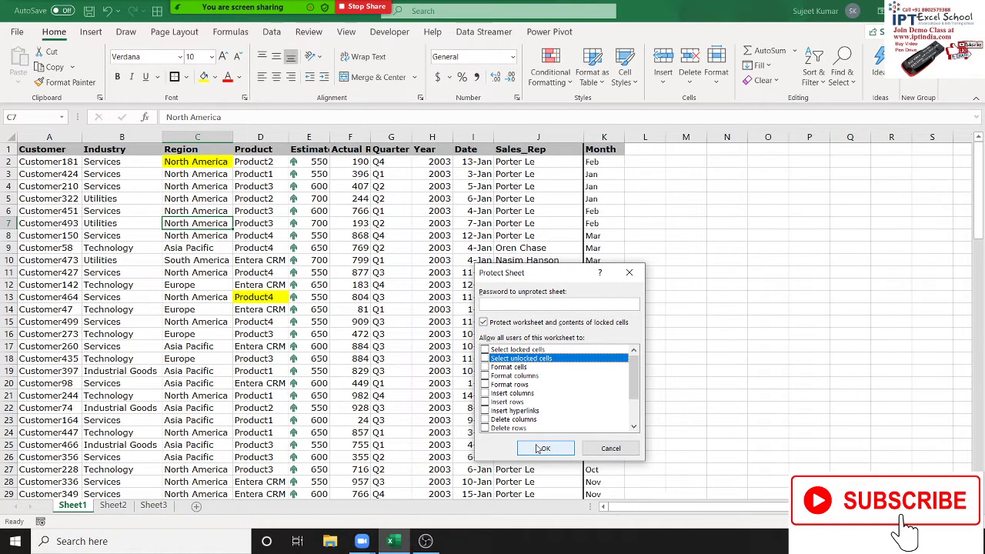
{"action": "left_click", "coordinate": [538, 448]}
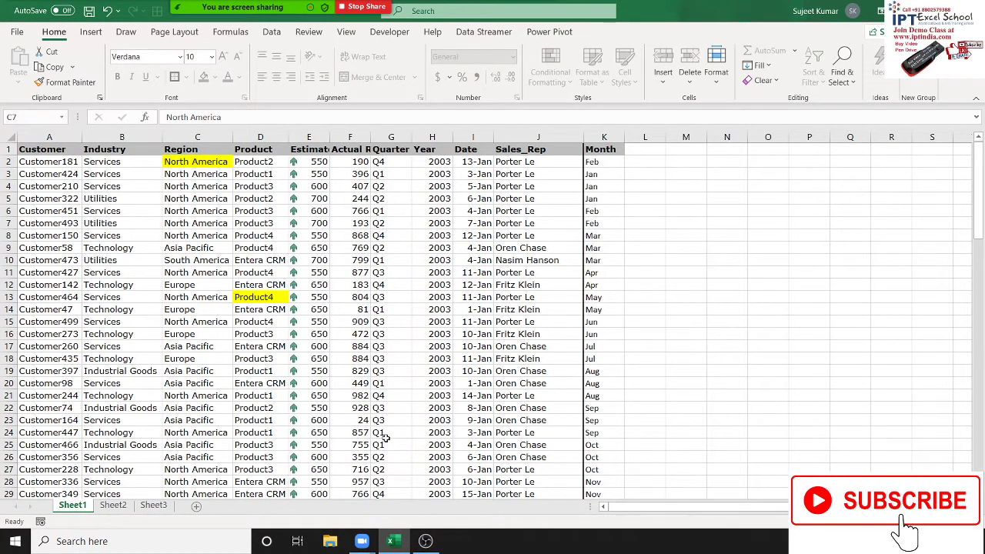
- Copy cell C7, switch to Sheet2, then add a new blank Sheet4
{"action": "key", "text": "ctrl+c"}
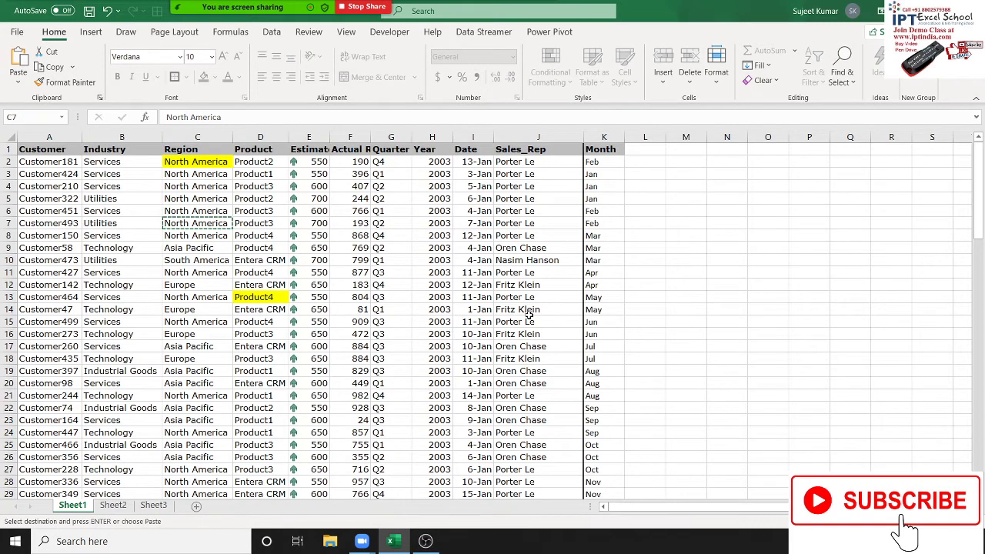
{"action": "left_click", "coordinate": [127, 508]}
{"action": "left_click", "coordinate": [478, 394]}
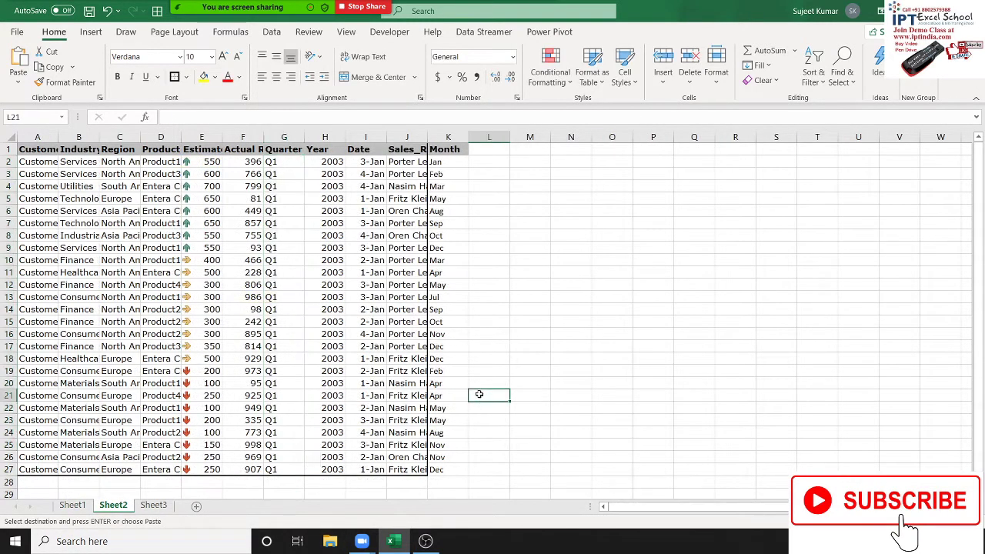
{"action": "scroll", "coordinate": [479, 394], "scroll_direction": "down", "scroll_amount": 1}
{"action": "scroll", "coordinate": [477, 400], "scroll_direction": "up", "scroll_amount": 1}
{"action": "left_click", "coordinate": [197, 506]}
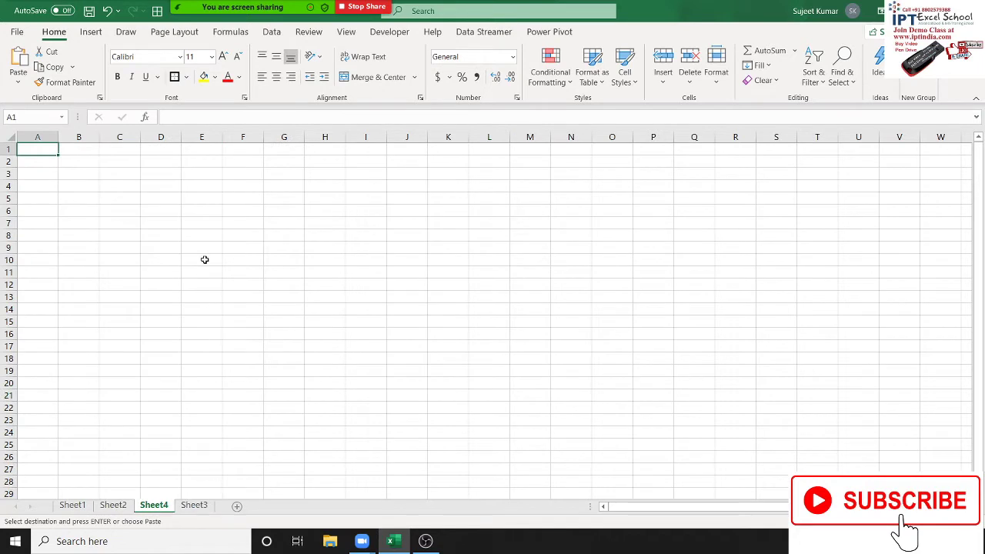
- Fill the range E5:J19 on Sheet4 with yellow
{"action": "left_click_drag", "start_coordinate": [220, 200], "coordinate": [400, 369]}
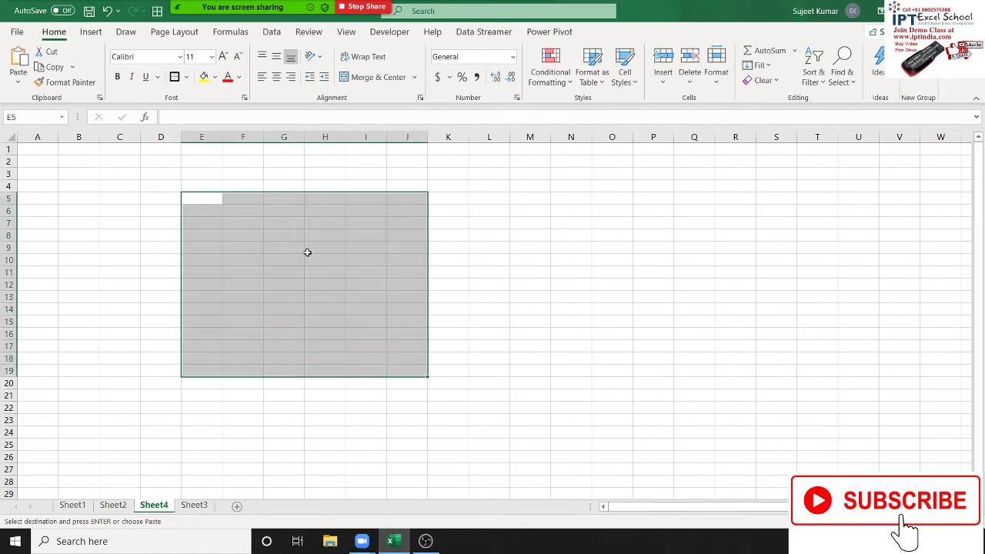
{"action": "left_click", "coordinate": [203, 77]}
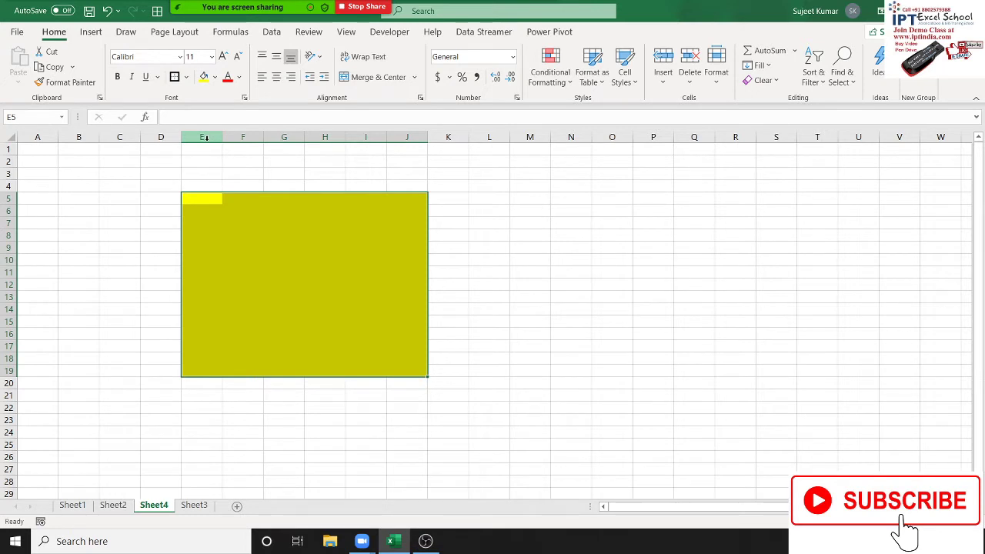
{"action": "left_click", "coordinate": [446, 259]}
{"action": "mouse_move", "coordinate": [208, 198]}
{"action": "left_mouse_down"}
{"action": "mouse_move", "coordinate": [237, 246]}
{"action": "mouse_move", "coordinate": [397, 361]}
{"action": "left_mouse_up"}
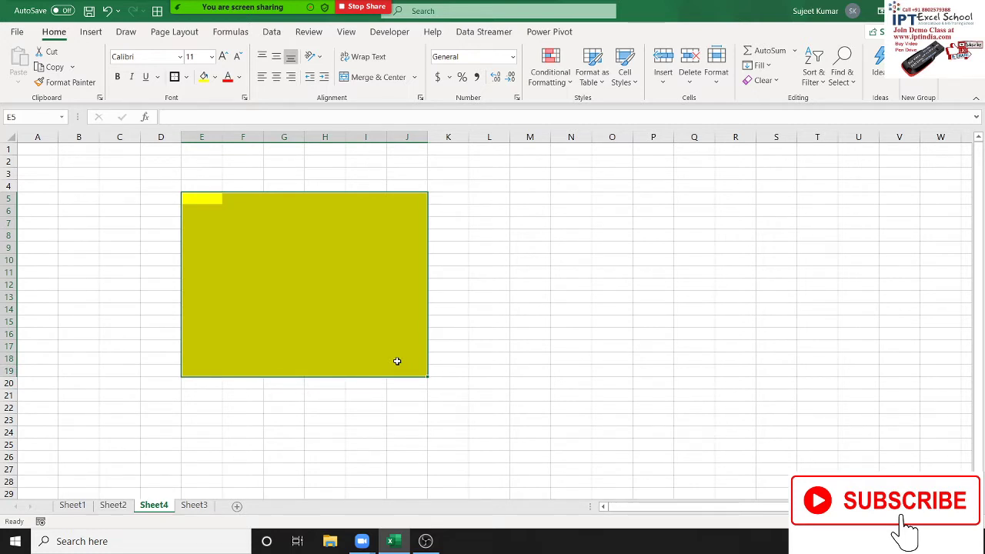
{"action": "left_click_drag", "start_coordinate": [103, 238], "coordinate": [15, 417]}
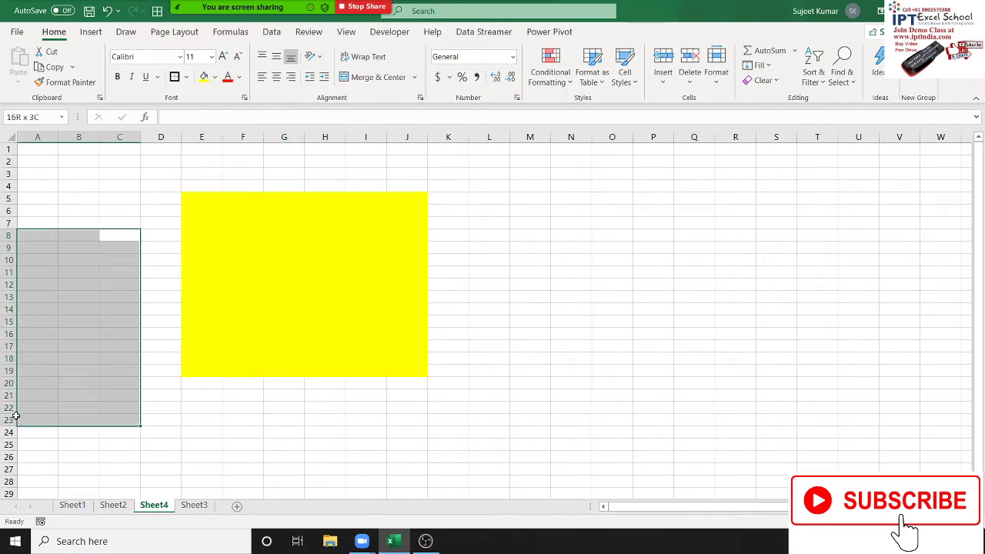
{"action": "left_click", "coordinate": [158, 445]}
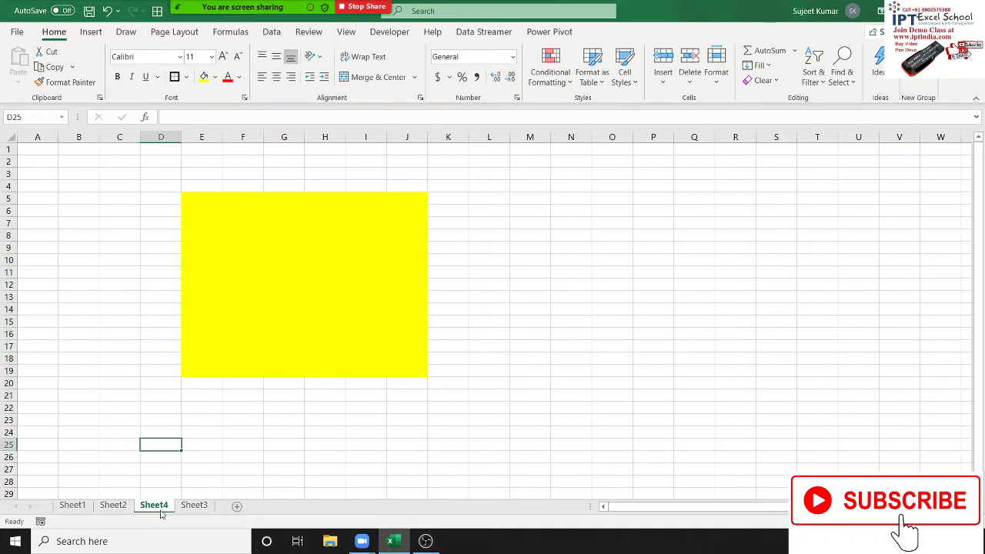
- Protect Sheet4 with a password, then select cell C5
{"action": "right_click", "coordinate": [157, 510]}
{"action": "left_click", "coordinate": [206, 416]}
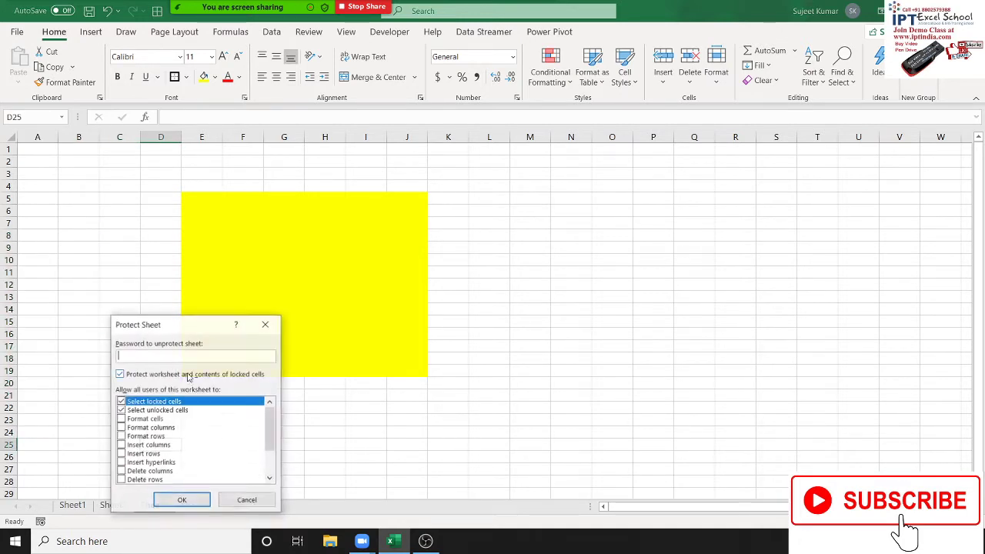
{"action": "left_click_drag", "start_coordinate": [148, 329], "coordinate": [481, 327]}
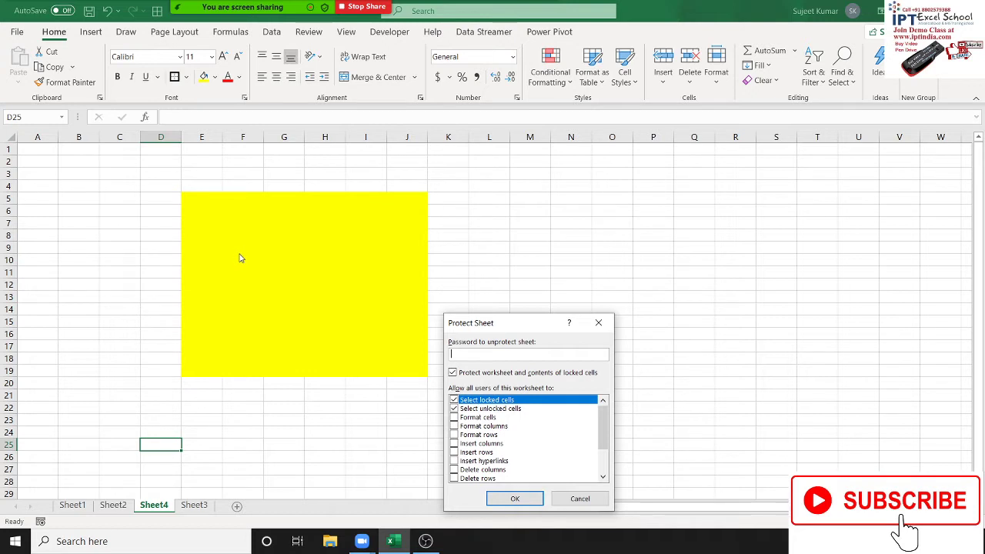
{"action": "type", "text": "1"}
{"action": "key", "text": "Escape"}
{"action": "left_click", "coordinate": [136, 198]}
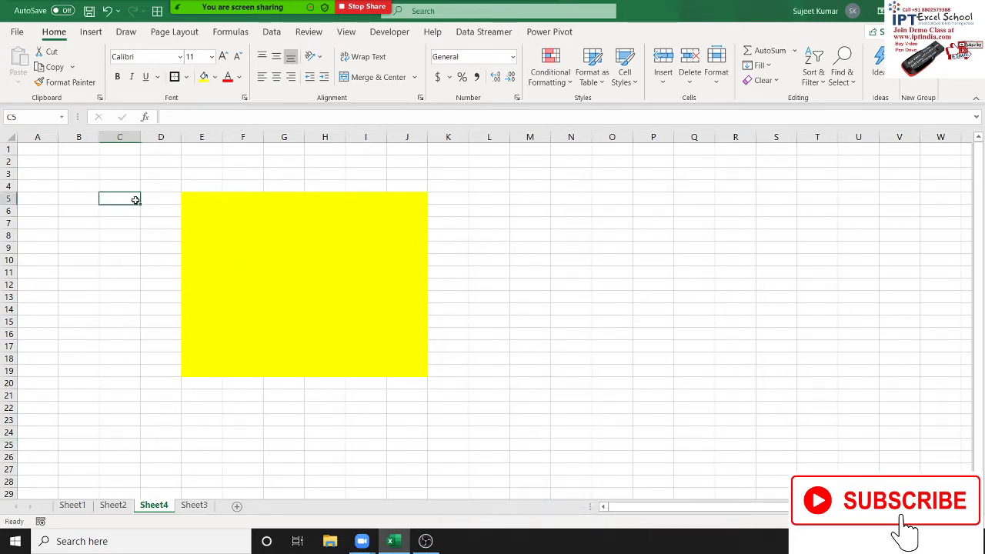
- Check C5's Protection tab in Format Cells (Locked on, Hidden off), then reselect E5:J19
{"action": "right_click", "coordinate": [136, 198]}
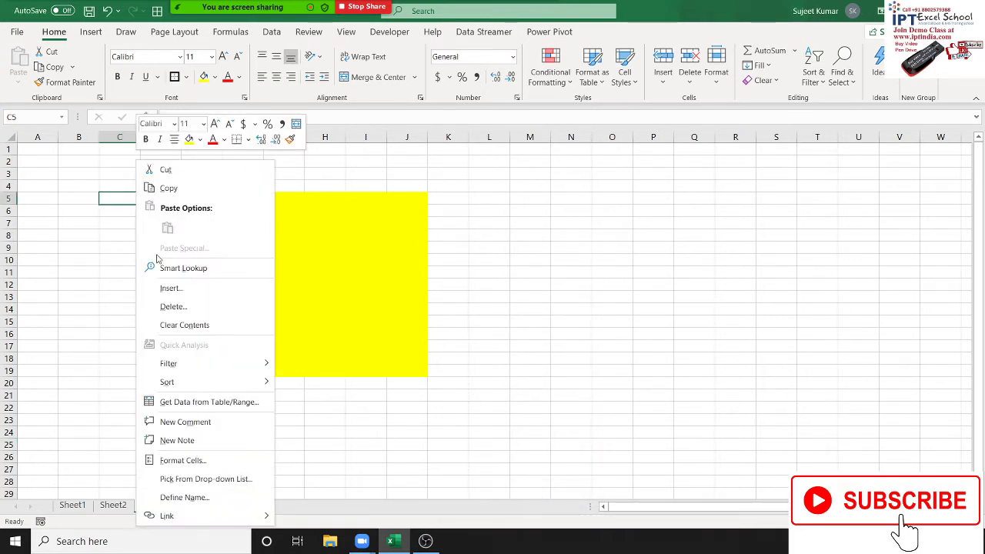
{"action": "left_click", "coordinate": [171, 460]}
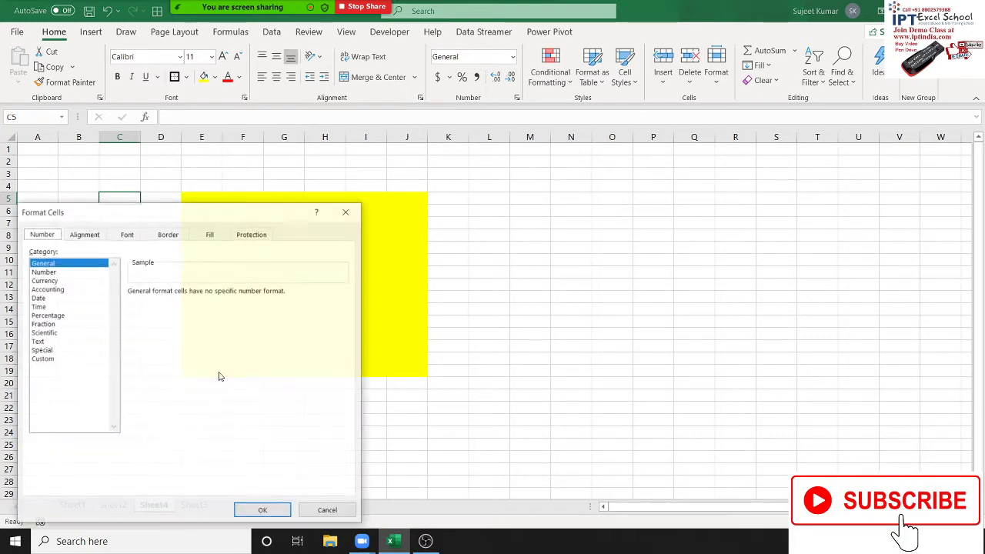
{"action": "left_click", "coordinate": [246, 234]}
{"action": "mouse_move", "coordinate": [275, 219]}
{"action": "left_mouse_down"}
{"action": "mouse_move", "coordinate": [391, 210]}
{"action": "mouse_move", "coordinate": [746, 115]}
{"action": "left_mouse_up"}
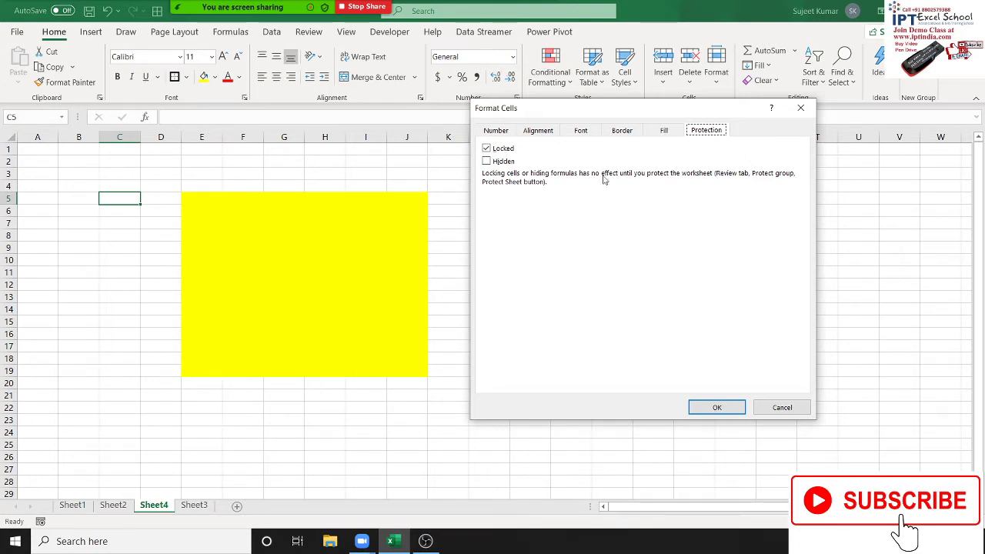
{"action": "left_click", "coordinate": [803, 110]}
{"action": "left_click", "coordinate": [249, 259]}
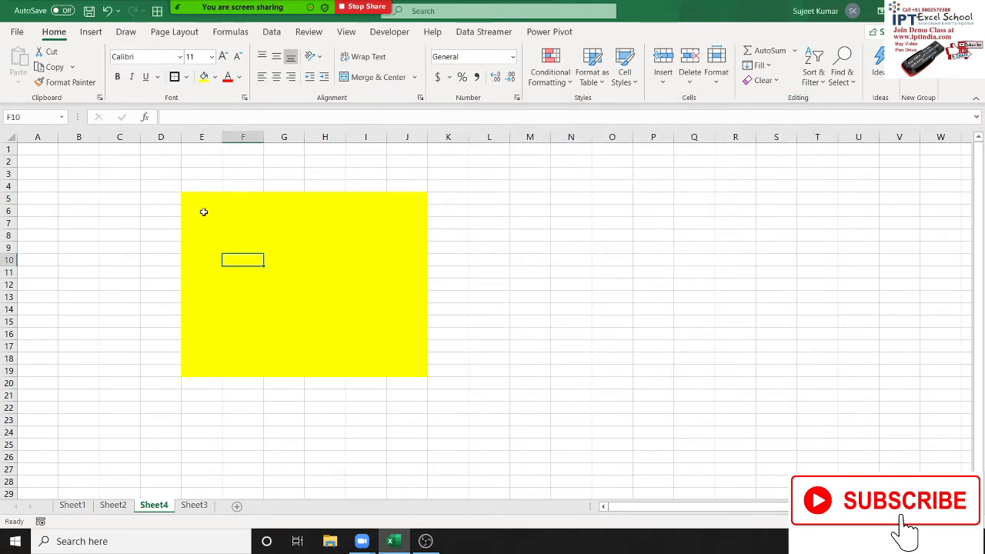
{"action": "left_click_drag", "start_coordinate": [198, 202], "coordinate": [399, 372]}
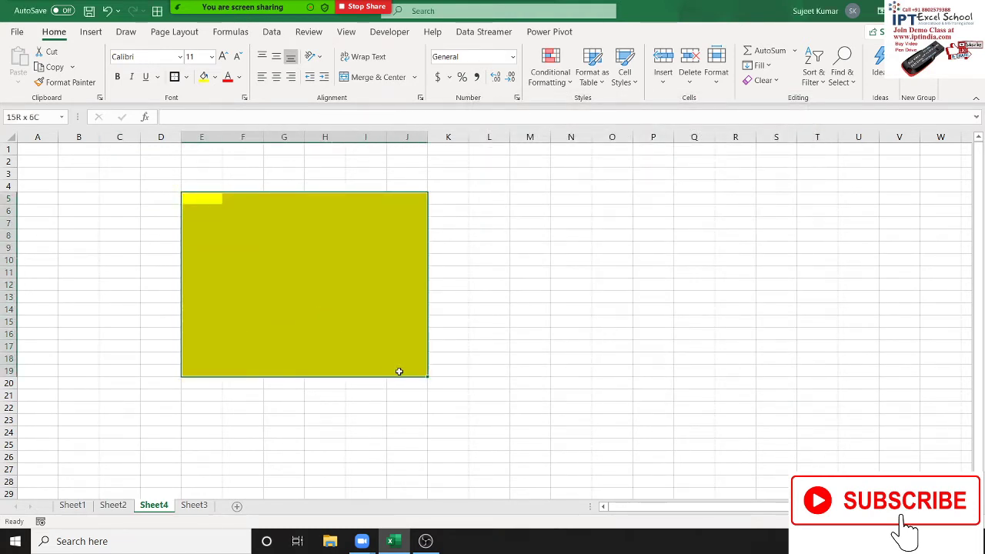
- Untick Locked for the yellow block E5:J19, then type and clear a test entry in F20
{"action": "right_click", "coordinate": [384, 324]}
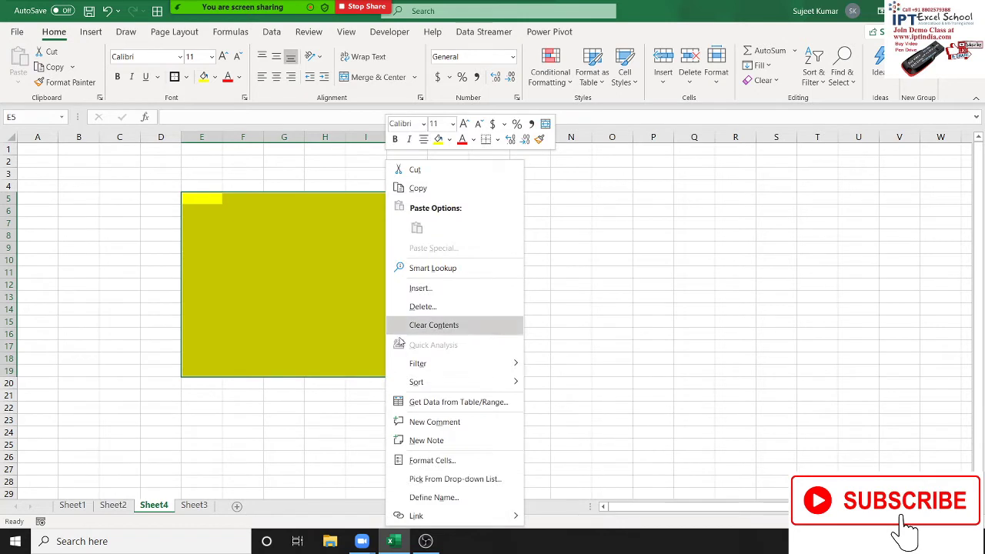
{"action": "left_click", "coordinate": [433, 460]}
{"action": "left_click", "coordinate": [275, 252]}
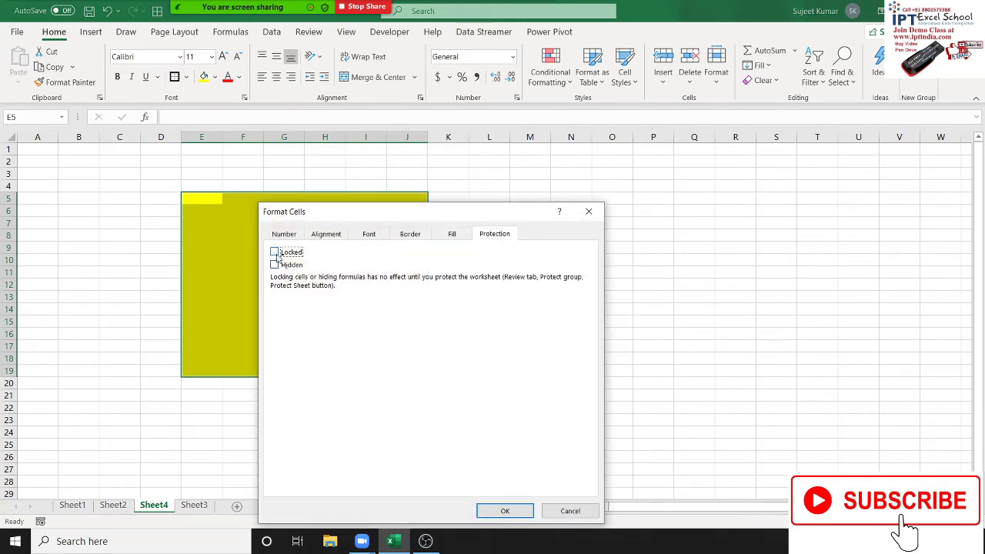
{"action": "left_click", "coordinate": [522, 514]}
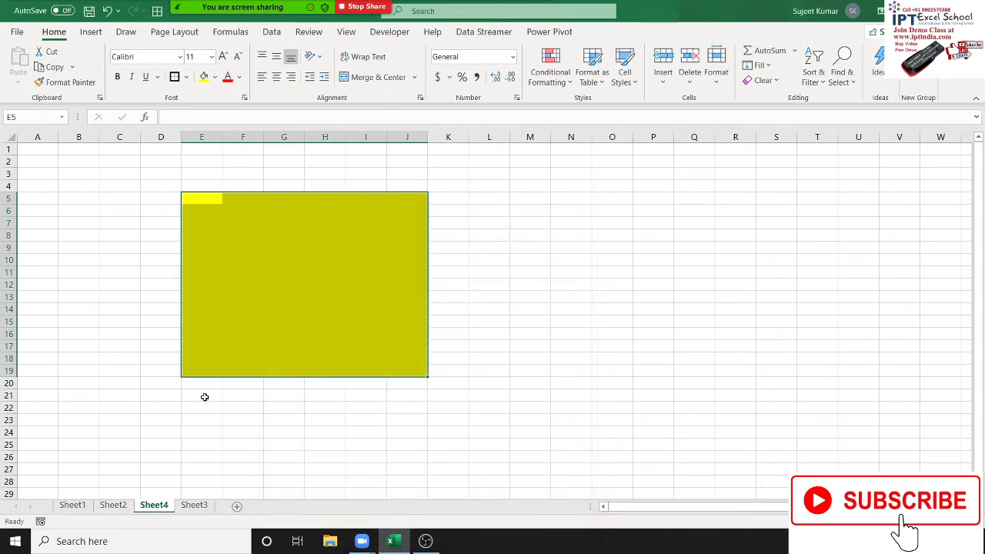
{"action": "left_click", "coordinate": [254, 383]}
{"action": "type", "text": "fsdfsd"}
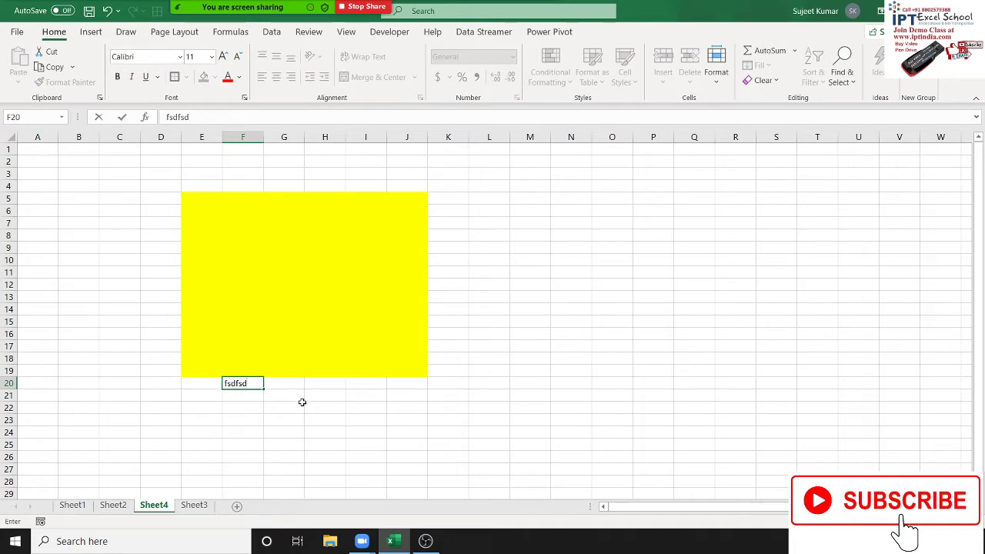
{"action": "left_click", "coordinate": [305, 407]}
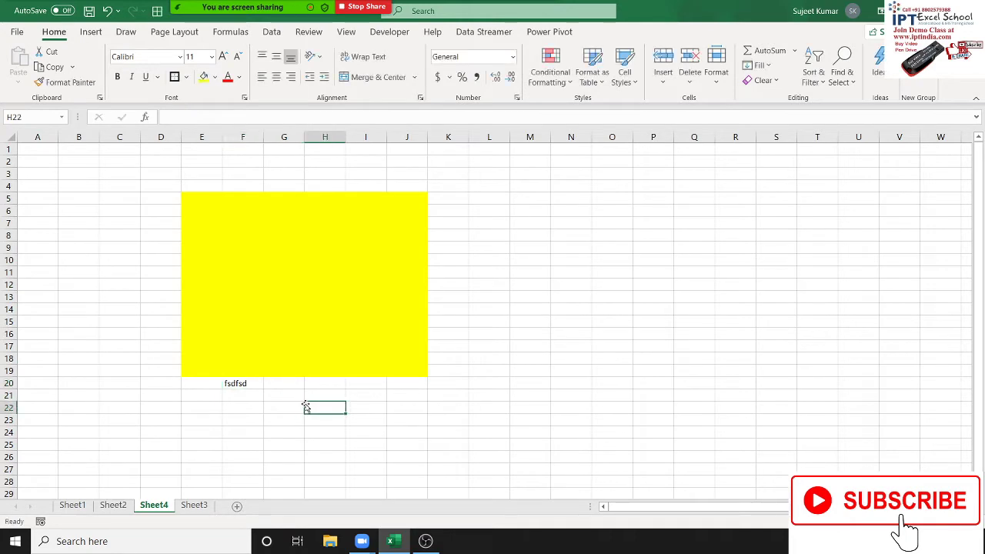
{"action": "left_click", "coordinate": [229, 384]}
{"action": "key", "text": "Delete"}
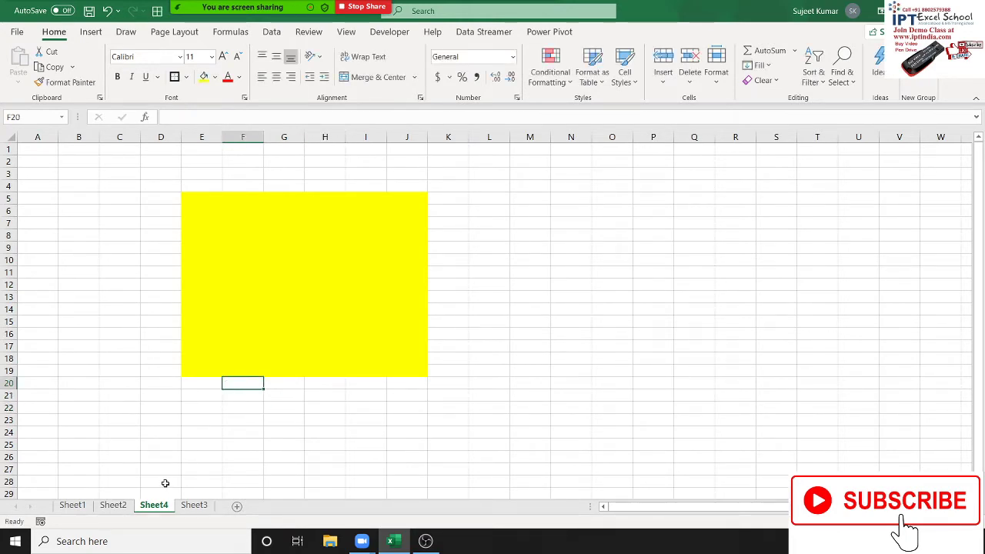
- Protect Sheet4 and confirm locked cell B15 refuses editing
{"action": "right_click", "coordinate": [163, 507]}
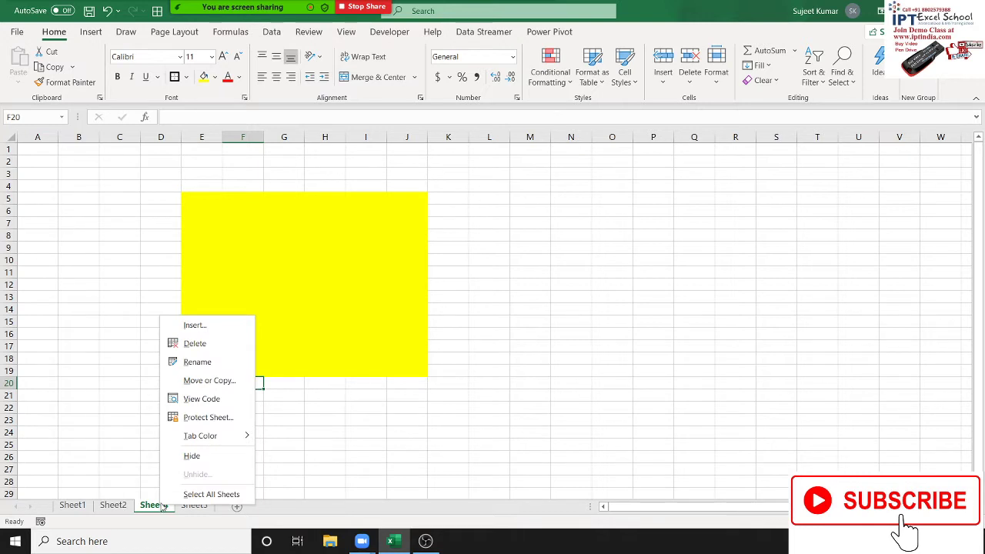
{"action": "left_click", "coordinate": [196, 417]}
{"action": "left_click", "coordinate": [178, 494]}
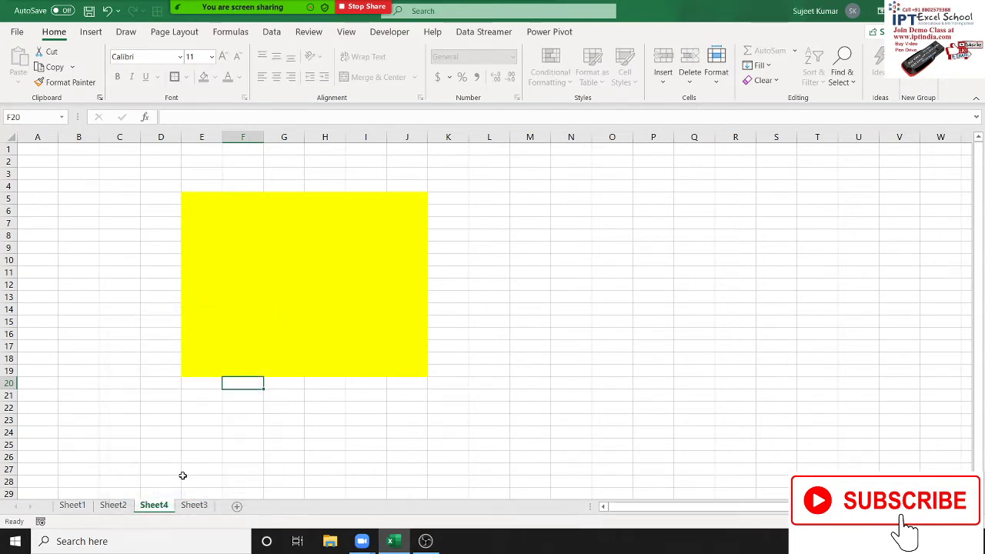
{"action": "double_click", "coordinate": [66, 323]}
{"action": "key", "text": "Return"}
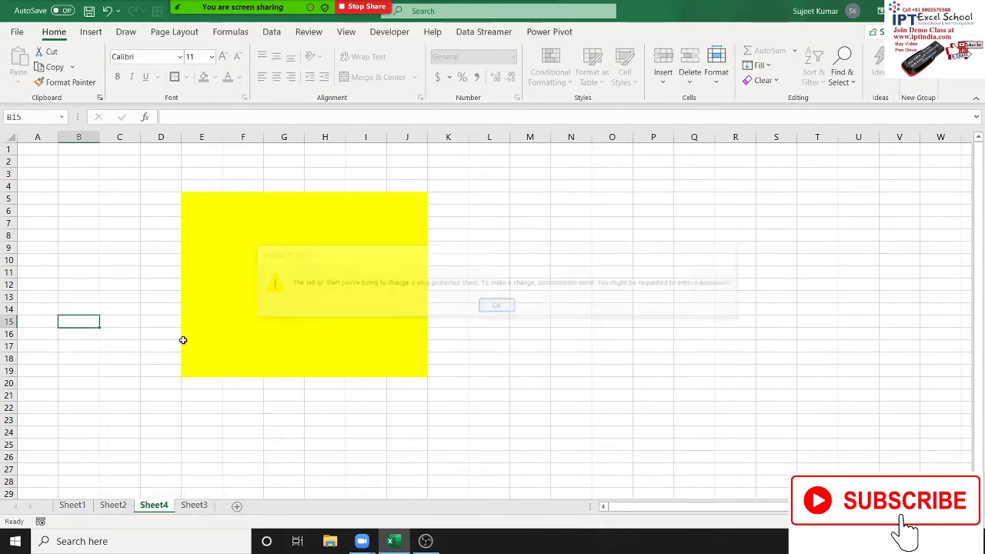
- Type test text into E15, F11, H15 and J10 inside the unlocked yellow block
{"action": "left_click", "coordinate": [209, 321]}
{"action": "type", "text": "sdfsd"}
{"action": "left_click", "coordinate": [237, 274]}
{"action": "type", "text": "sdf"}
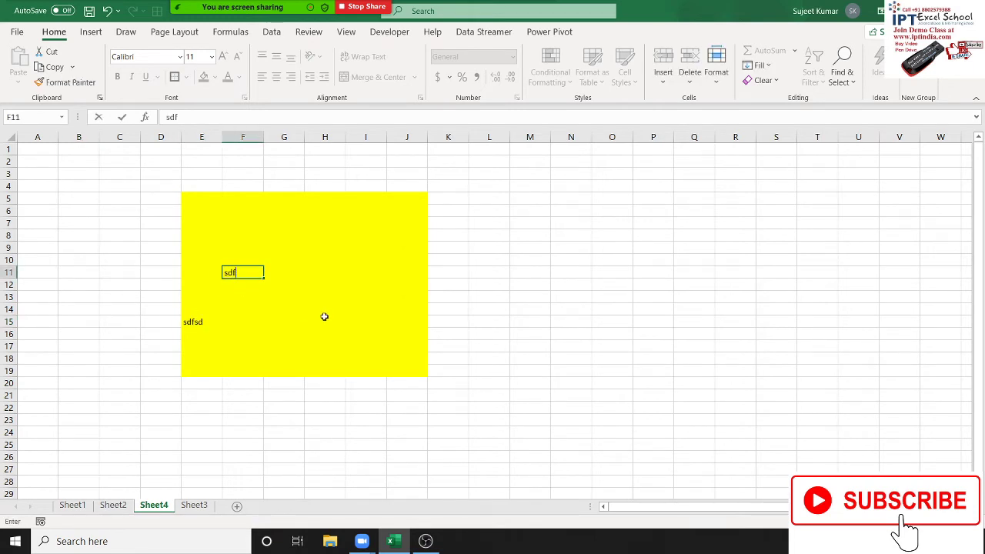
{"action": "left_click", "coordinate": [324, 321]}
{"action": "type", "text": "sd"}
{"action": "left_click", "coordinate": [394, 262]}
{"action": "type", "text": "dsf"}
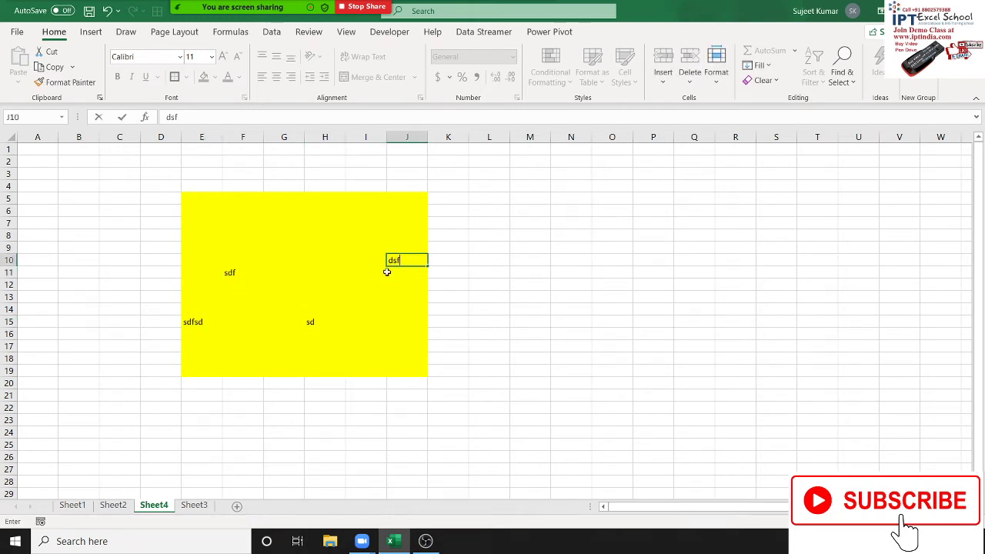
{"action": "left_click", "coordinate": [183, 380]}
- Add a new Sheet5 and fill E6:K20 with red
{"action": "left_click", "coordinate": [238, 506]}
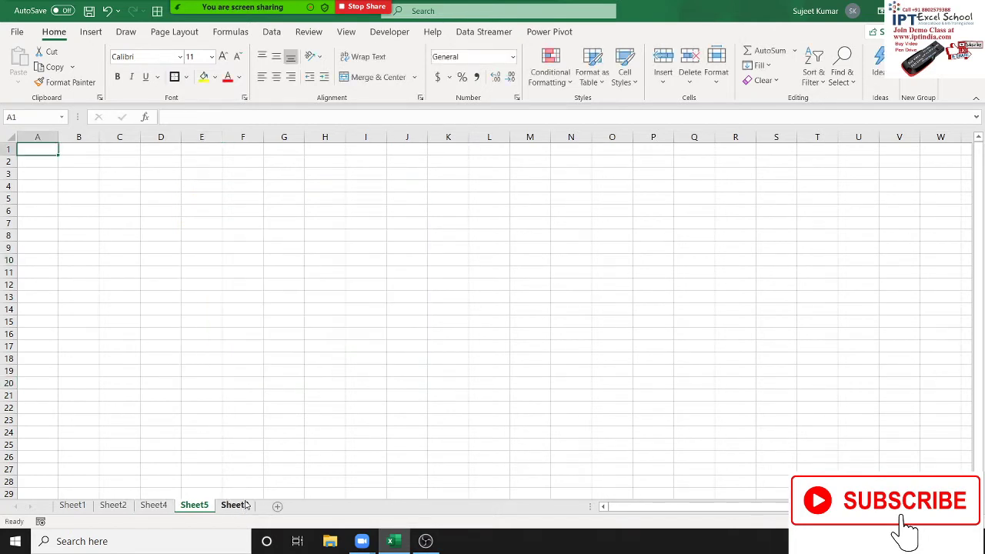
{"action": "left_click_drag", "start_coordinate": [201, 211], "coordinate": [462, 384]}
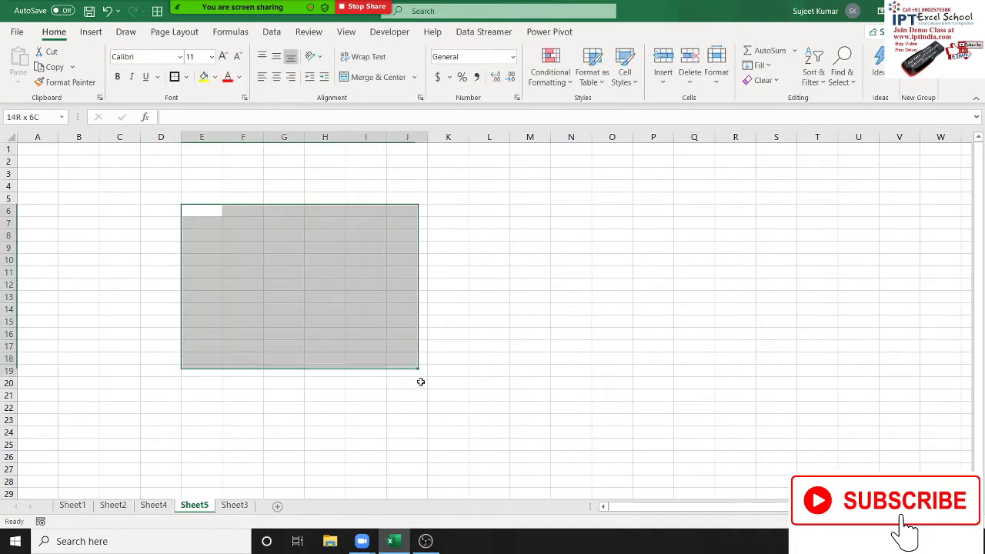
{"action": "left_click", "coordinate": [203, 77]}
{"action": "left_click", "coordinate": [216, 77]}
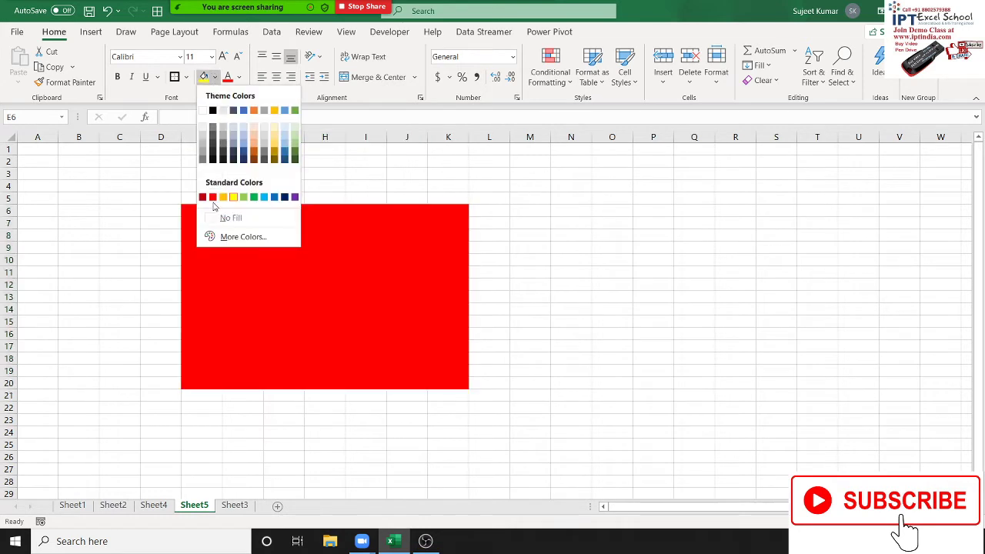
{"action": "left_click", "coordinate": [212, 197]}
{"action": "left_click", "coordinate": [235, 259]}
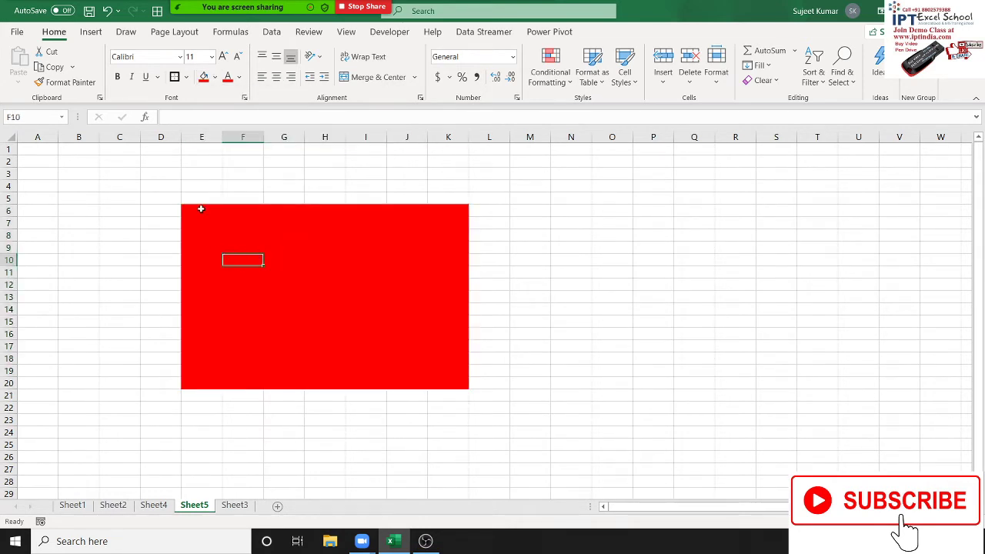
- Try selecting A4:E8 and C4:K19, then select every cell on the sheet
{"action": "left_click_drag", "start_coordinate": [202, 187], "coordinate": [3, 206]}
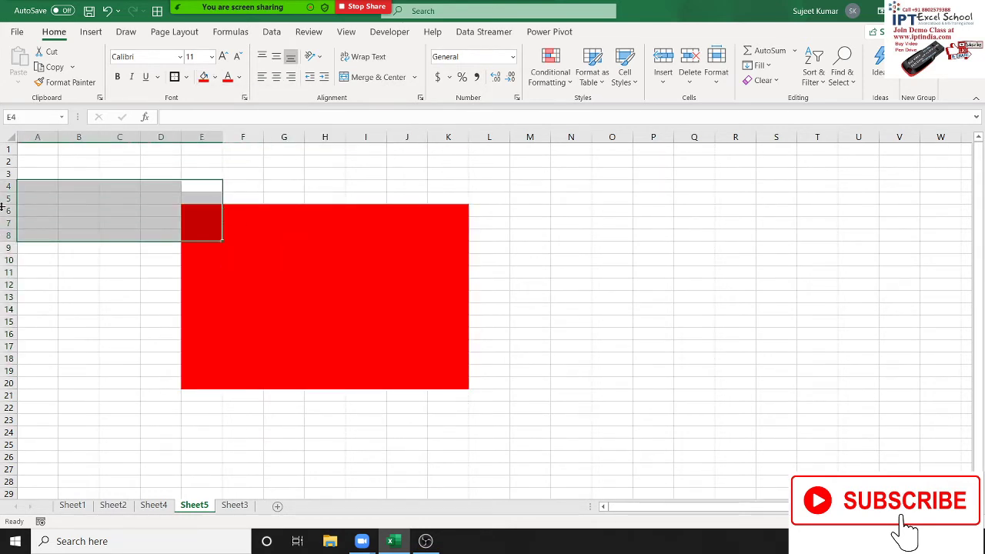
{"action": "left_click", "coordinate": [76, 258]}
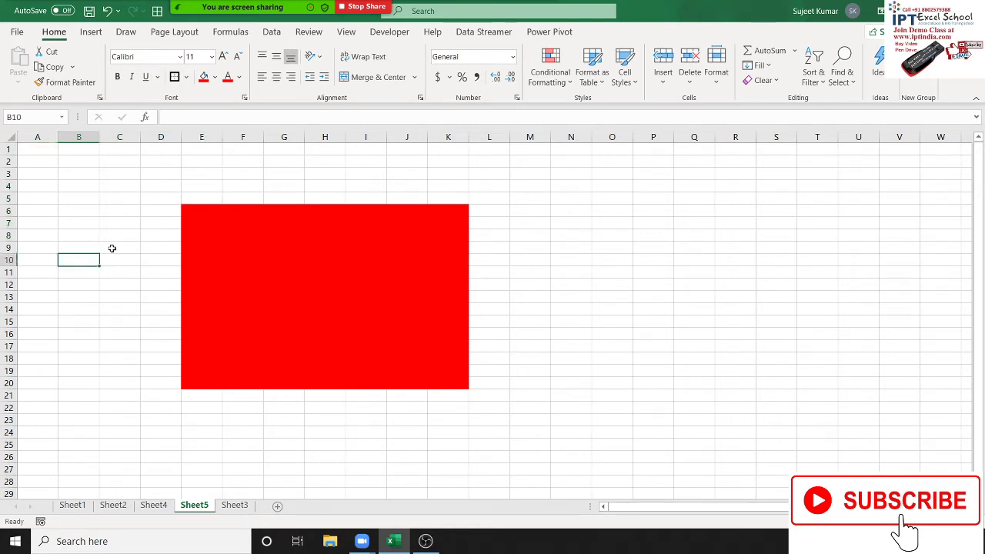
{"action": "left_click_drag", "start_coordinate": [100, 184], "coordinate": [469, 373]}
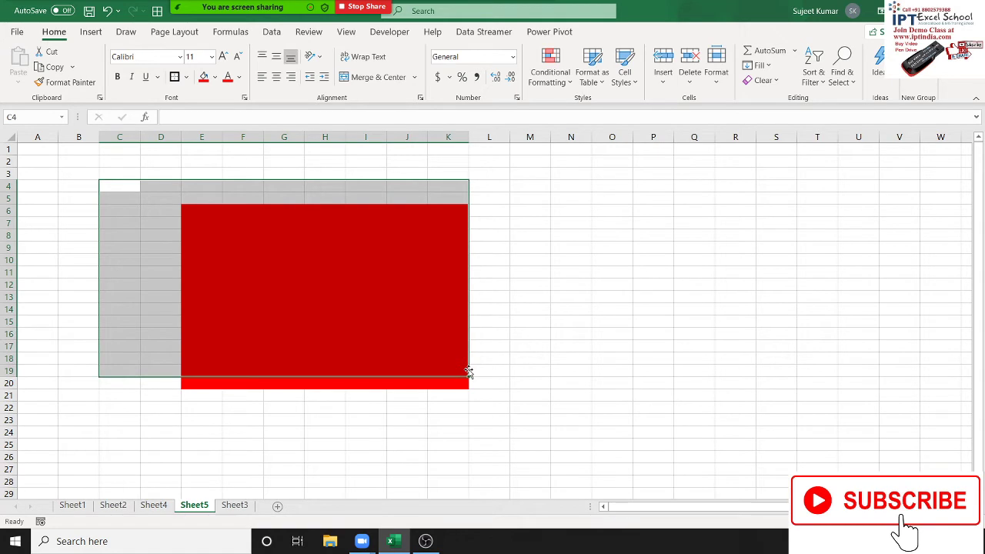
{"action": "left_click", "coordinate": [79, 189]}
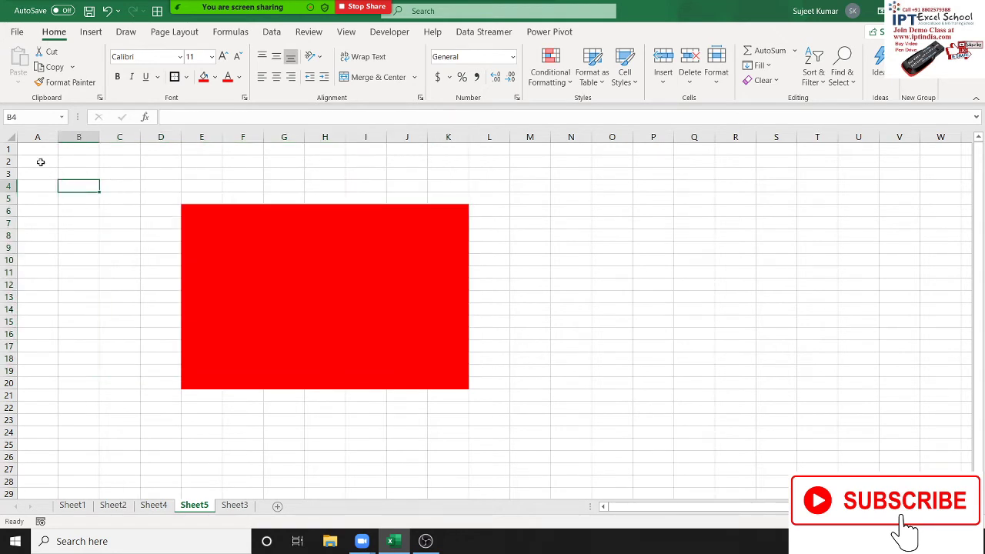
{"action": "left_click", "coordinate": [9, 138]}
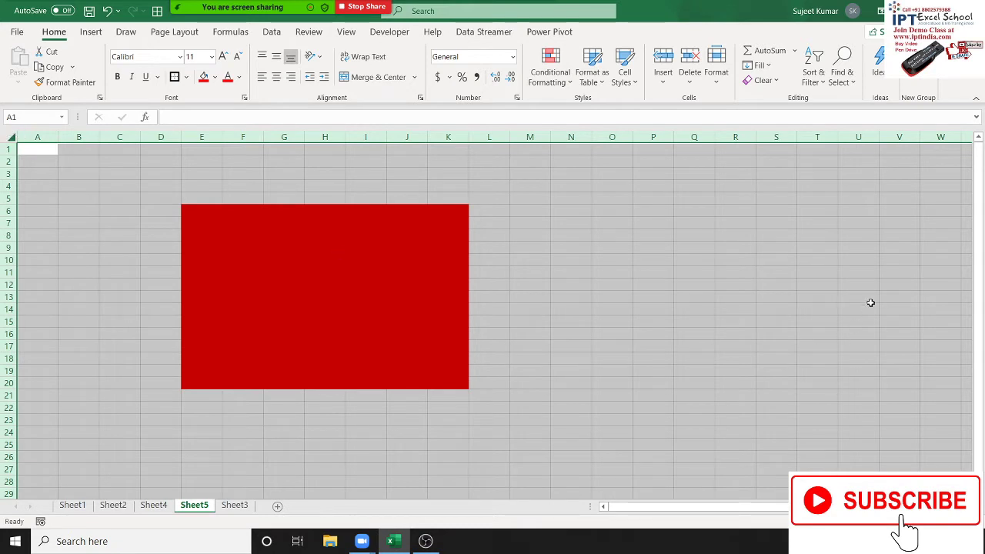
- Untick Locked in Format Cells > Protection for all cells on Sheet5
{"action": "right_click", "coordinate": [652, 275]}
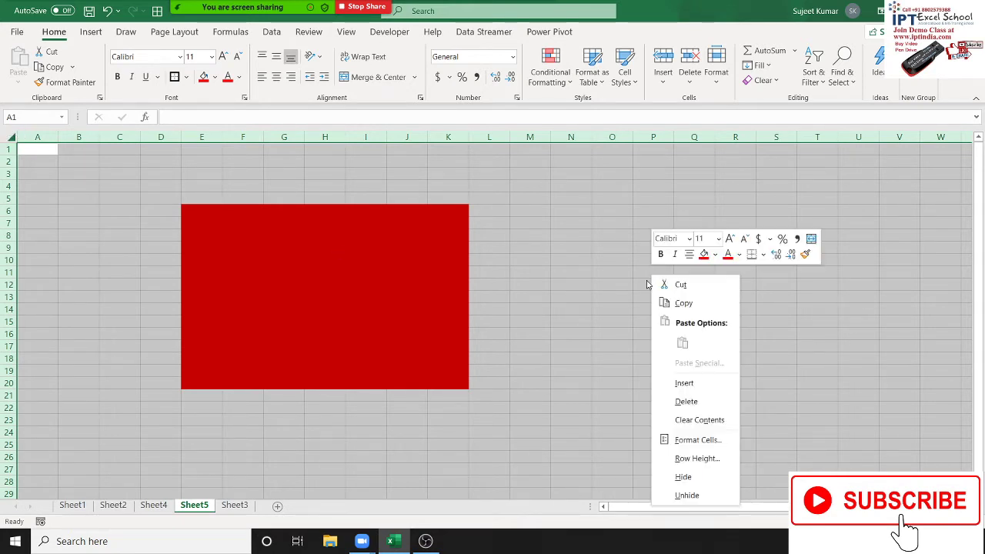
{"action": "left_click", "coordinate": [681, 438]}
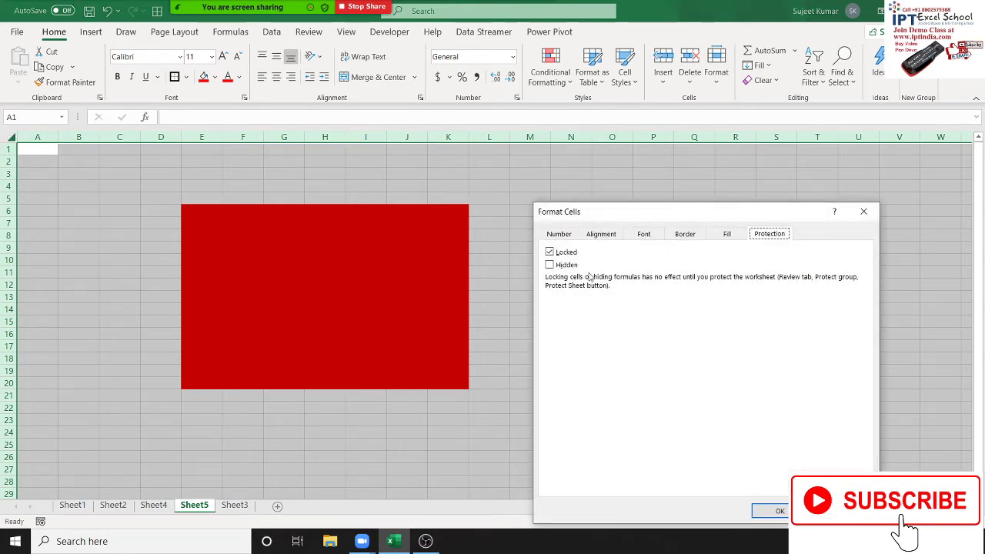
{"action": "left_click", "coordinate": [567, 254]}
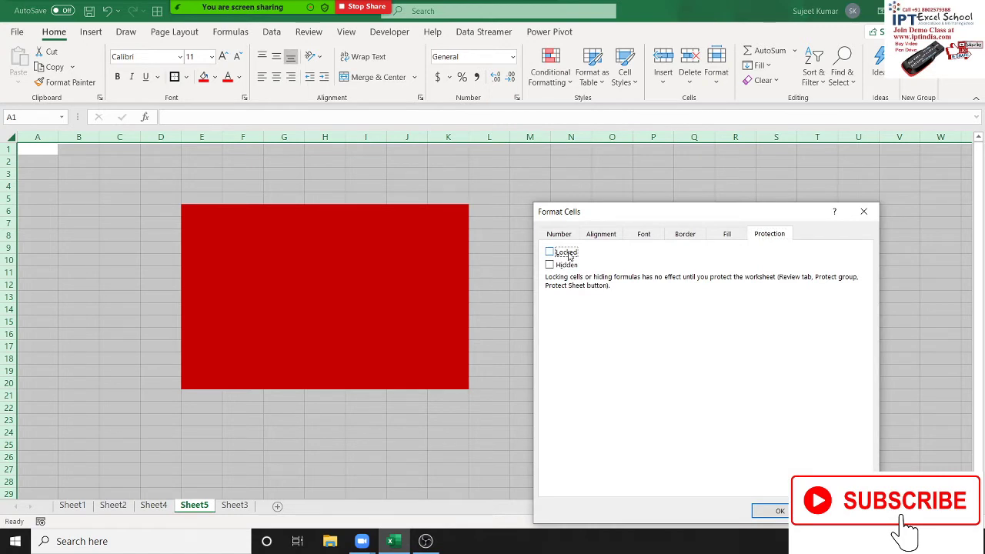
{"action": "left_click", "coordinate": [777, 511]}
{"action": "left_click", "coordinate": [583, 370]}
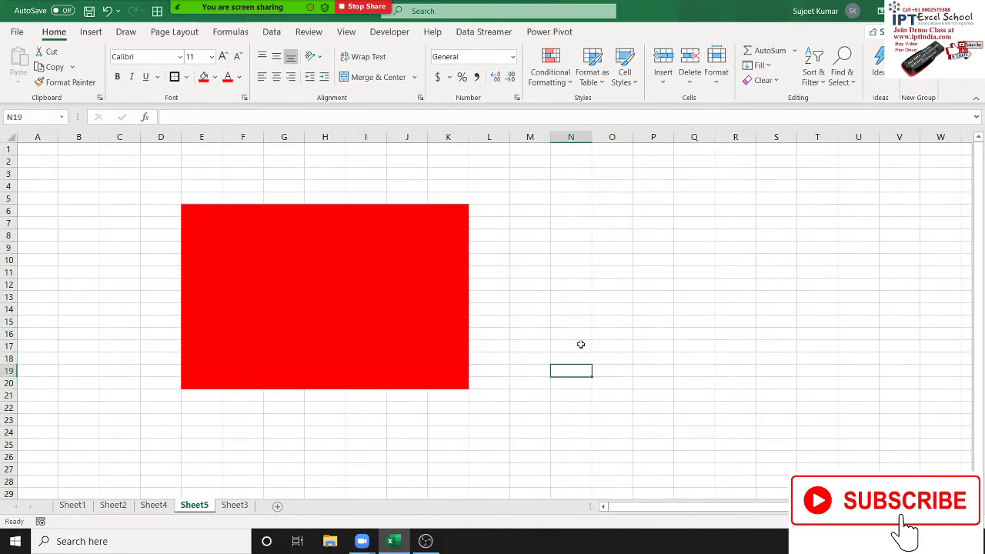
- Enter test text sdf in N12, cancel an entry in J10, then select the red block E6:K20
{"action": "left_click", "coordinate": [564, 282]}
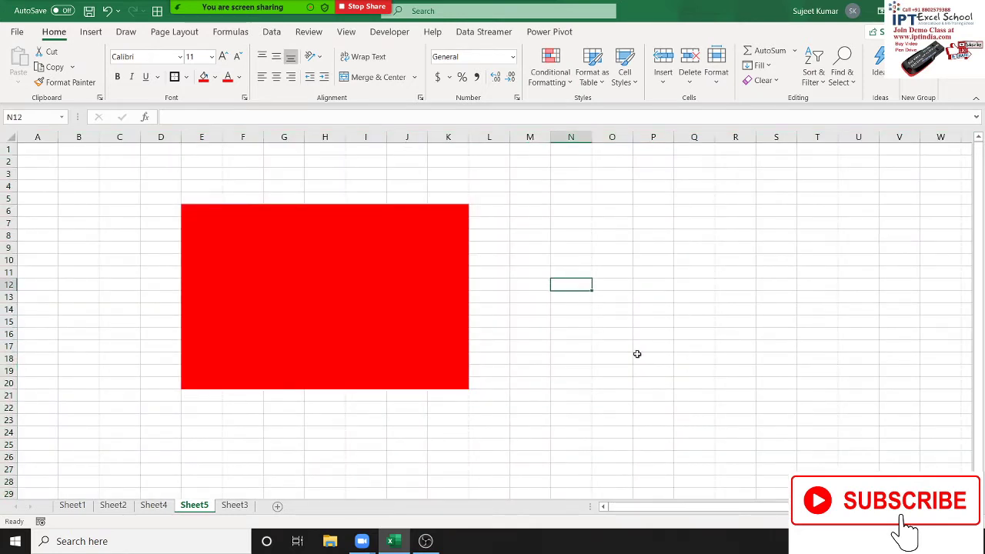
{"action": "type", "text": "sdf"}
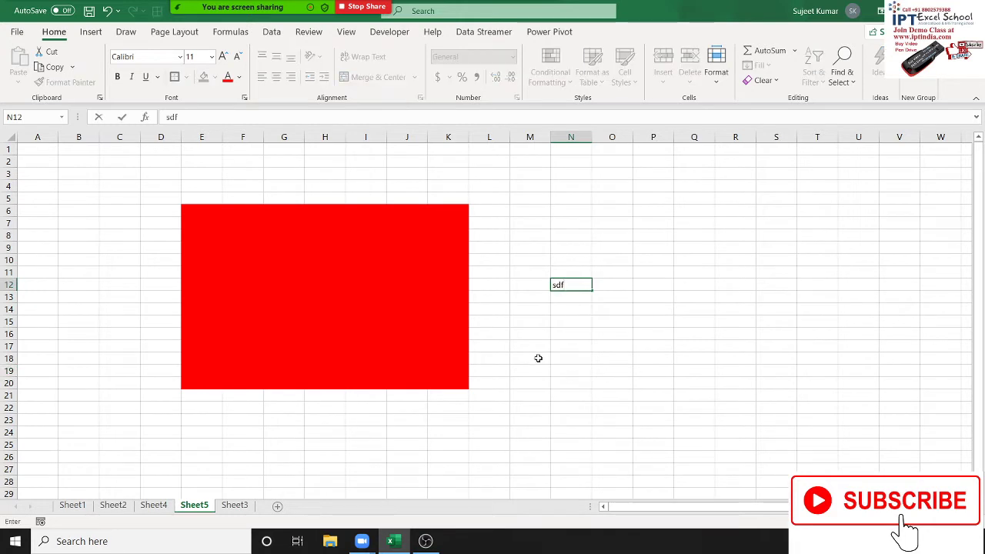
{"action": "left_click", "coordinate": [536, 367]}
{"action": "left_click", "coordinate": [565, 285]}
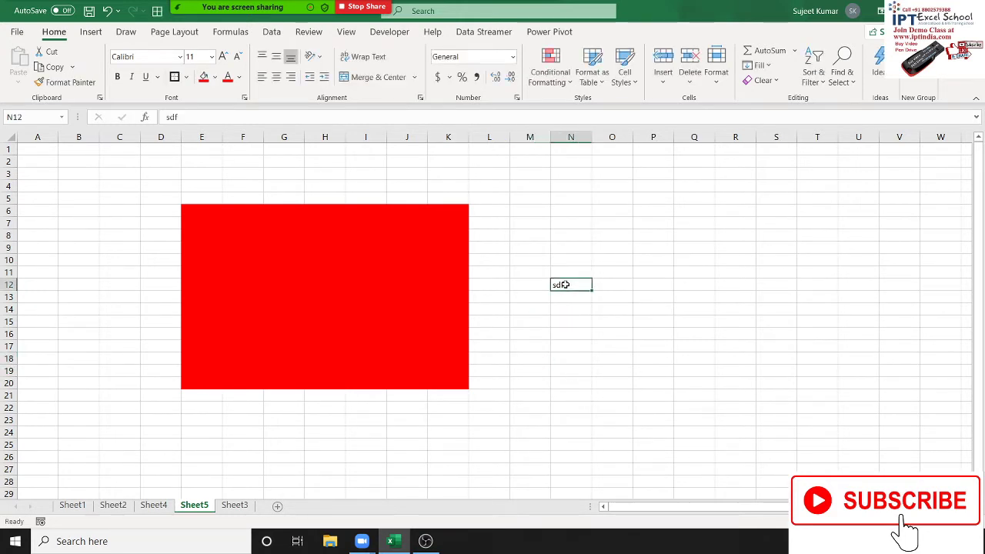
{"action": "left_click", "coordinate": [408, 262]}
{"action": "type", "text": "d"}
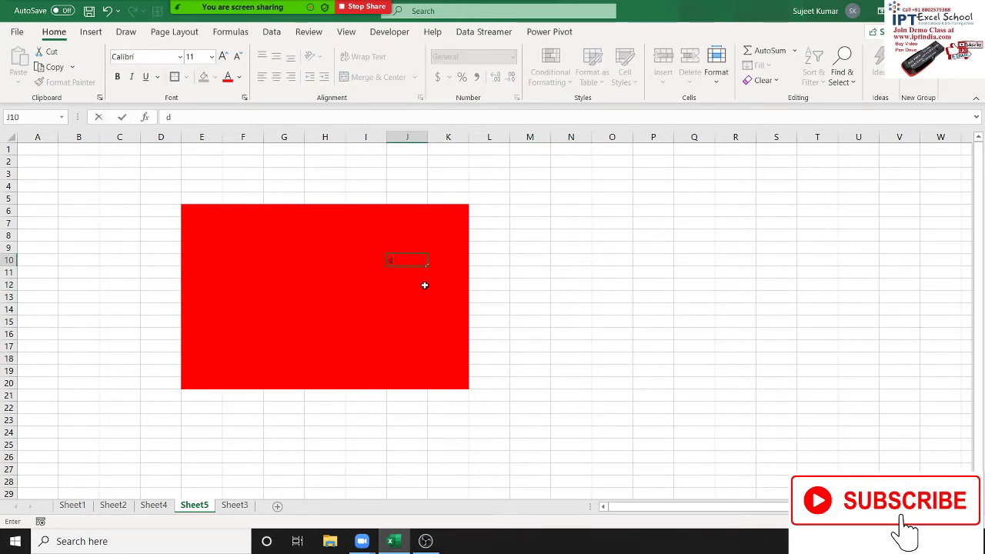
{"action": "key", "text": "Escape"}
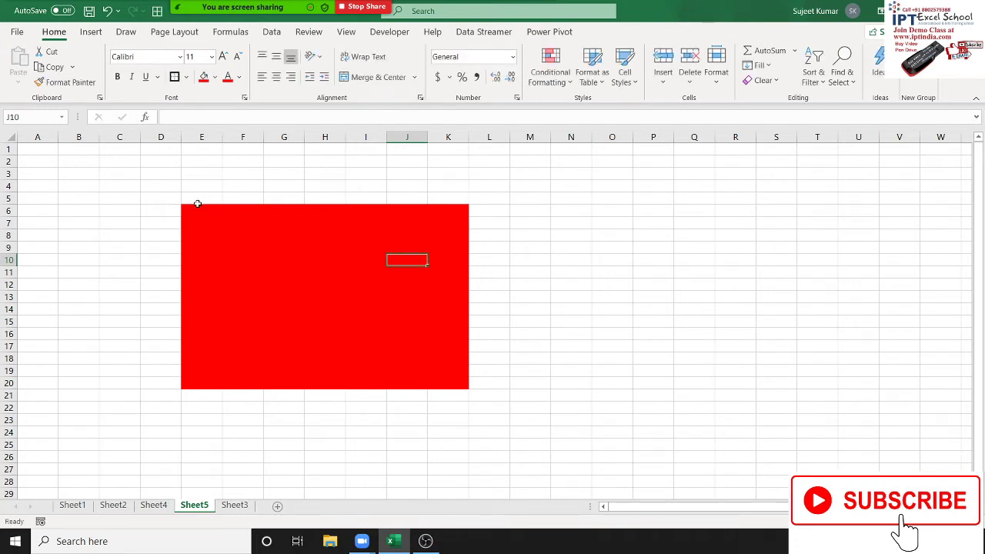
{"action": "left_click_drag", "start_coordinate": [198, 203], "coordinate": [461, 383]}
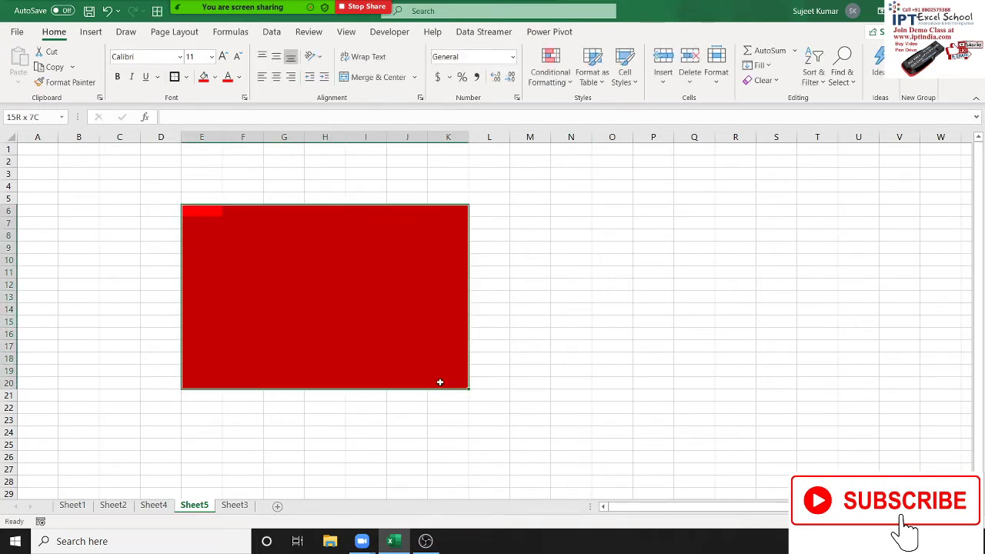
- Keep the red cell block marked Locked in Format Cells' Protection settings
{"action": "right_click", "coordinate": [332, 321]}
{"action": "left_click", "coordinate": [365, 460]}
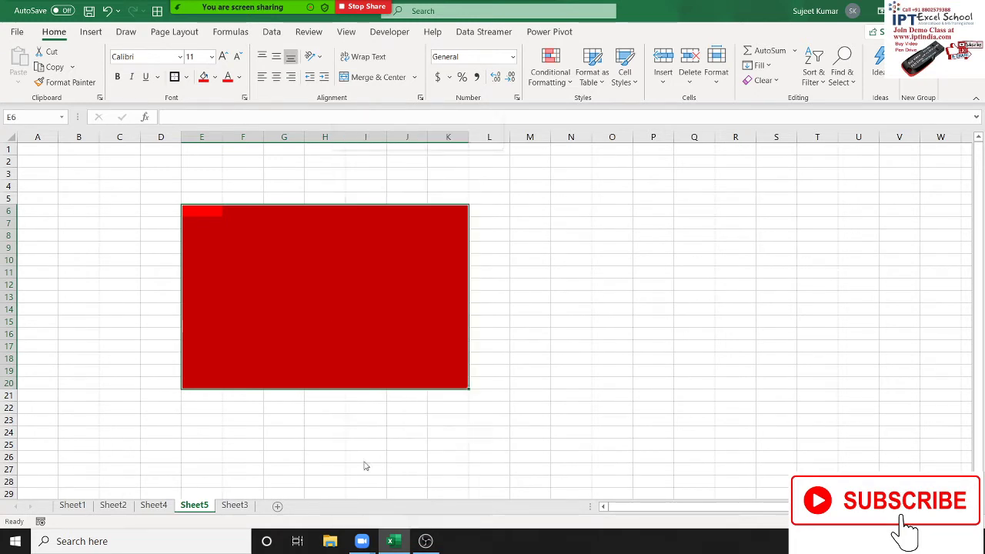
{"action": "left_click", "coordinate": [206, 253]}
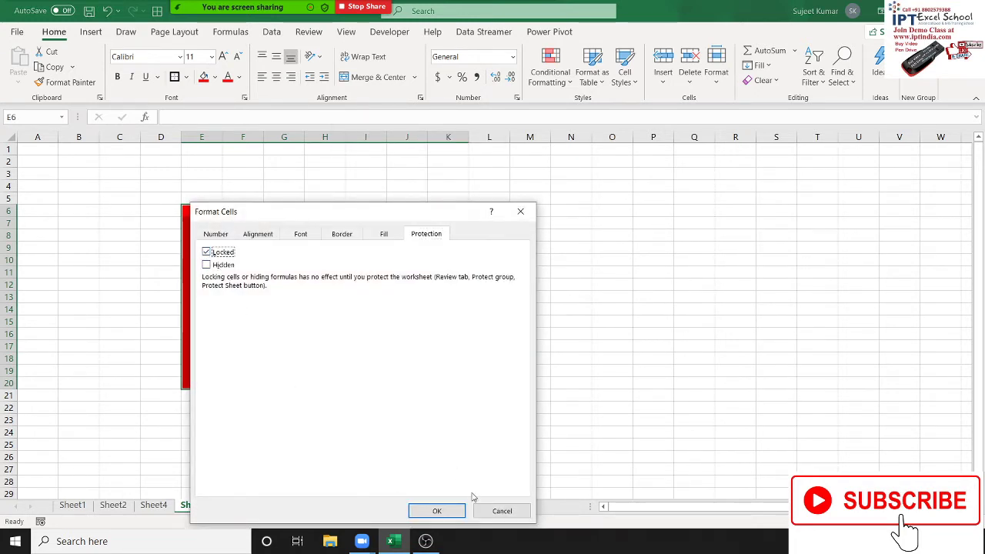
{"action": "left_click", "coordinate": [436, 511]}
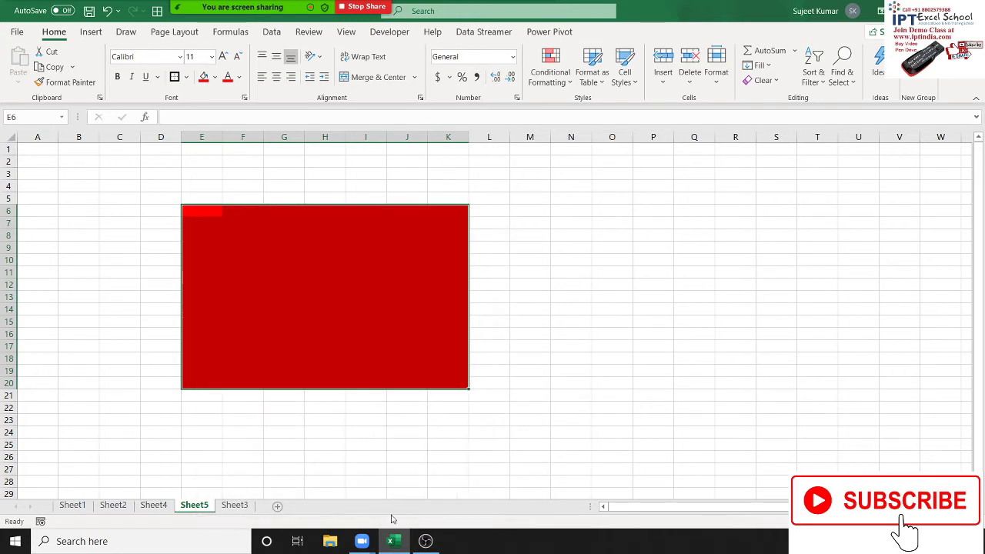
- Protect Sheet5 without a password
{"action": "right_click", "coordinate": [201, 504]}
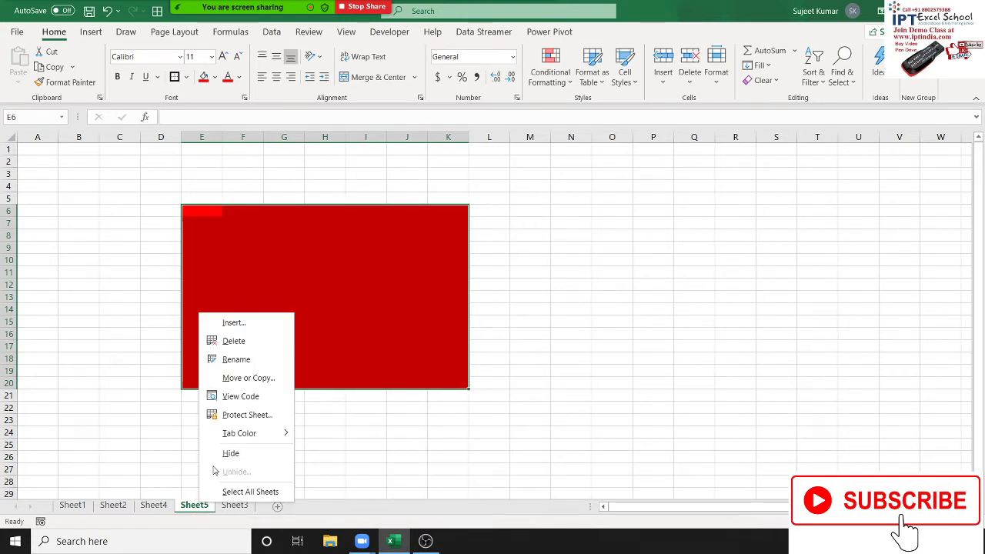
{"action": "left_click", "coordinate": [236, 414]}
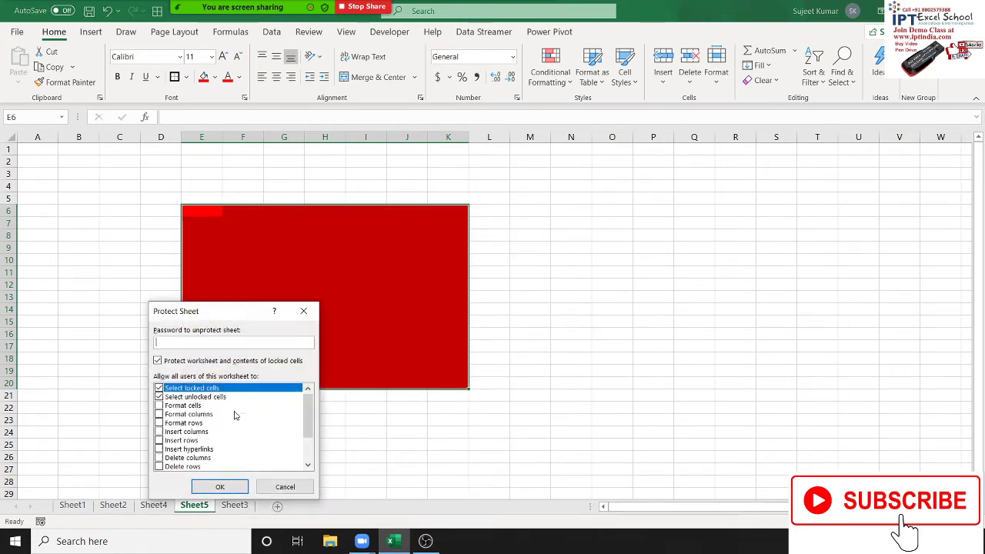
{"action": "left_click", "coordinate": [225, 485]}
- Test the protection: enter sdf in D23, then check that H18 in the locked block refuses edits
{"action": "left_click", "coordinate": [175, 420]}
{"action": "type", "text": "sdf"}
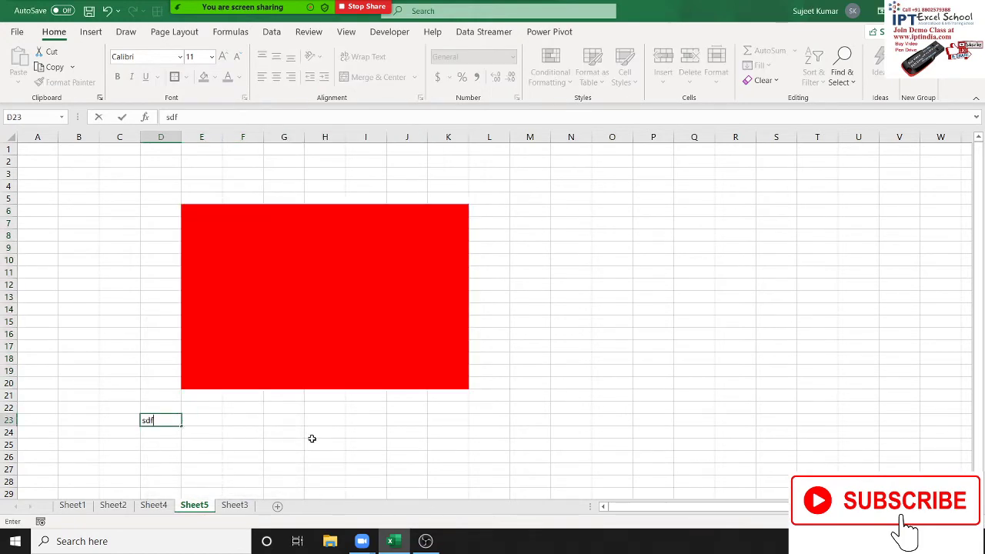
{"action": "left_click", "coordinate": [312, 443]}
{"action": "left_click", "coordinate": [315, 363]}
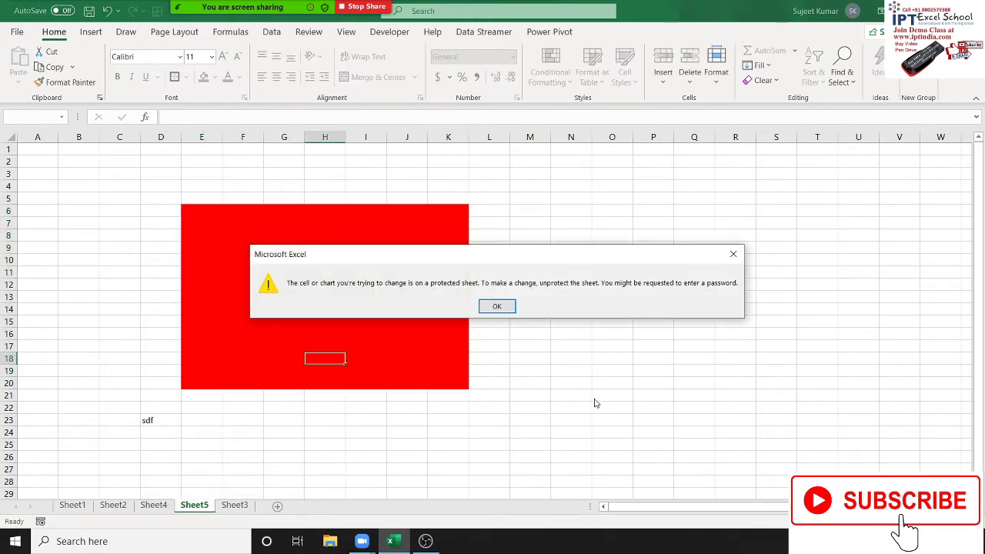
{"action": "left_click", "coordinate": [496, 306]}
{"action": "left_click_drag", "start_coordinate": [203, 497], "coordinate": [275, 508]}
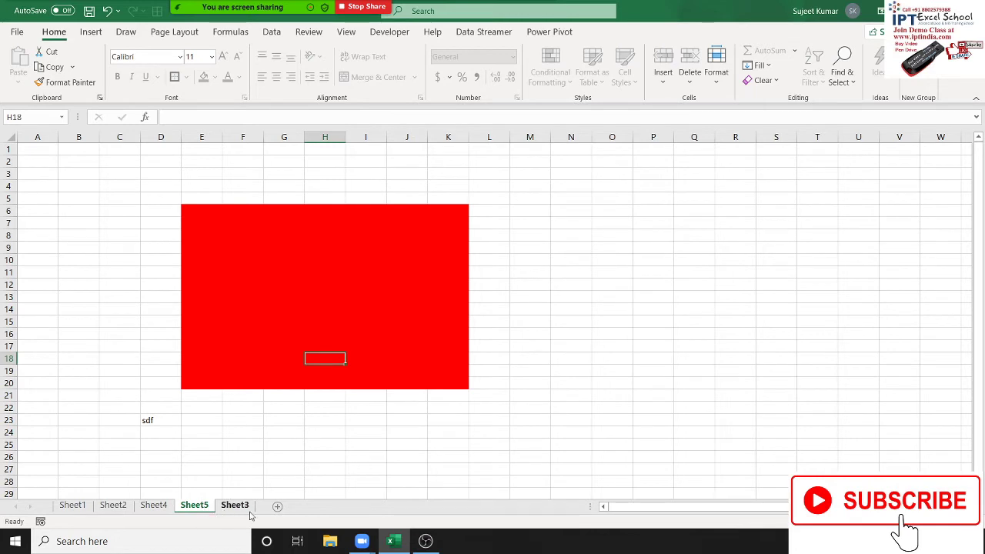
- Insert a new sheet and enter the headers Name, Qty, MRP and Amt in A1:D1
{"action": "left_click", "coordinate": [307, 506]}
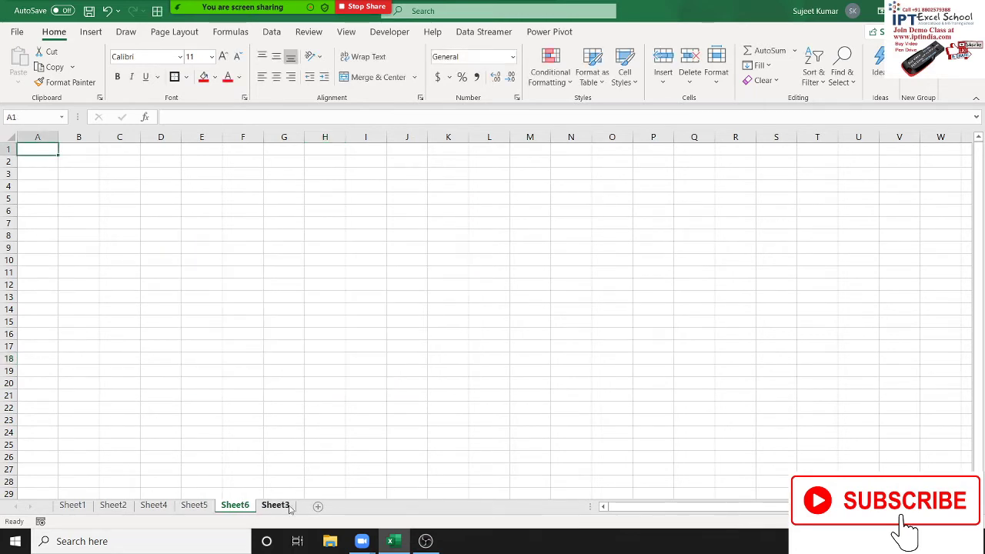
{"action": "type", "text": "Na"}
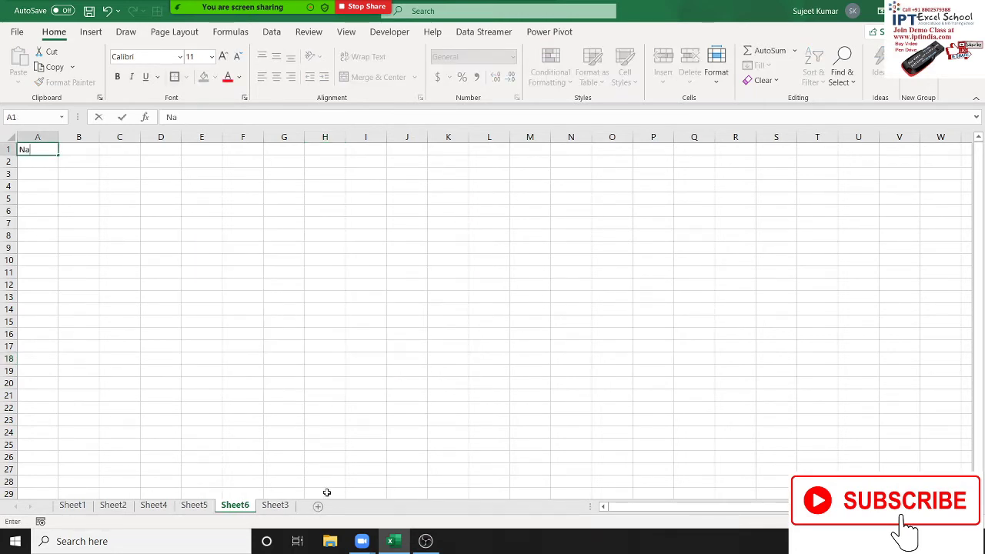
{"action": "type", "text": "me"}
{"action": "key", "text": "Tab"}
{"action": "type", "text": "Q"}
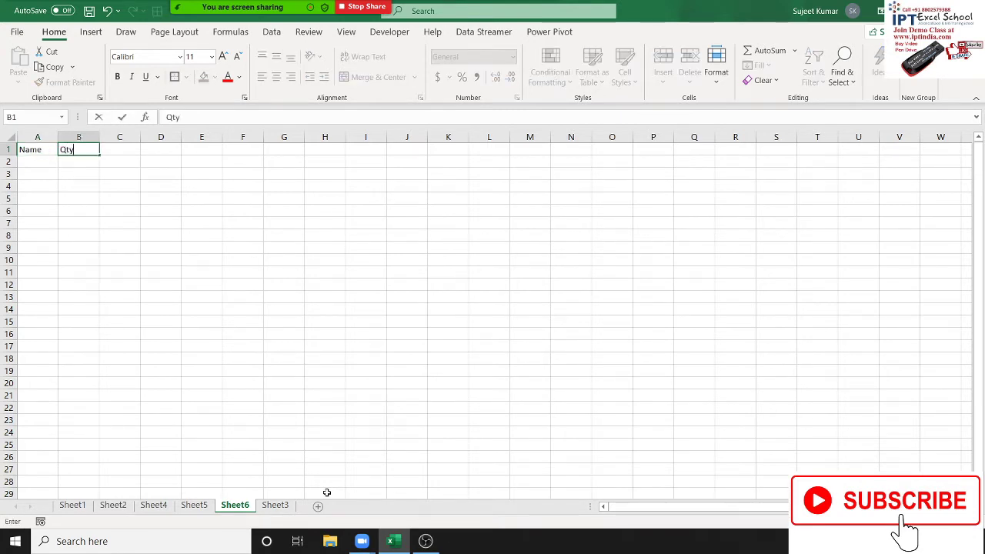
{"action": "key", "text": "Tab"}
{"action": "type", "text": "MRP"}
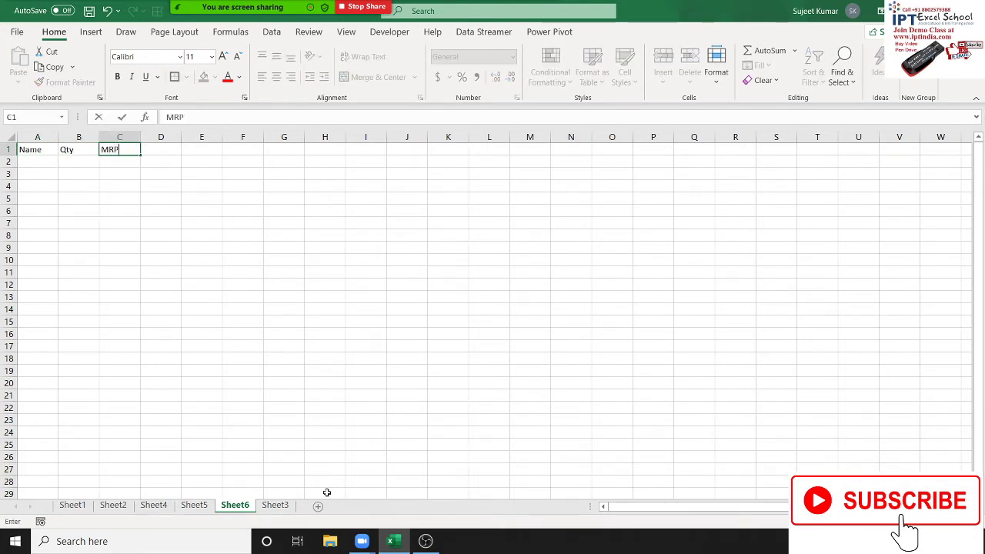
{"action": "key", "text": "Tab"}
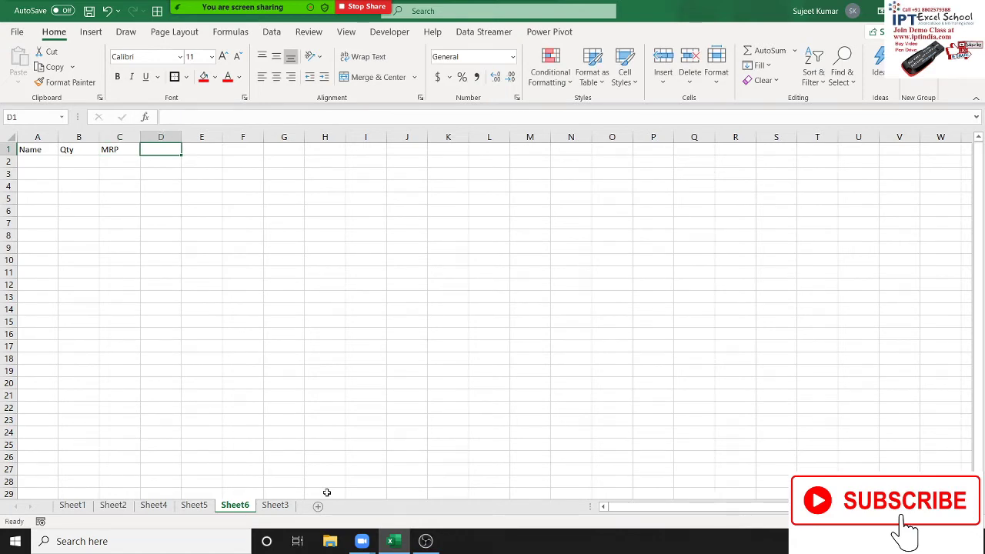
{"action": "type", "text": "Amt"}
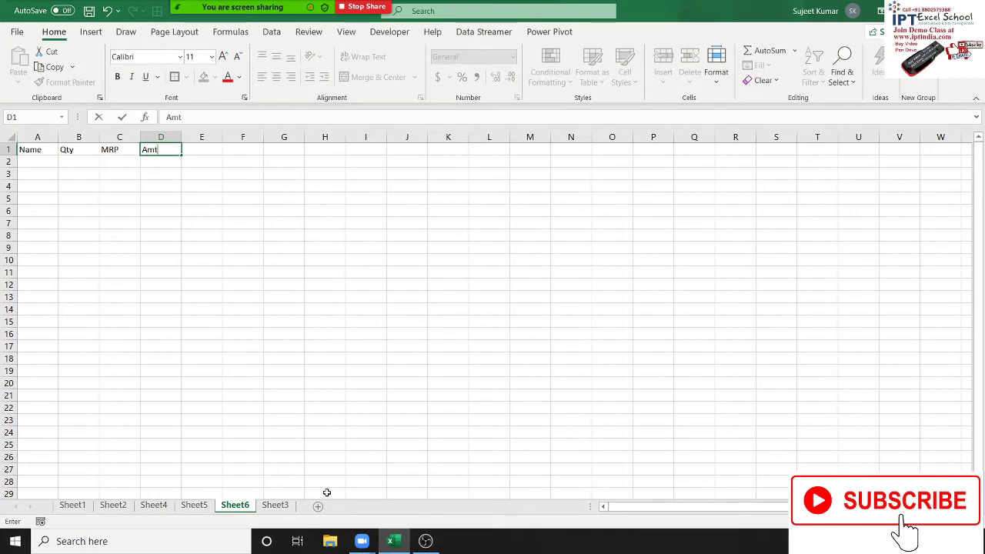
{"action": "key", "text": "Tab"}
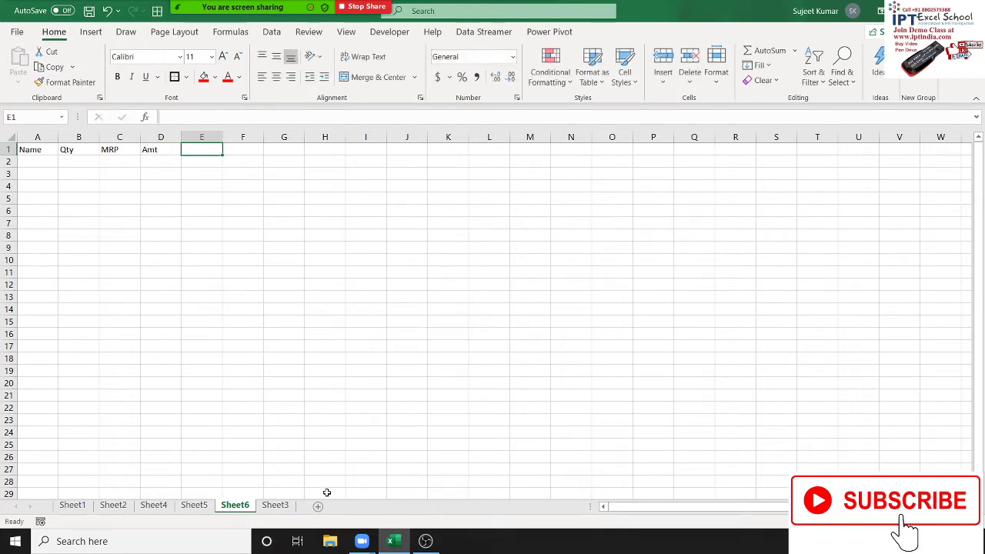
- Add the headers GST, Com, Total, Date and Time in E1:I1
{"action": "type", "text": "GST"}
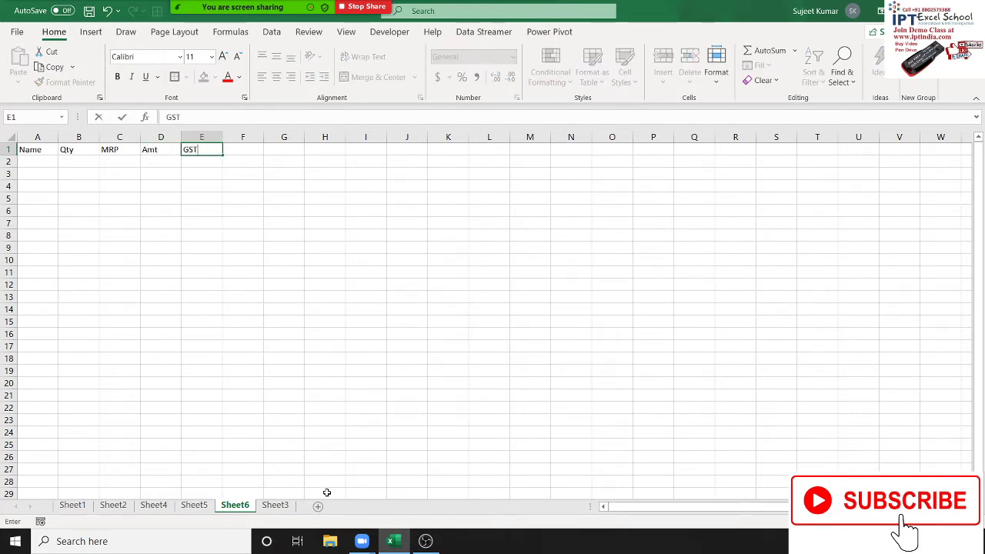
{"action": "key", "text": "Tab"}
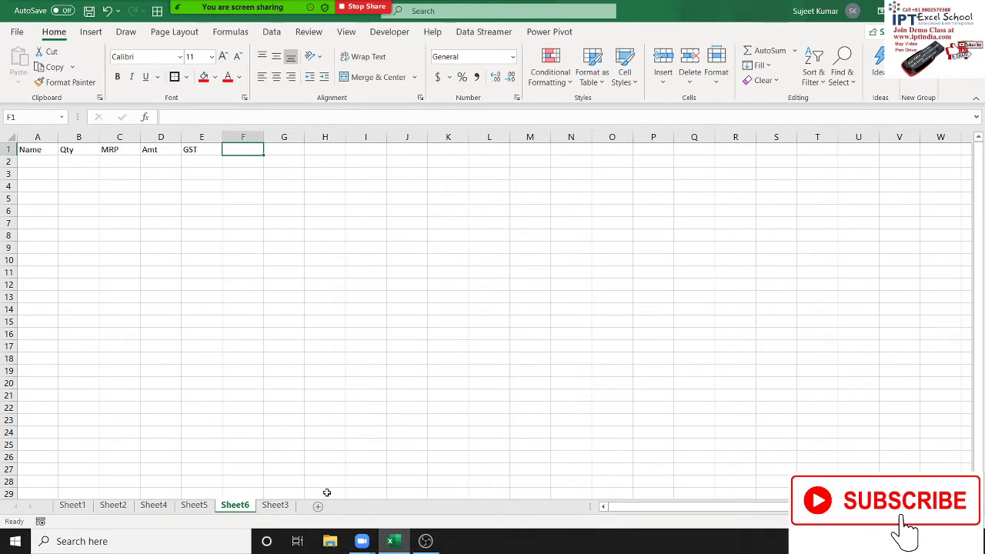
{"action": "type", "text": "Com"}
{"action": "key", "text": "Tab"}
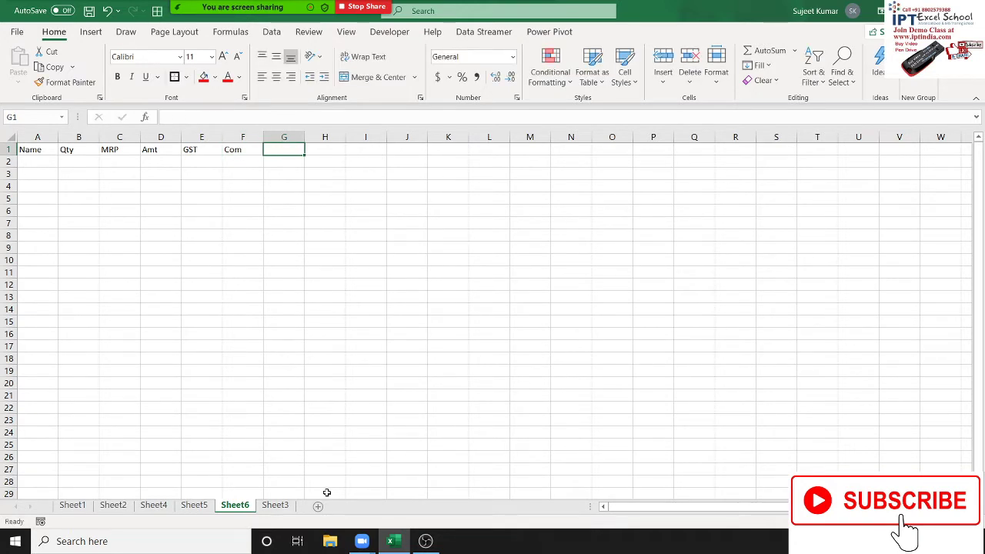
{"action": "type", "text": "Total"}
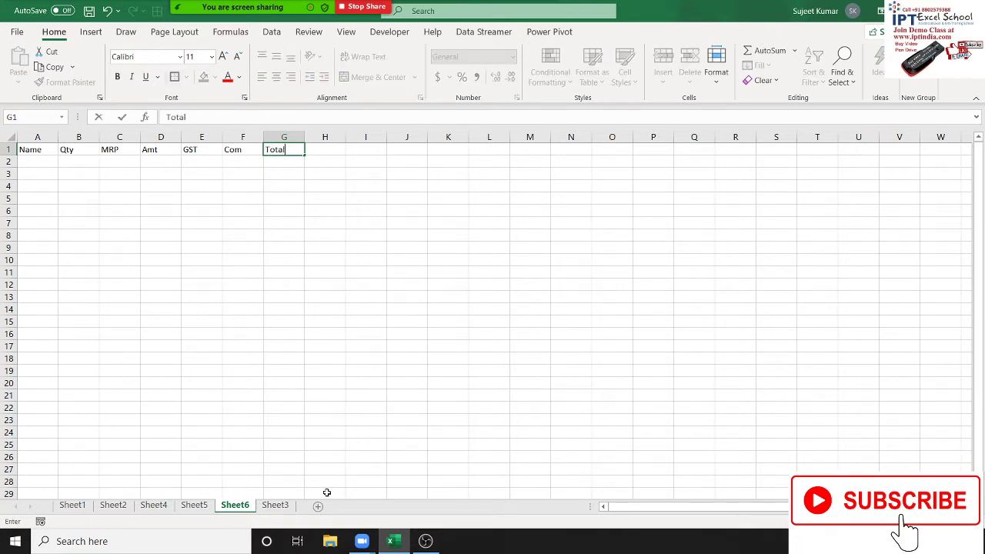
{"action": "key", "text": "Tab"}
{"action": "type", "text": "Da"}
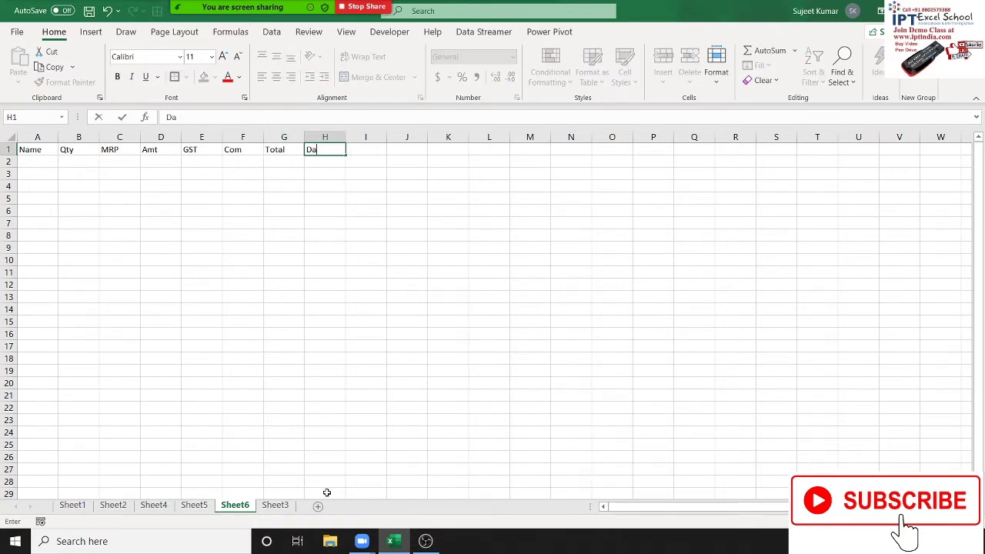
{"action": "key", "text": "Tab"}
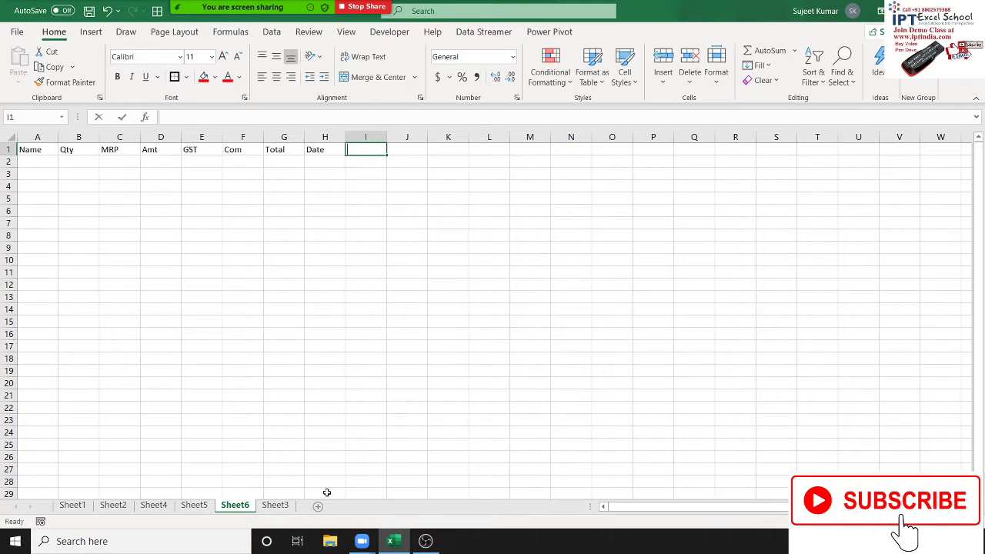
{"action": "type", "text": "Time"}
{"action": "key", "text": "Return"}
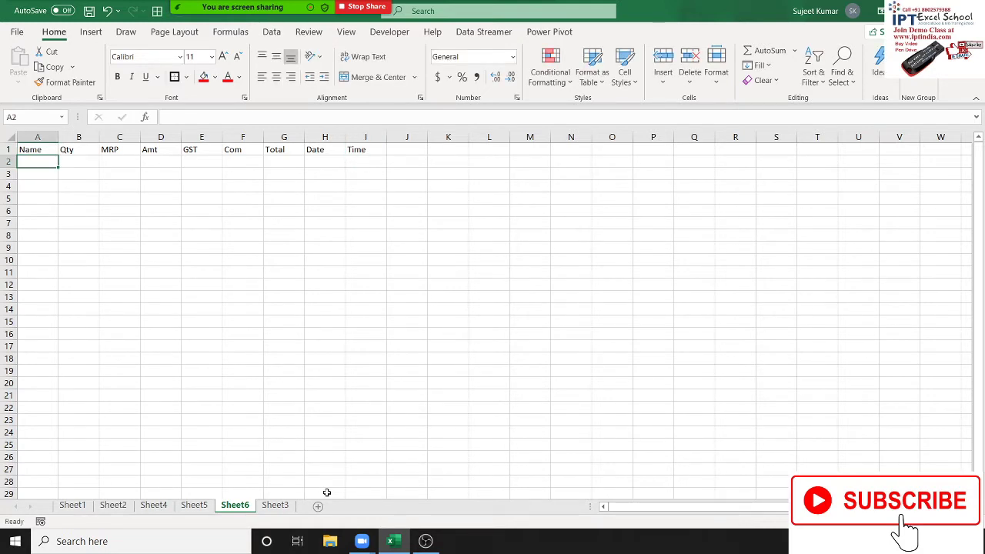
{"action": "key", "text": "Right"}
{"action": "key", "text": "Right"}
{"action": "key", "text": "Right"}
- Enter the Amt formula =B2*C2 in D2
{"action": "type", "text": "="}
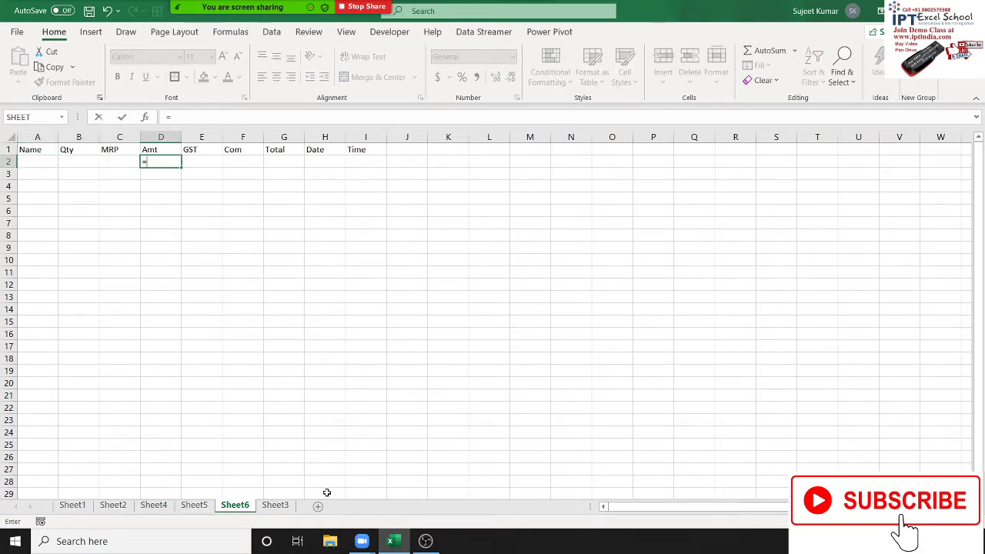
{"action": "key", "text": "Left"}
{"action": "key", "text": "Left"}
{"action": "type", "text": "/"}
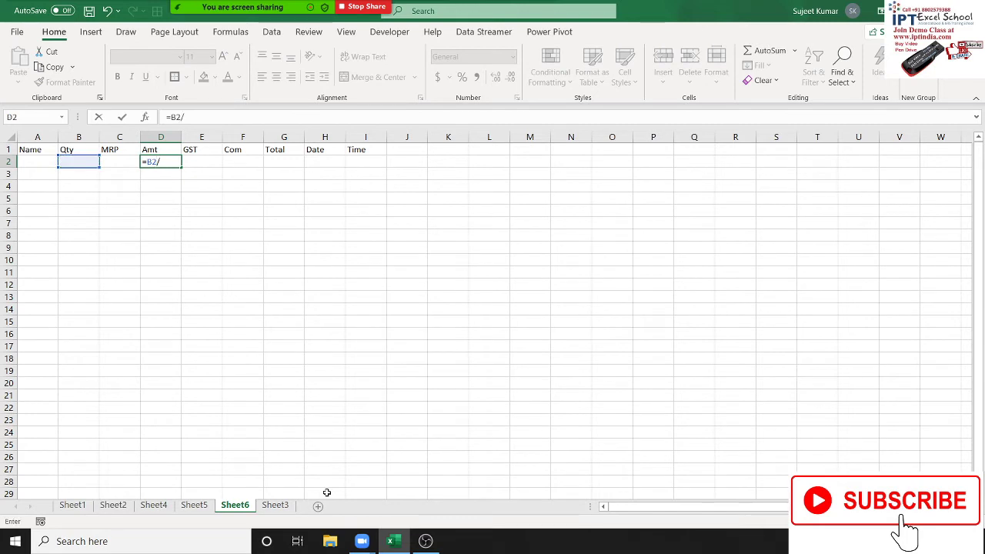
{"action": "key", "text": "Left"}
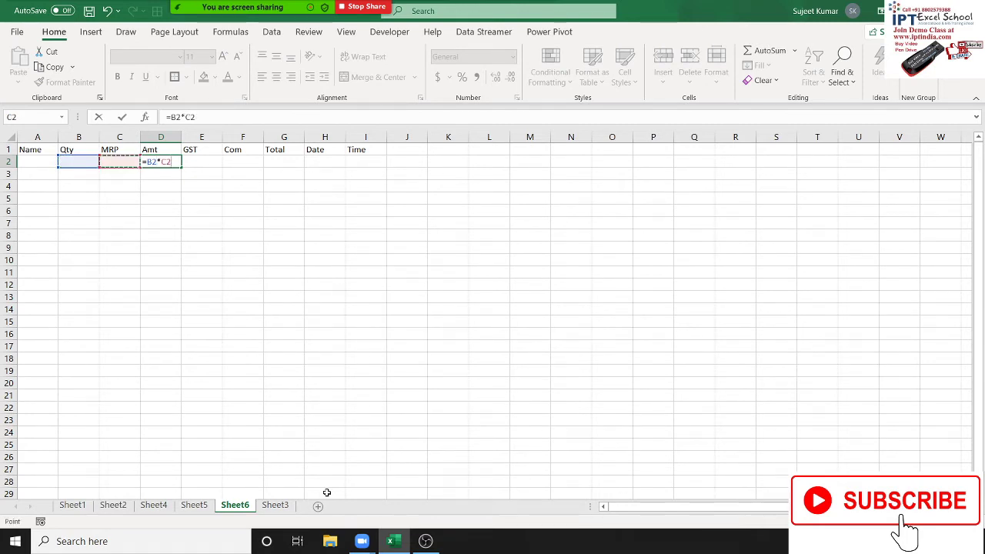
{"action": "key", "text": "Return"}
{"action": "key", "text": "Up"}
{"action": "key", "text": "Right"}
- Enter the GST formula in E2 as D2 times 18%
{"action": "type", "text": "="}
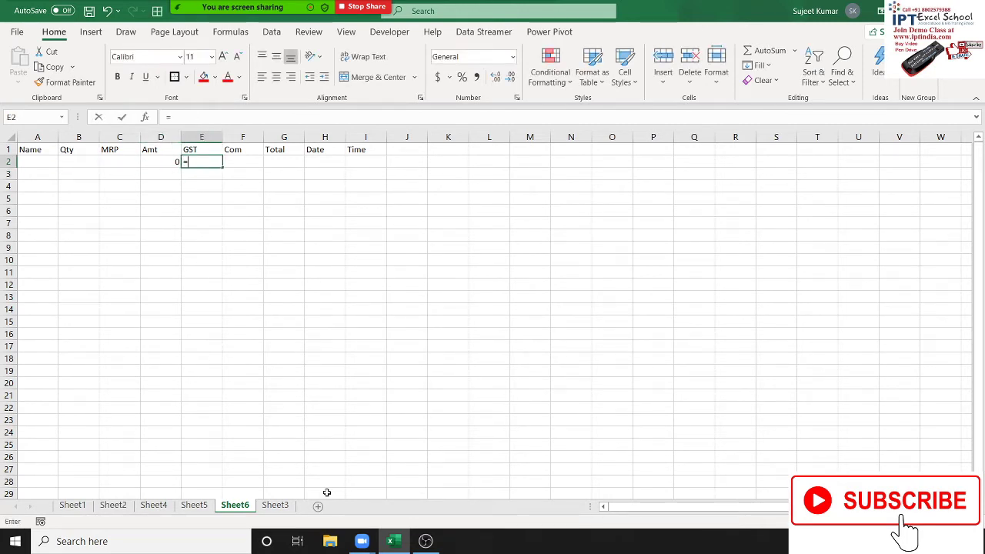
{"action": "key", "text": "Left"}
{"action": "type", "text": "*1"}
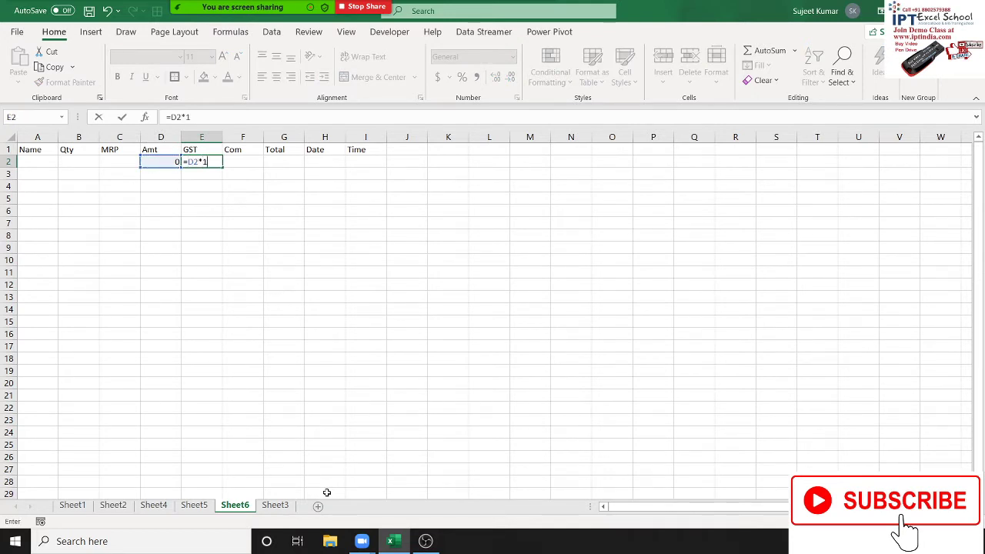
{"action": "type", "text": "8"}
{"action": "key", "text": "Return"}
{"action": "key", "text": "Up"}
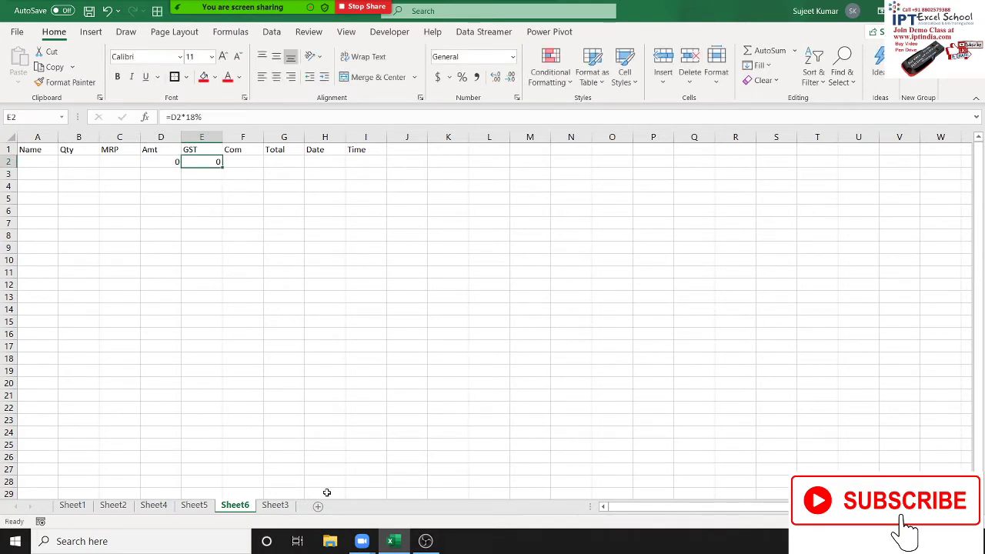
{"action": "key", "text": "Right"}
- Enter the Com formula =D2*2% in F2
{"action": "type", "text": "="}
{"action": "key", "text": "Left"}
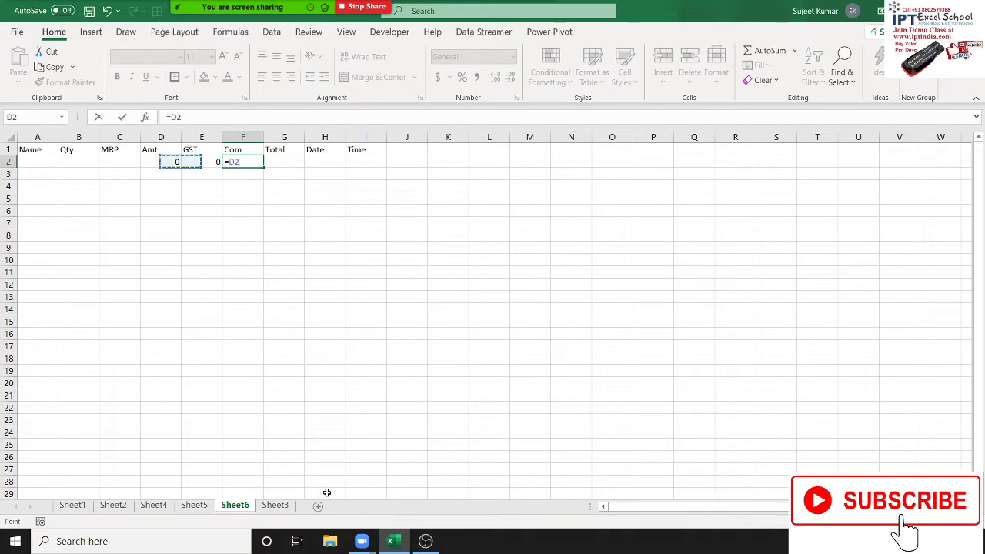
{"action": "key", "text": "Left"}
{"action": "type", "text": "*2"}
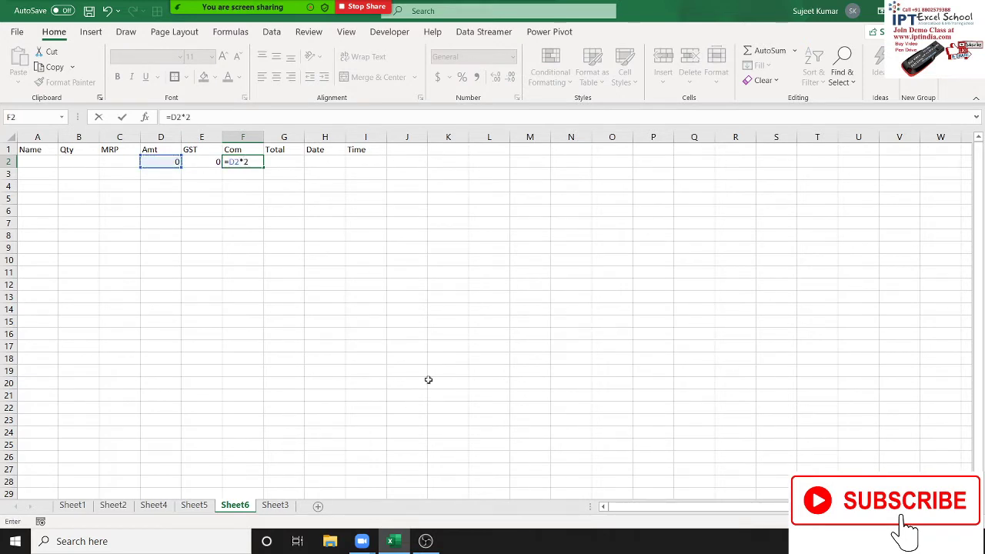
{"action": "key", "text": "Return"}
{"action": "key", "text": "Up"}
{"action": "key", "text": "Up"}
{"action": "key", "text": "Right"}
- Enter the Total formula =SUM(D2:F2) in G2 with AutoSum
{"action": "key", "text": "Down"}
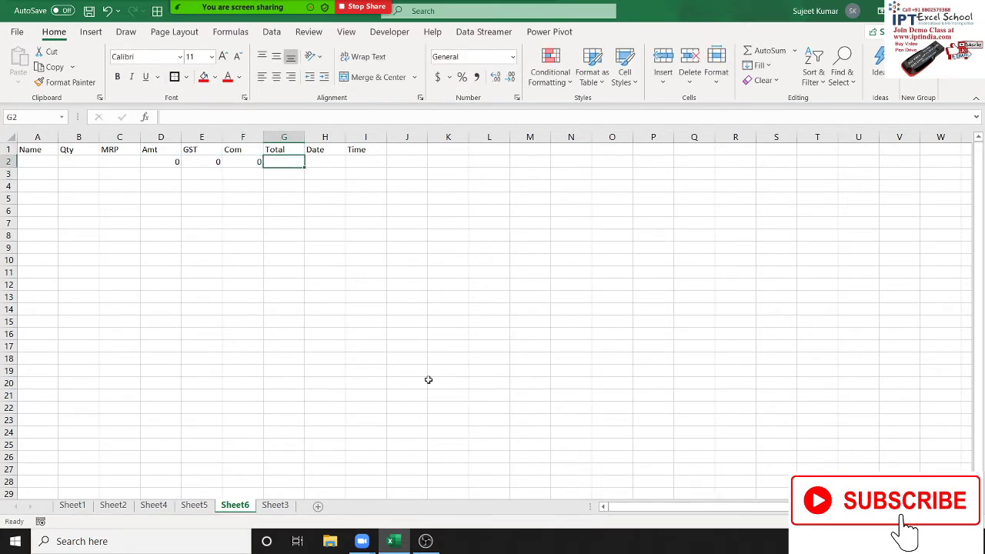
{"action": "key", "text": "alt+equal"}
{"action": "key", "text": "Return"}
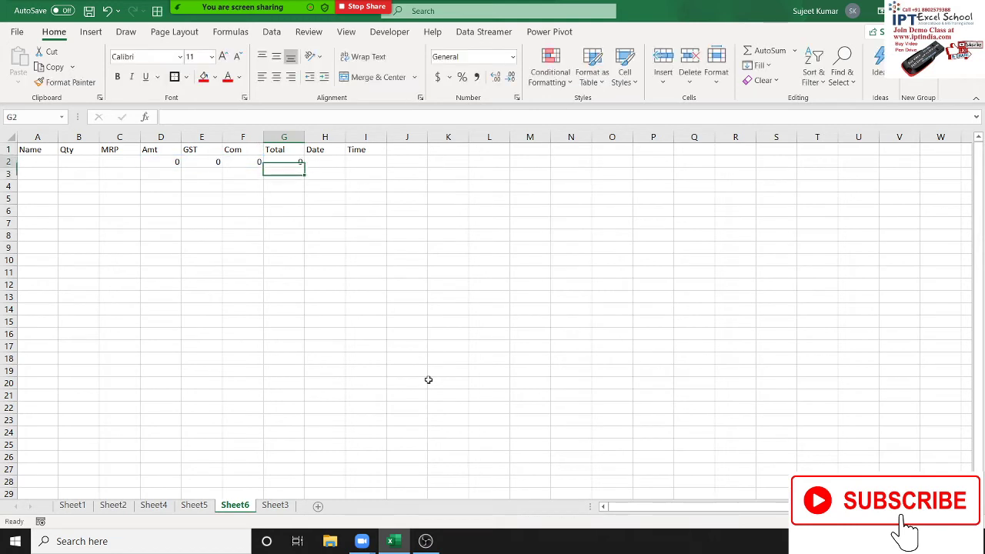
{"action": "key", "text": "Up"}
- Fill the D2:G2 formulas down through row 10 with Ctrl+D
{"action": "key", "text": "shift+Left"}
{"action": "key", "text": "shift+Left"}
{"action": "key", "text": "shift+Left"}
{"action": "key", "text": "shift+Down"}
{"action": "key", "text": "shift+Down"}
{"action": "key", "text": "shift+Down"}
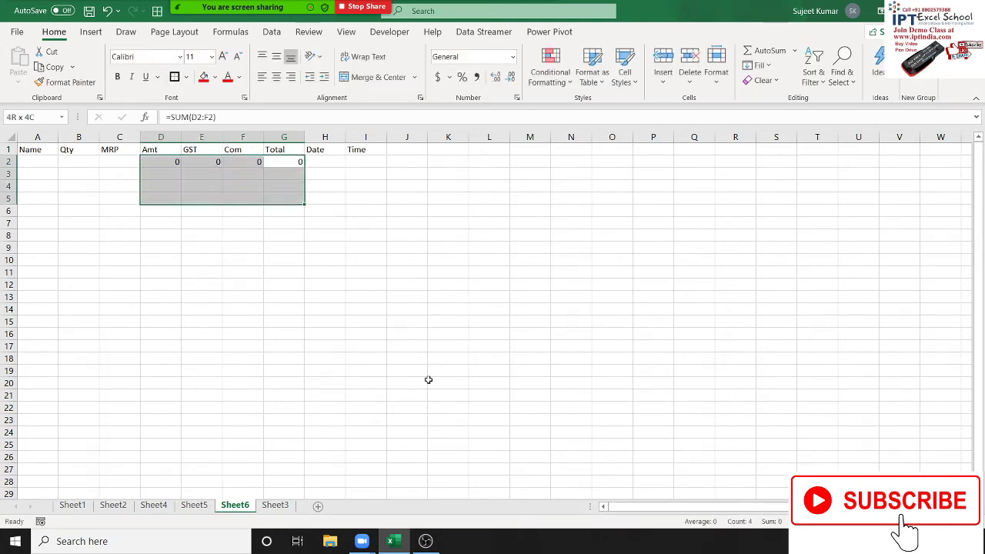
{"action": "key", "text": "shift+Down"}
{"action": "key", "text": "shift+Down"}
{"action": "key", "text": "shift+Down"}
{"action": "key", "text": "shift+Down"}
{"action": "key", "text": "ctrl+d"}
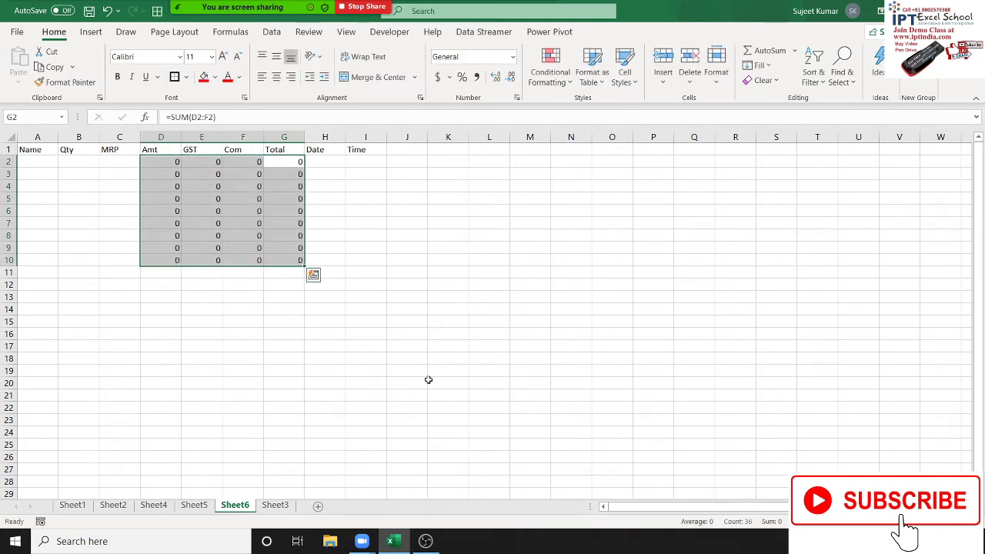
{"action": "key", "text": "Up"}
{"action": "key", "text": "Left"}
{"action": "key", "text": "Left"}
{"action": "key", "text": "Left"}
{"action": "key", "text": "Left"}
{"action": "key", "text": "Left"}
{"action": "key", "text": "Down"}
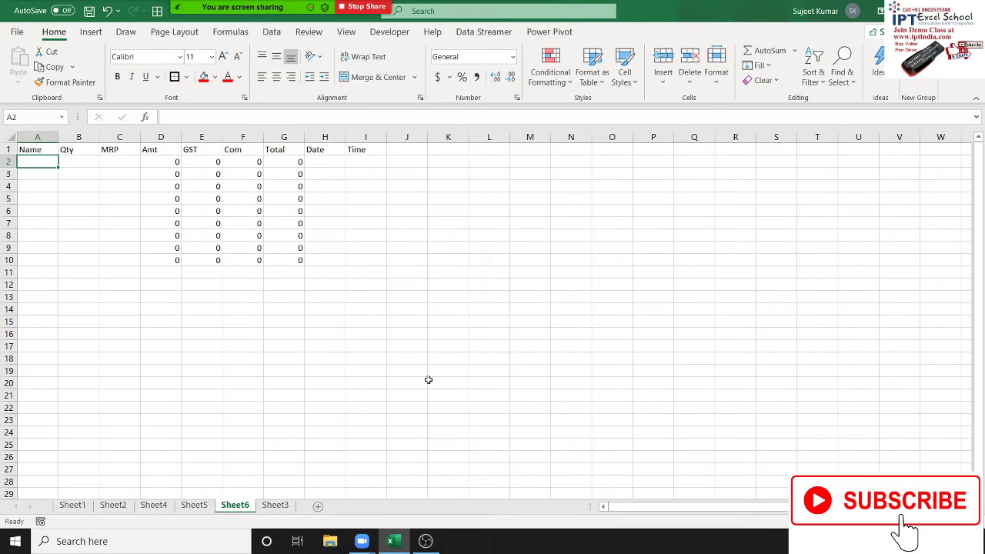
- Enter a customer name, Qty 85 and MRP 65 in A2:C2
{"action": "type", "text": "P"}
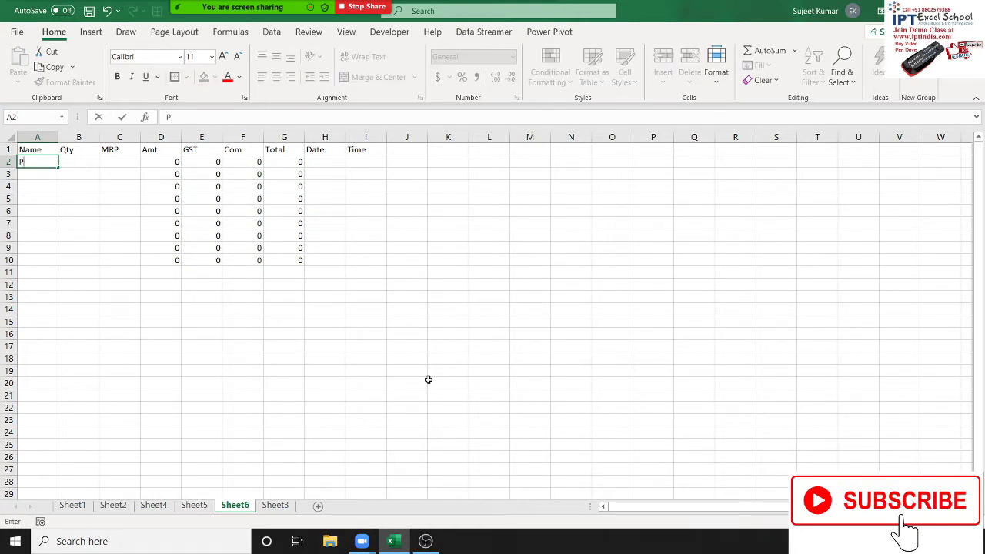
{"action": "type", "text": "uja"}
{"action": "key", "text": "Tab"}
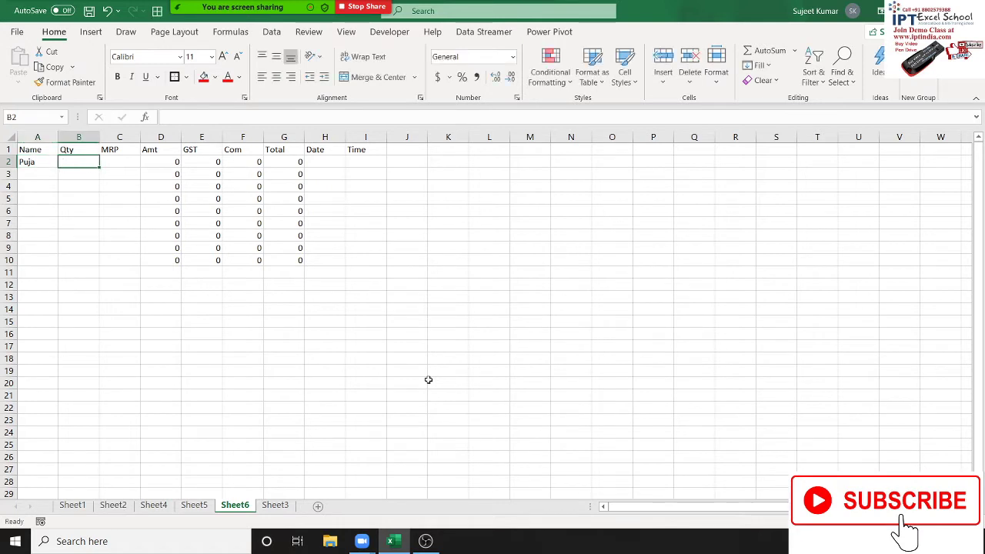
{"action": "type", "text": "85"}
{"action": "key", "text": "Tab"}
{"action": "type", "text": "65"}
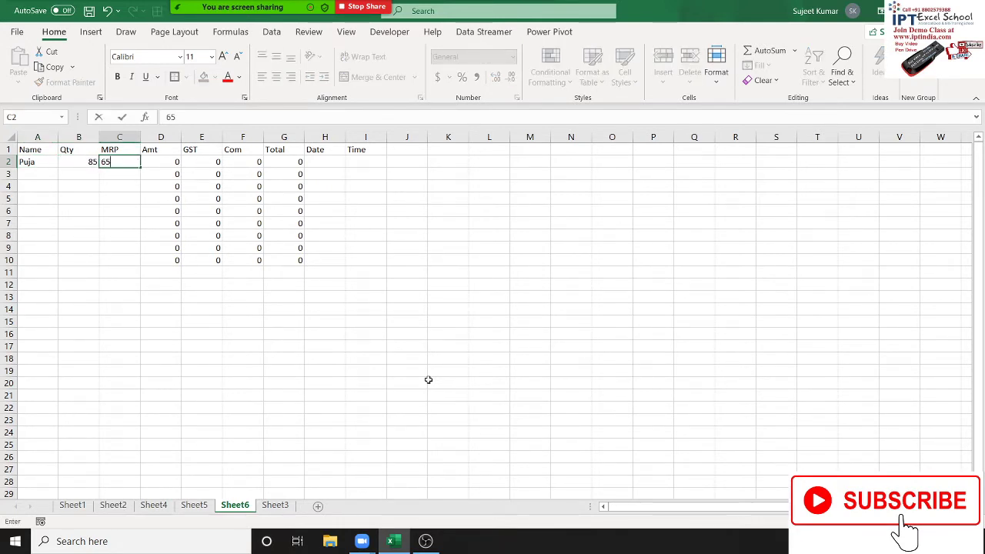
{"action": "key", "text": "Tab"}
{"action": "key", "text": "Tab"}
{"action": "key", "text": "Tab"}
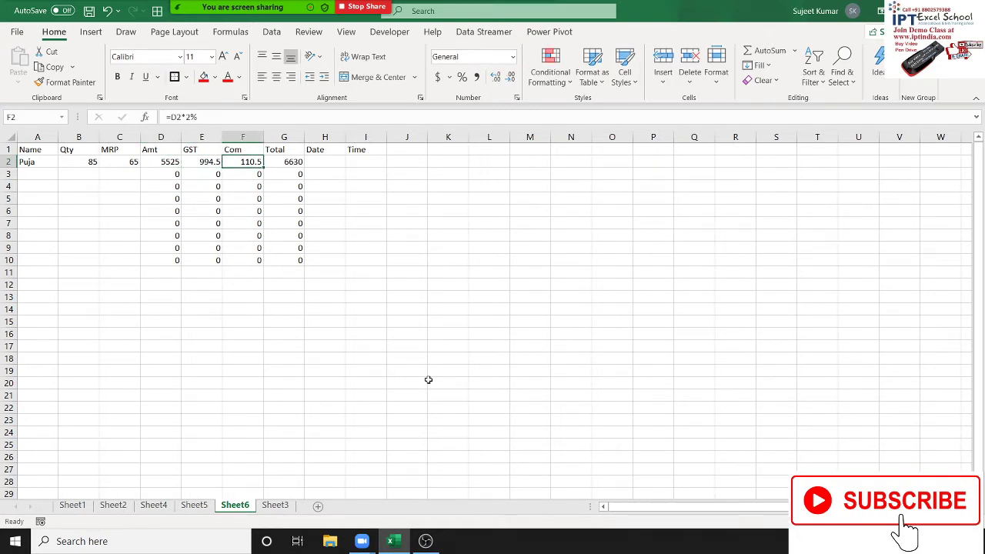
{"action": "key", "text": "Tab"}
{"action": "key", "text": "Tab"}
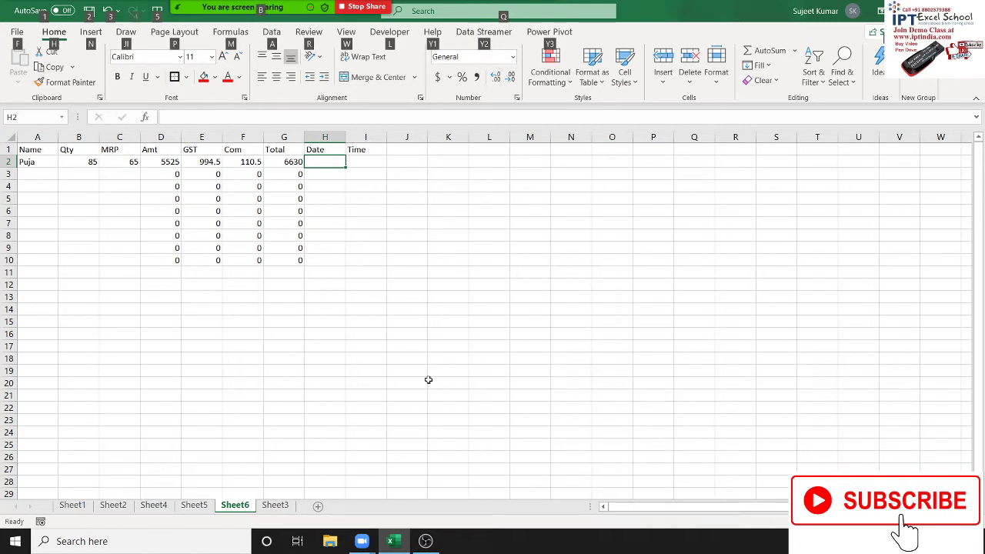
- Stamp today's date in H2 and the current time in I2, then review the row 2 formulas
{"action": "key", "text": "ctrl+semicolon"}
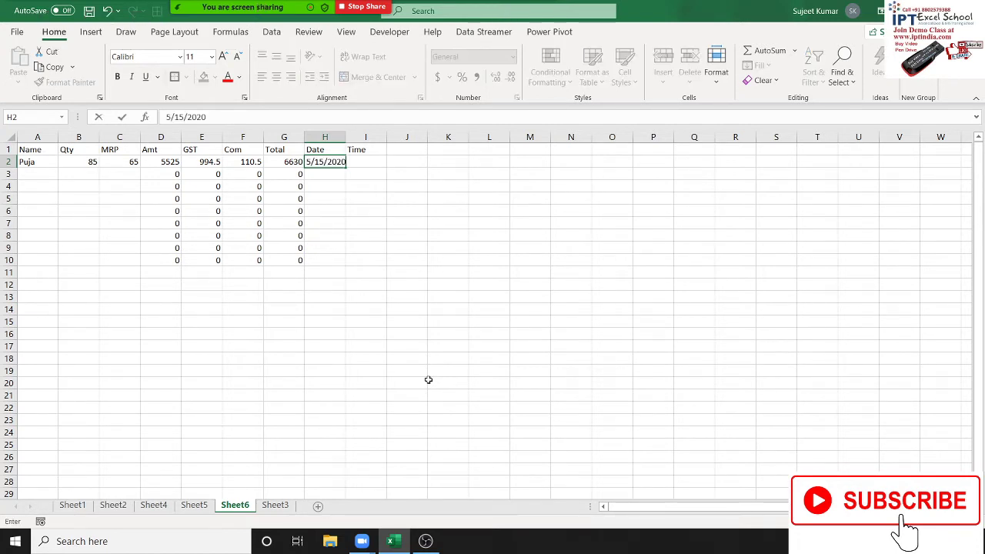
{"action": "key", "text": "Return"}
{"action": "key", "text": "Up"}
{"action": "key", "text": "Tab"}
{"action": "key", "text": "ctrl+shift+semicolon"}
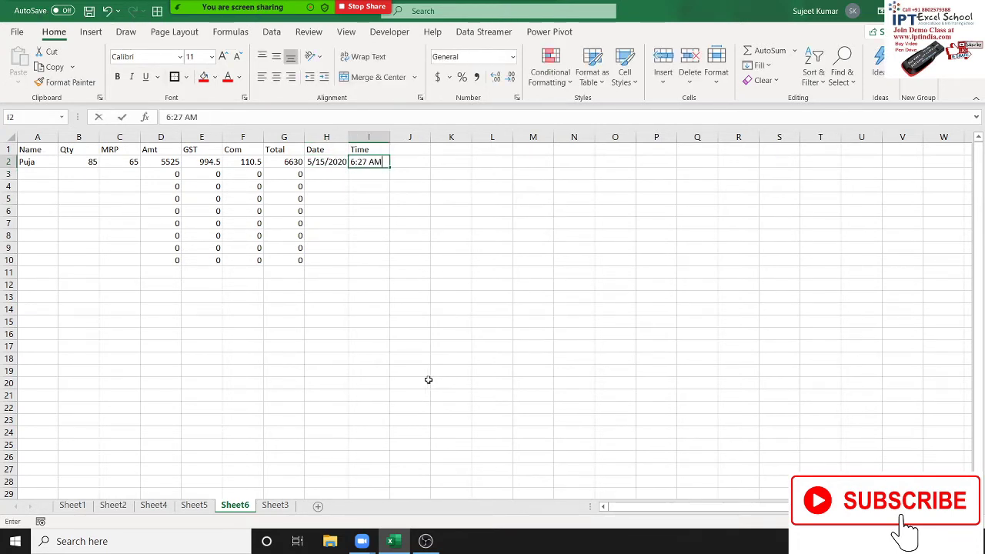
{"action": "key", "text": "Return"}
{"action": "key", "text": "Up"}
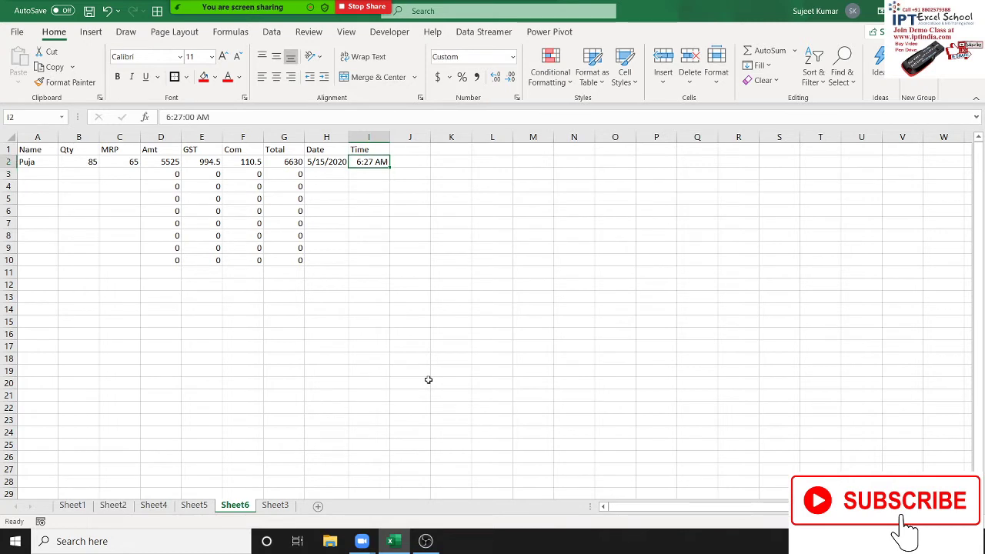
{"action": "key", "text": "Left"}
{"action": "key", "text": "Left"}
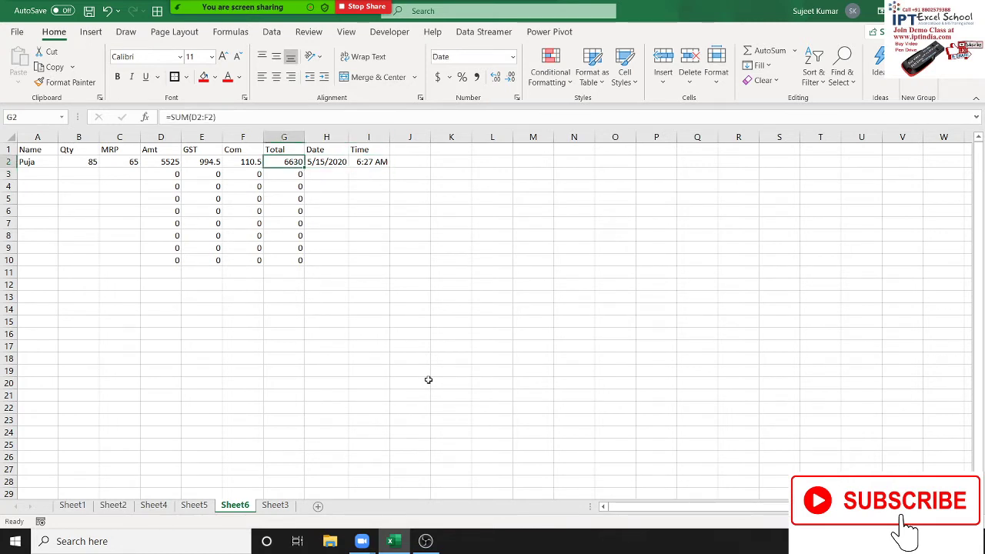
{"action": "key", "text": "Left"}
{"action": "key", "text": "Left"}
{"action": "key", "text": "Left"}
{"action": "key", "text": "Right"}
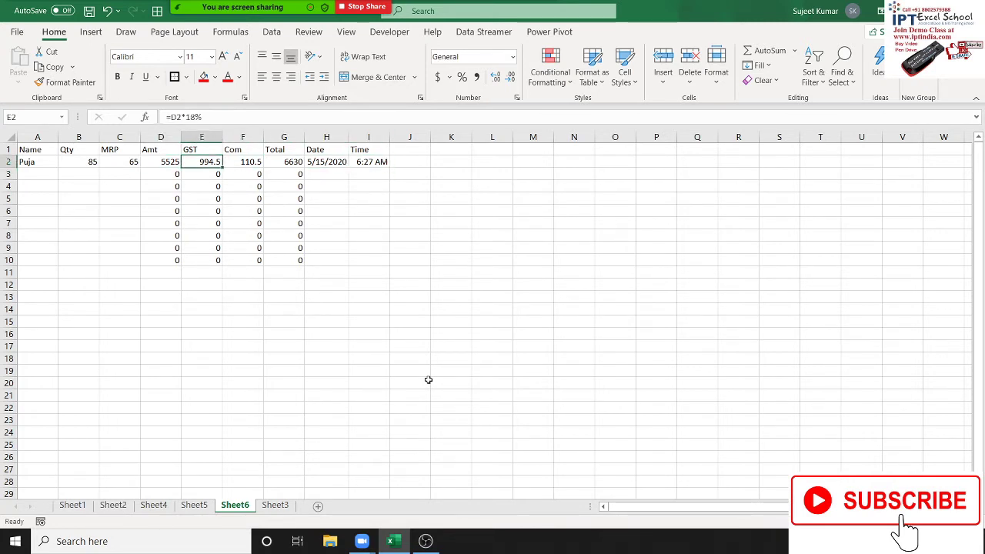
{"action": "key", "text": "Right"}
{"action": "key", "text": "Right"}
{"action": "key", "text": "Right"}
- Enter Qty 85 in B3 and MRP 65 in C3, then check row 3 shows Total 6630
{"action": "key", "text": "Down"}
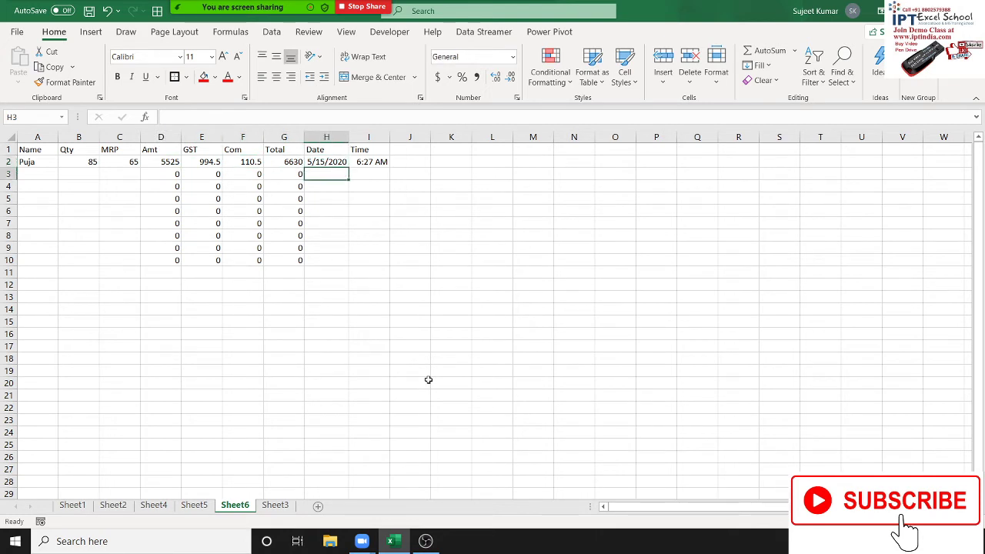
{"action": "key", "text": "Left"}
{"action": "key", "text": "Left"}
{"action": "key", "text": "Left"}
{"action": "key", "text": "Left"}
{"action": "key", "text": "Left"}
{"action": "key", "text": "Left"}
{"action": "type", "text": "85"}
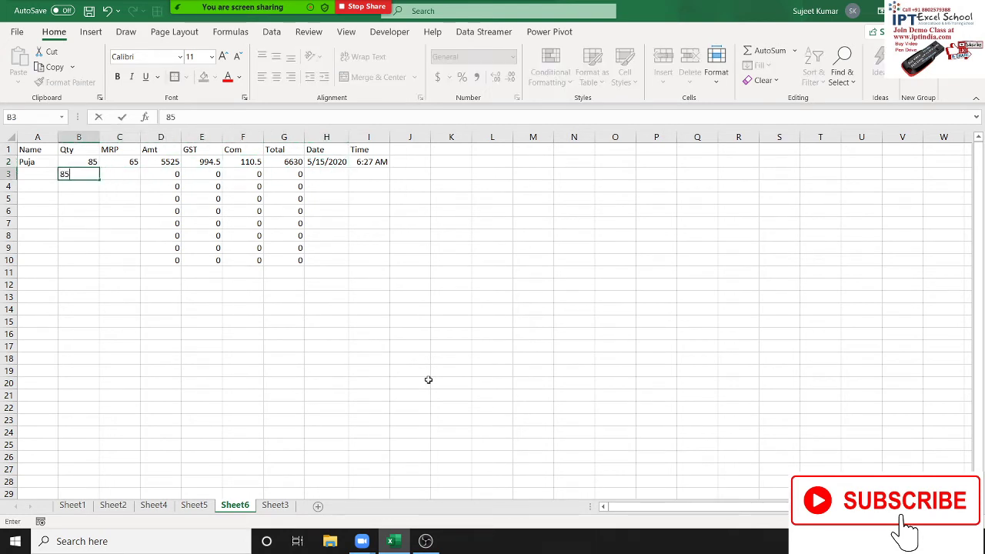
{"action": "key", "text": "Tab"}
{"action": "type", "text": "65"}
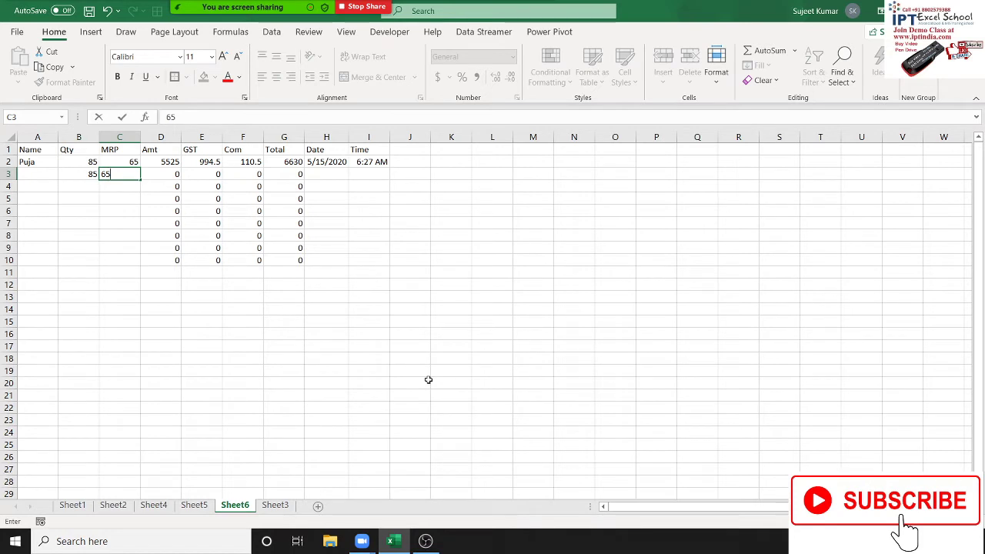
{"action": "key", "text": "Tab"}
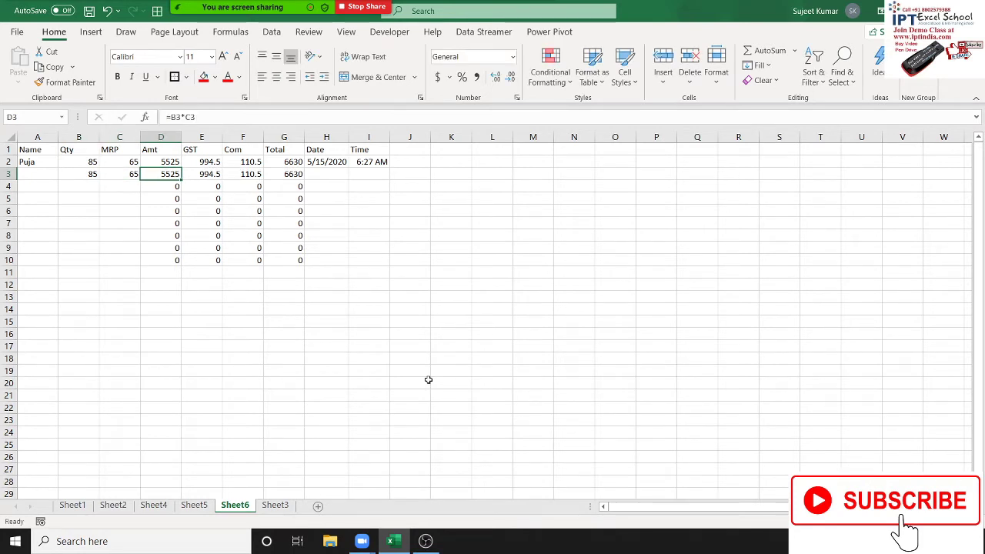
{"action": "key", "text": "Right"}
{"action": "key", "text": "Right"}
{"action": "key", "text": "Right"}
{"action": "key", "text": "Right"}
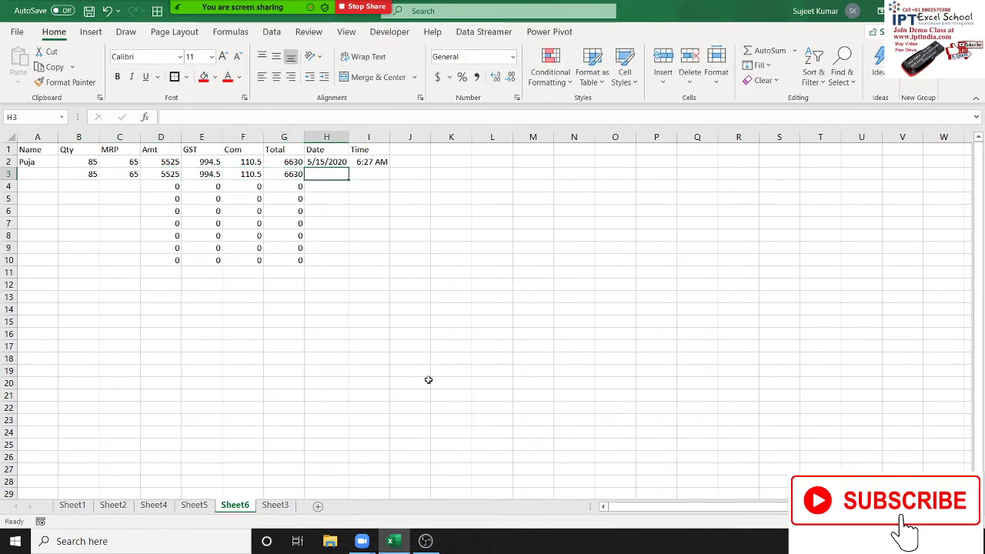
{"action": "key", "text": "Left"}
{"action": "key", "text": "Left"}
{"action": "key", "text": "Left"}
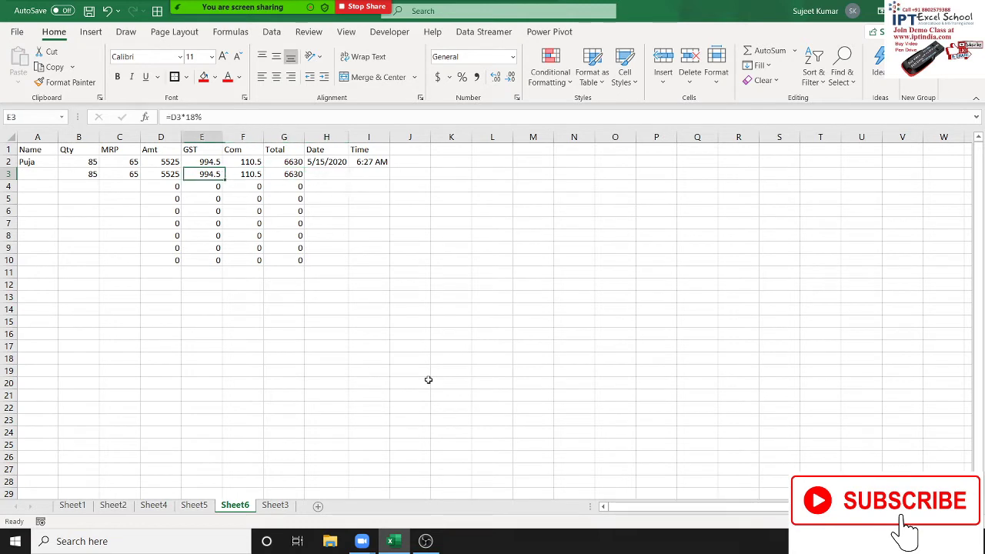
{"action": "key", "text": "Left"}
{"action": "key", "text": "Right"}
{"action": "key", "text": "Right"}
{"action": "key", "text": "Right"}
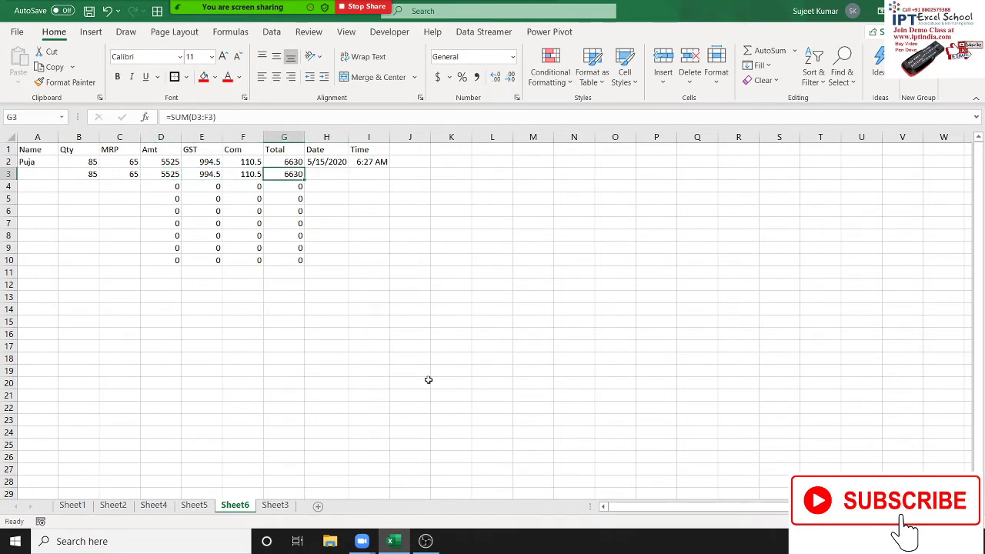
{"action": "key", "text": "Left"}
{"action": "key", "text": "Left"}
{"action": "key", "text": "Left"}
{"action": "key", "text": "Left"}
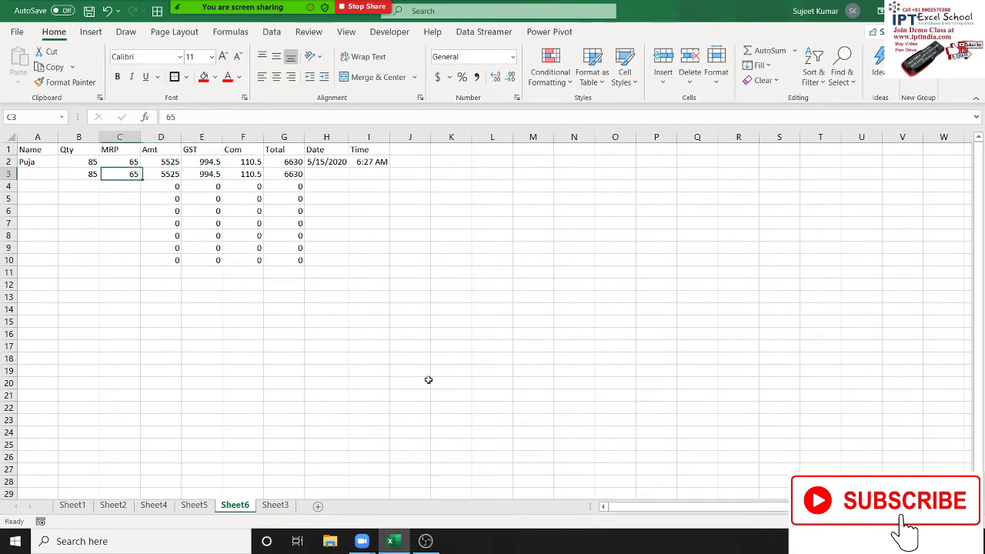
{"action": "key", "text": "Left"}
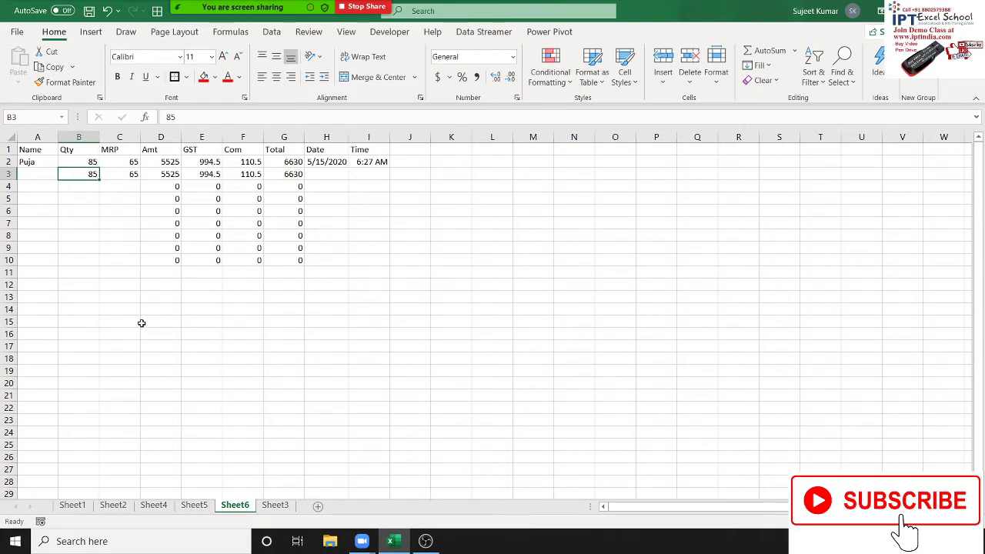
{"action": "left_click", "coordinate": [142, 307]}
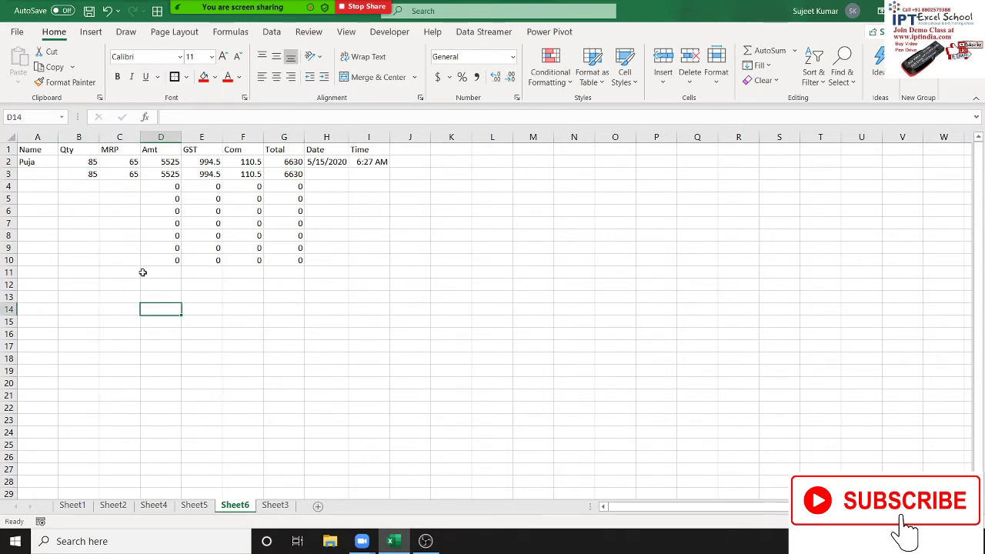
- Unlock every cell on Sheet6 via Format Cells' Protection settings
{"action": "left_click", "coordinate": [6, 131]}
{"action": "right_click", "coordinate": [132, 194]}
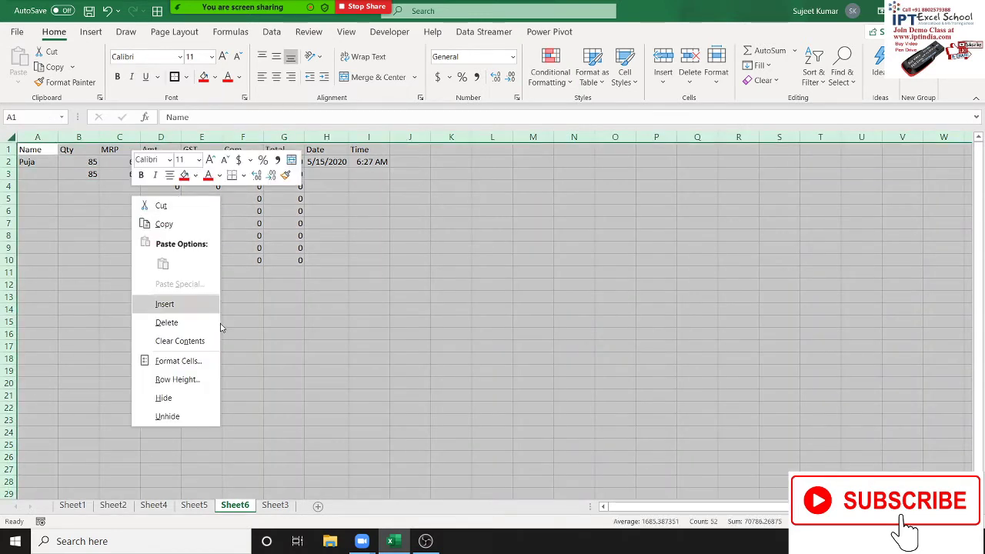
{"action": "left_click", "coordinate": [177, 361]}
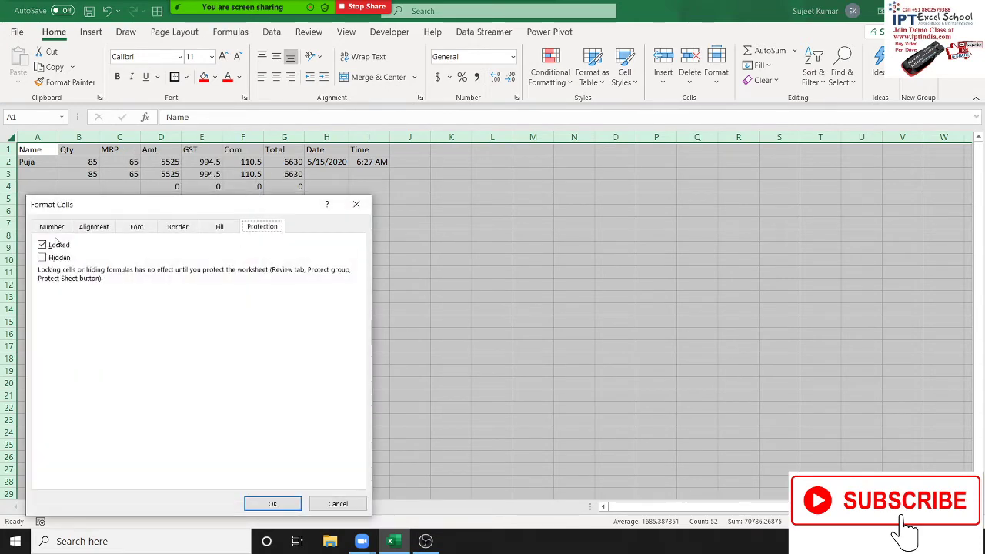
{"action": "left_click", "coordinate": [43, 244]}
{"action": "left_click", "coordinate": [272, 503]}
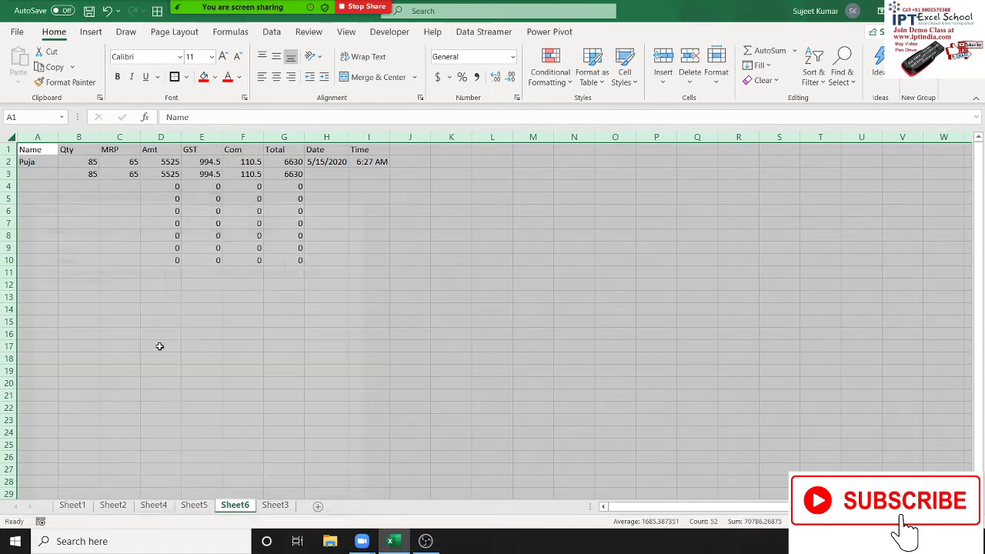
{"action": "left_click", "coordinate": [131, 286]}
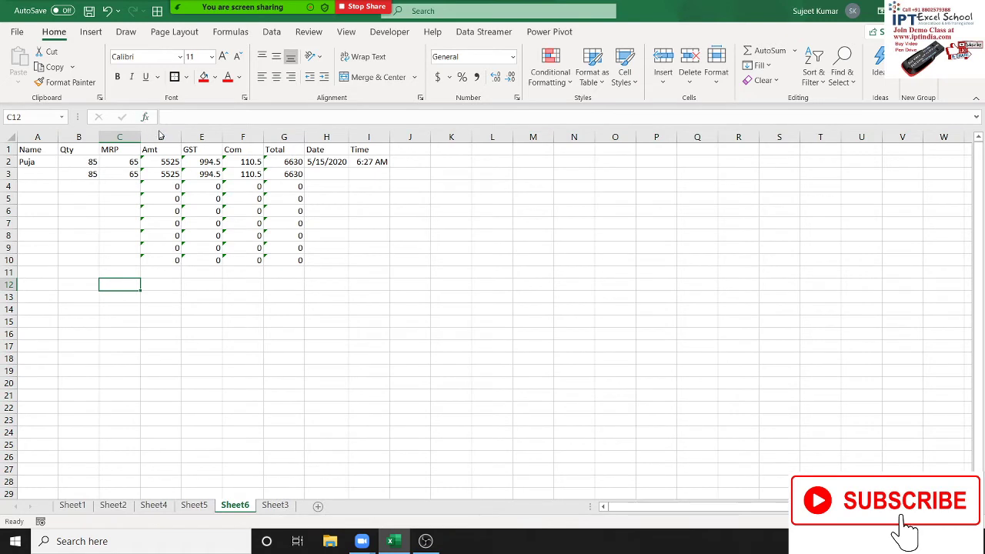
- Set the formula columns D:G back to Locked
{"action": "left_click_drag", "start_coordinate": [162, 137], "coordinate": [268, 139]}
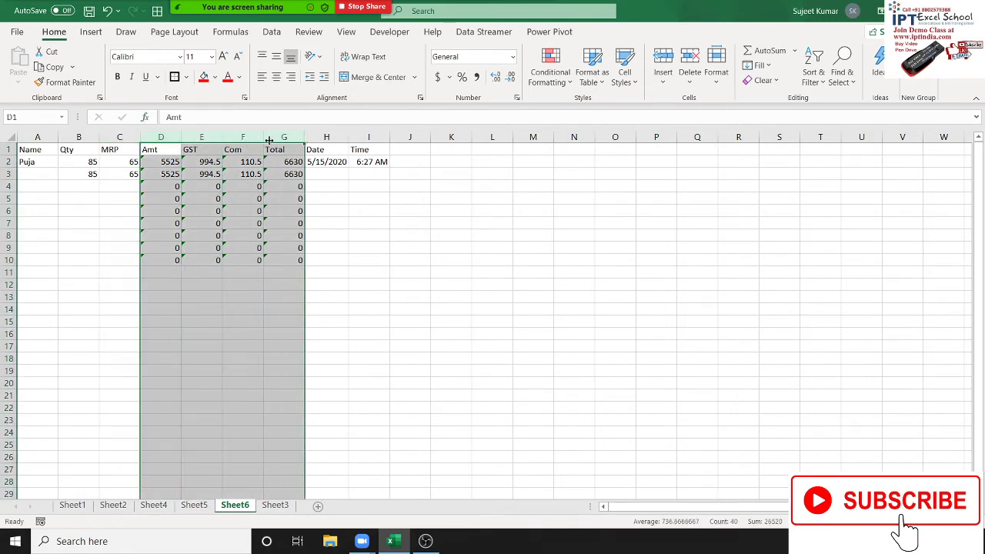
{"action": "right_click", "coordinate": [264, 187]}
{"action": "left_click", "coordinate": [292, 353]}
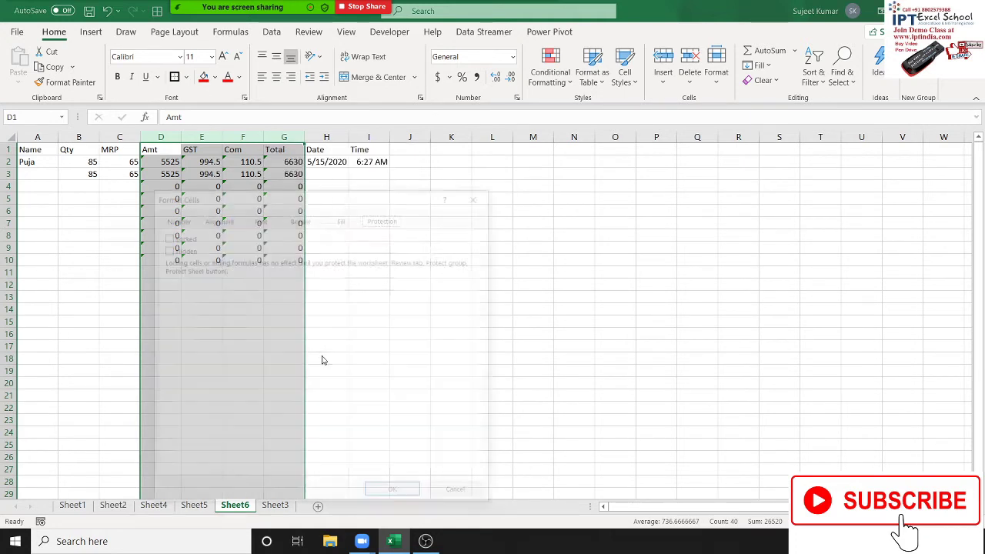
{"action": "left_click", "coordinate": [178, 236]}
{"action": "left_click", "coordinate": [410, 499]}
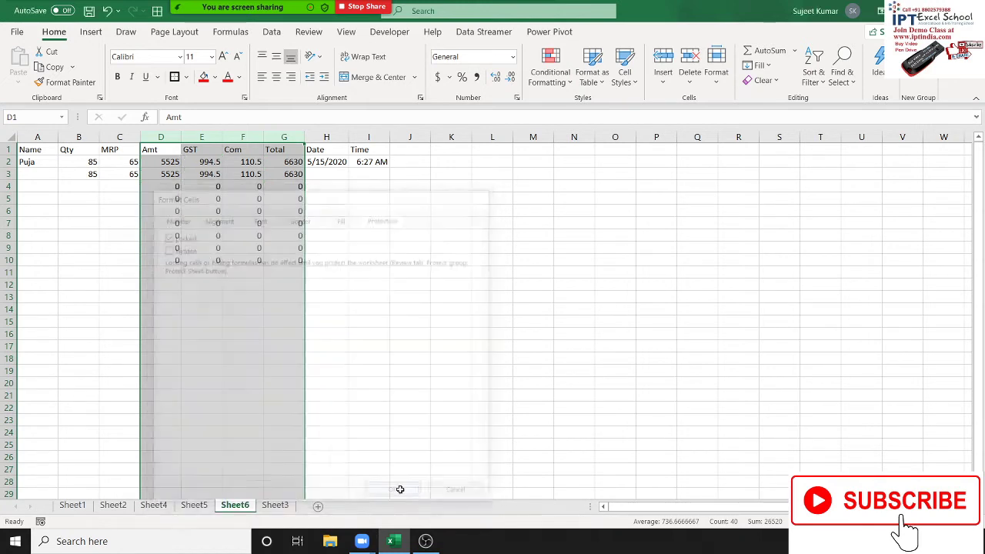
{"action": "left_click", "coordinate": [367, 322]}
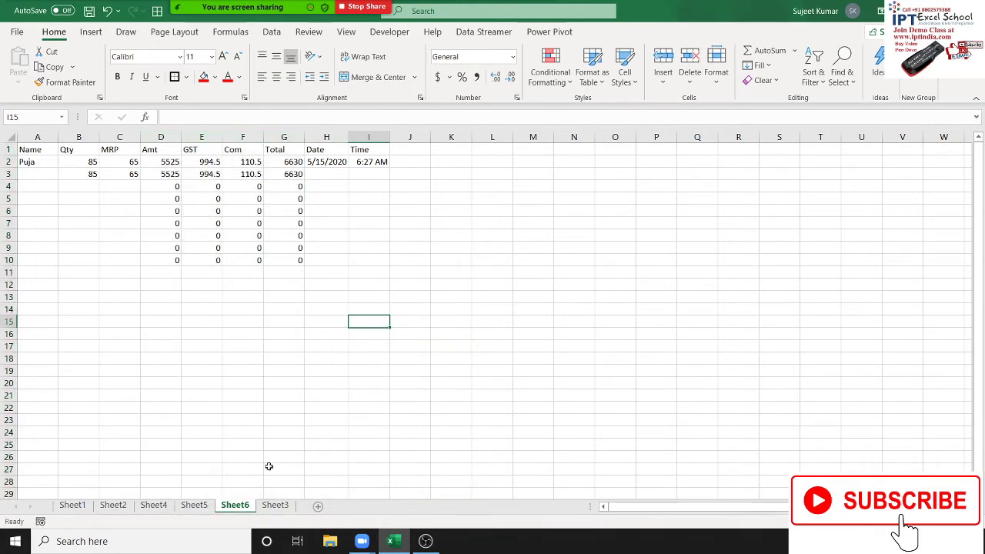
- Protect Sheet6 without a password, with 'Select locked cells' left unticked
{"action": "right_click", "coordinate": [239, 507]}
{"action": "left_click", "coordinate": [267, 424]}
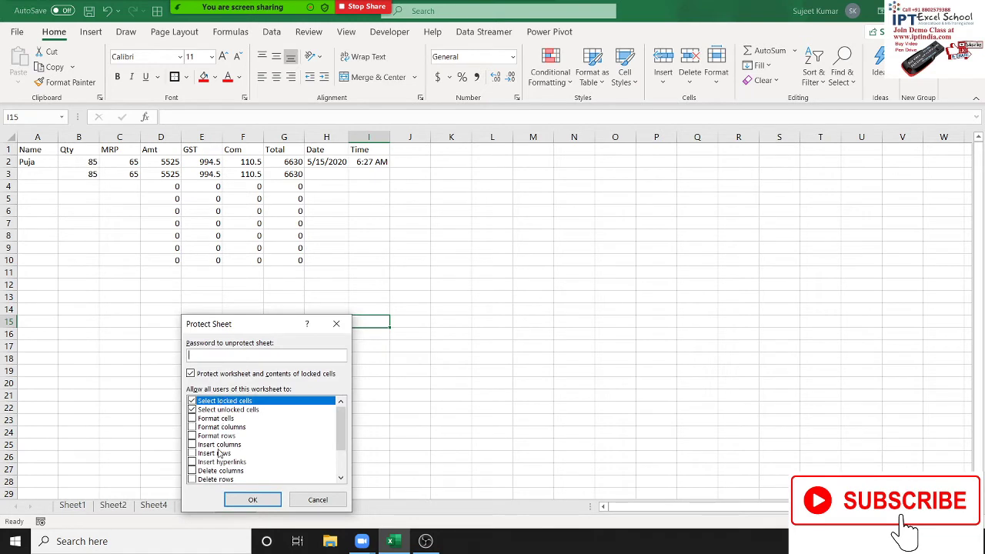
{"action": "left_click", "coordinate": [192, 401]}
{"action": "left_click", "coordinate": [192, 401]}
{"action": "left_click", "coordinate": [191, 401]}
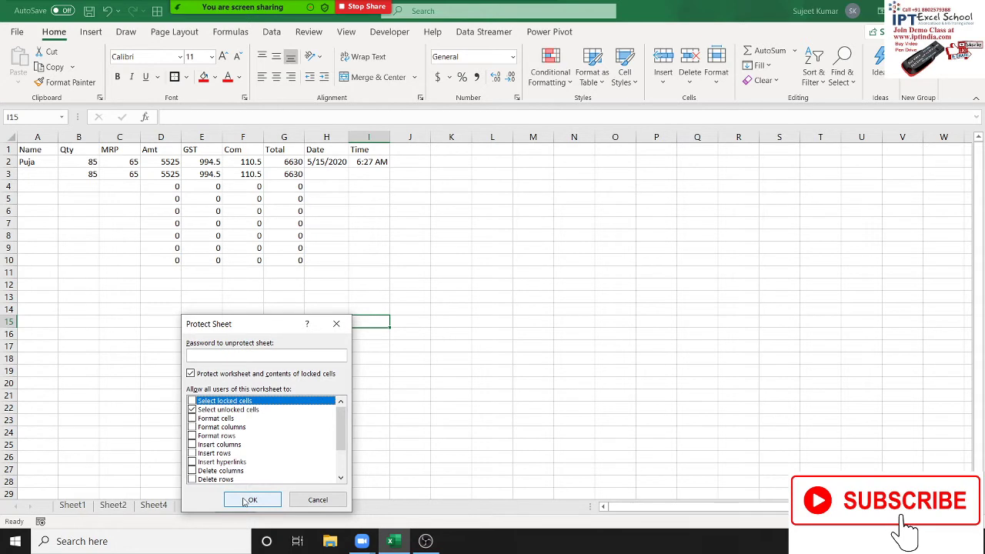
{"action": "left_click", "coordinate": [245, 501]}
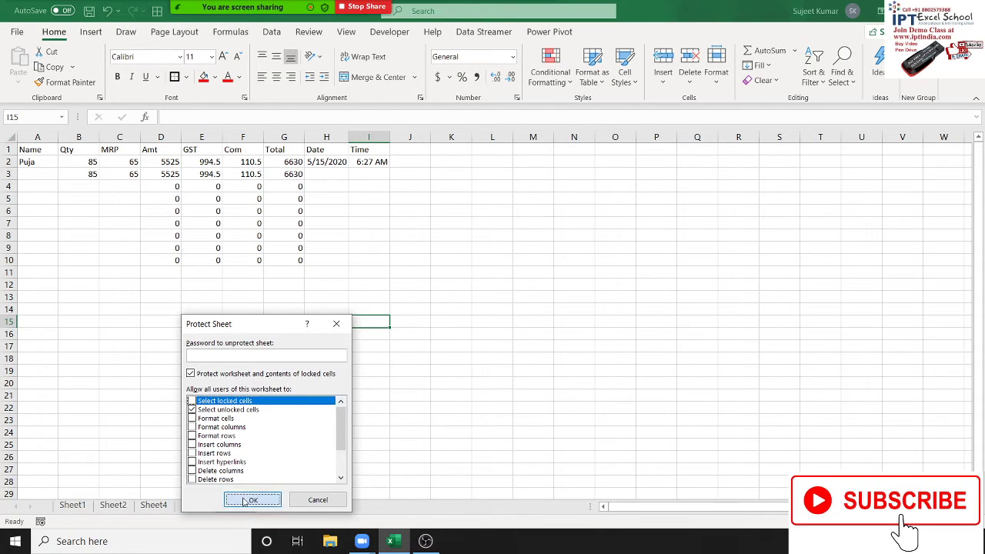
- Enter a new name, Qty 85 and MRP 65 in row 4, with today's date in H4 and I4
{"action": "left_click", "coordinate": [32, 183]}
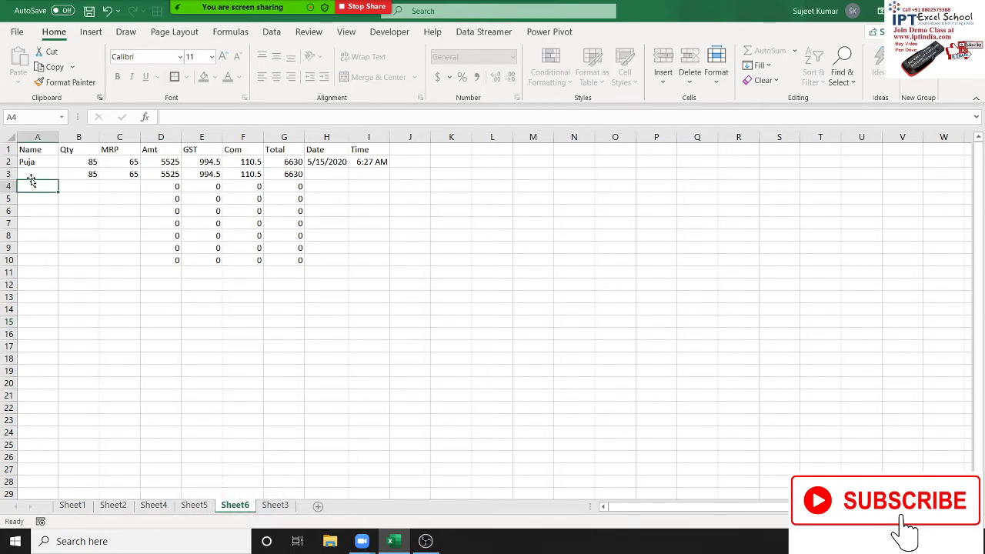
{"action": "type", "text": "inder"}
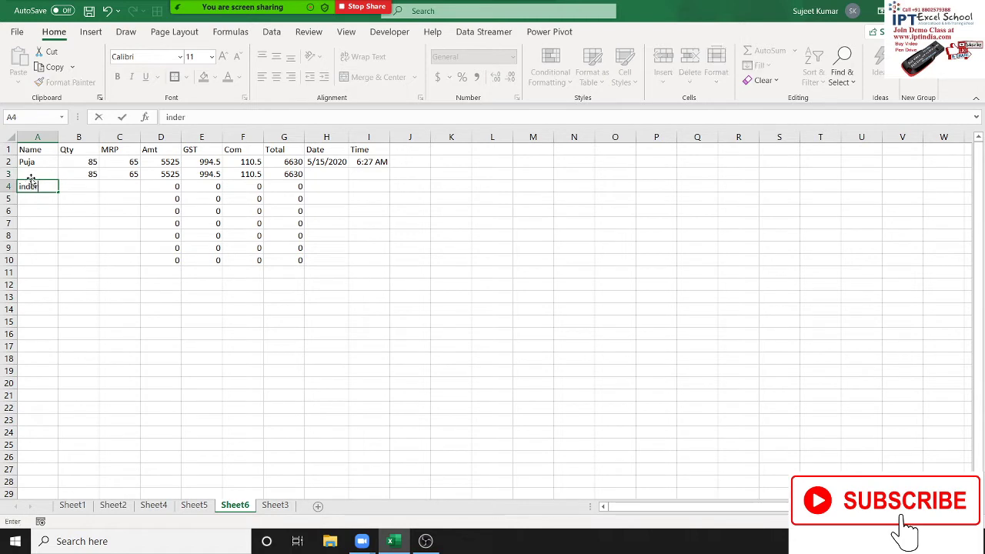
{"action": "key", "text": "Tab"}
{"action": "type", "text": "85"}
{"action": "key", "text": "Tab"}
{"action": "type", "text": "65"}
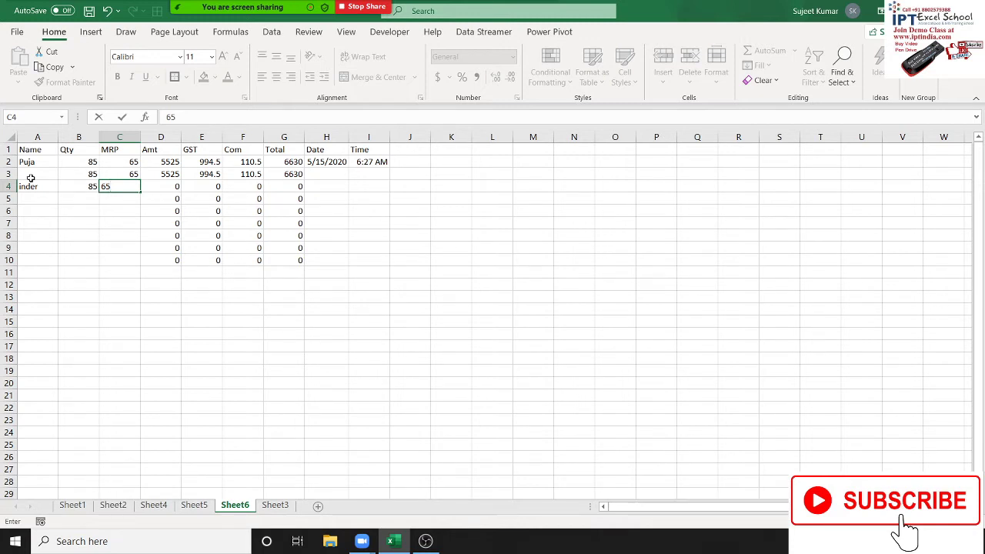
{"action": "key", "text": "Tab"}
{"action": "key", "text": "Tab"}
{"action": "key", "text": "Tab"}
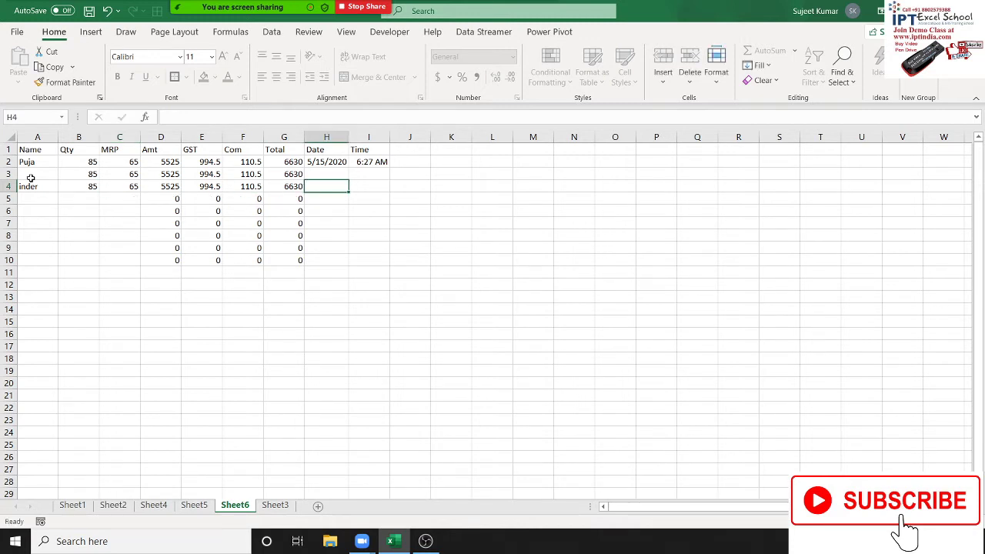
{"action": "key", "text": "Tab"}
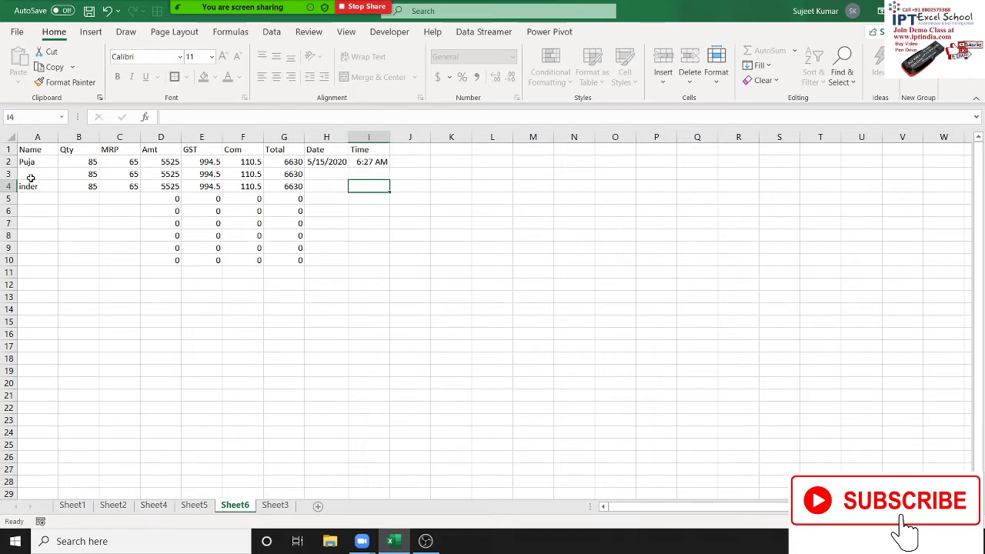
{"action": "key", "text": "Left"}
{"action": "key", "text": "Left"}
{"action": "key", "text": "Left"}
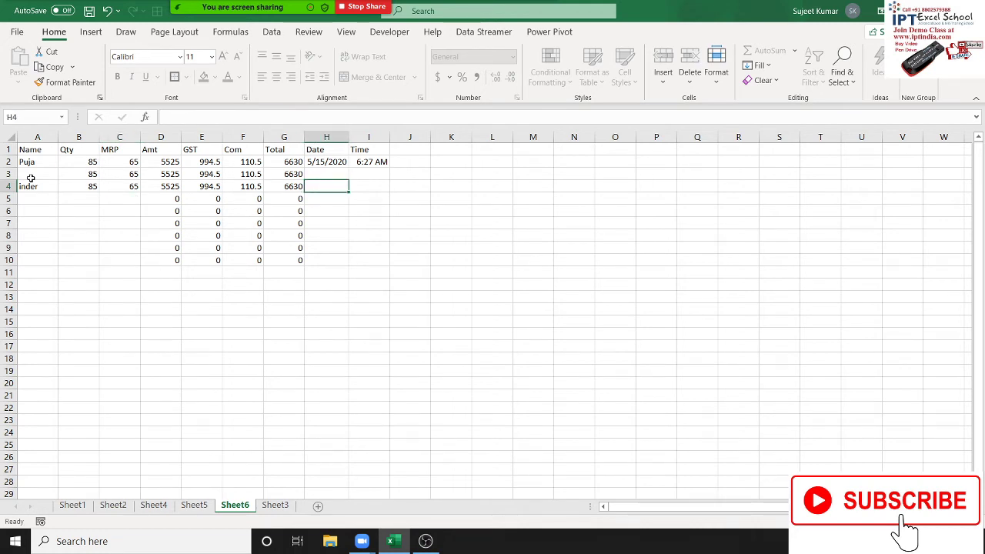
{"action": "key", "text": "ctrl+semicolon"}
{"action": "key", "text": "Tab"}
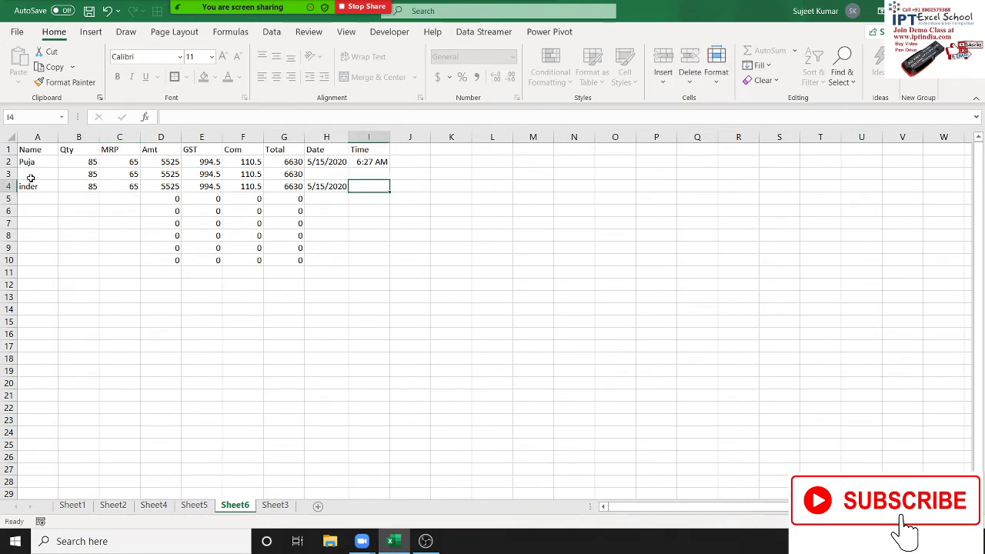
{"action": "key", "text": "ctrl+semicolon"}
{"action": "key", "text": "Return"}
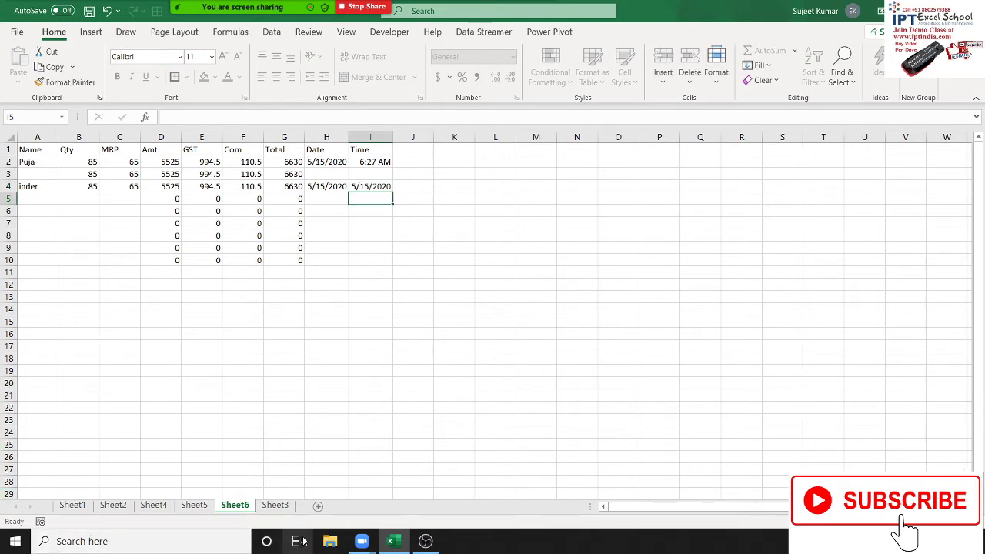
- Add Sheet7 and enter the labels Name in C7, Roll in D11 and Marks in E13
{"action": "left_click", "coordinate": [317, 506]}
{"action": "left_click", "coordinate": [101, 224]}
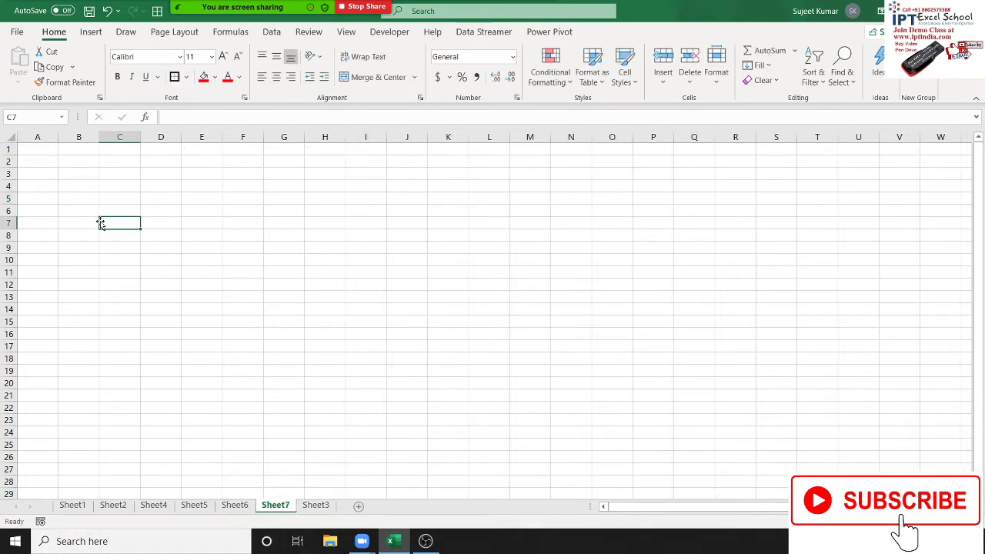
{"action": "type", "text": "Name"}
{"action": "key", "text": "Return"}
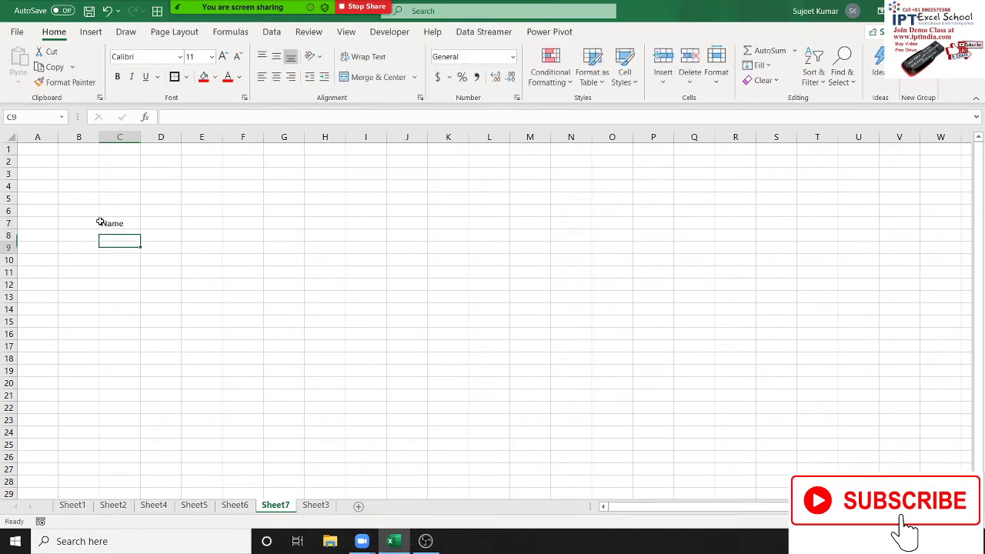
{"action": "key", "text": "Down"}
{"action": "key", "text": "Down"}
{"action": "key", "text": "Down"}
{"action": "key", "text": "Right"}
{"action": "type", "text": "R"}
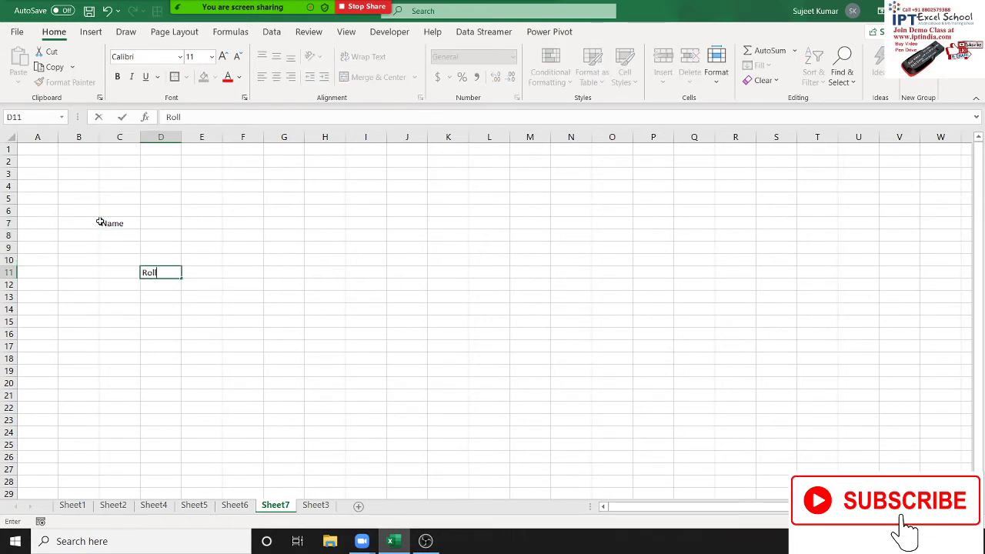
{"action": "key", "text": "Left"}
{"action": "key", "text": "Down"}
{"action": "key", "text": "Down"}
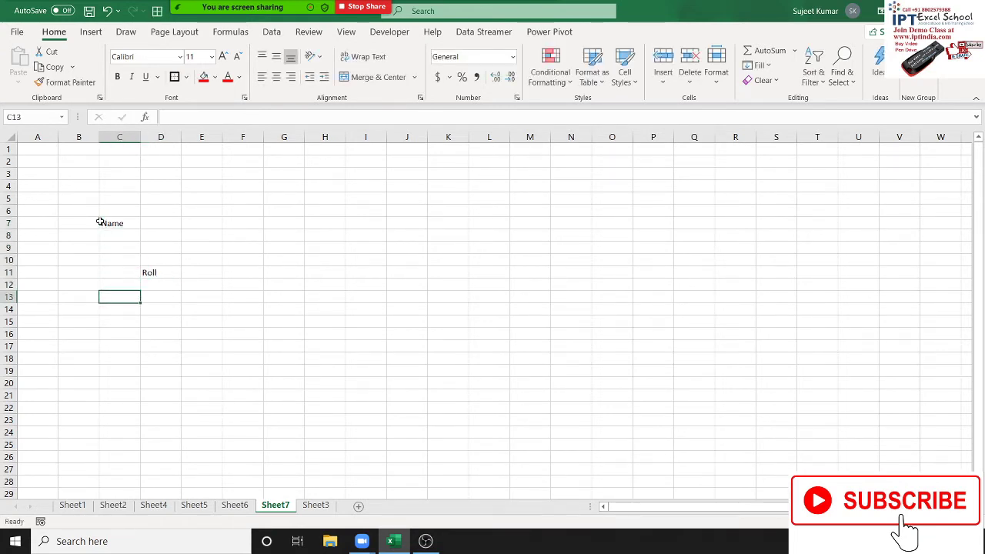
{"action": "key", "text": "Right"}
{"action": "key", "text": "Right"}
{"action": "type", "text": "Mar"}
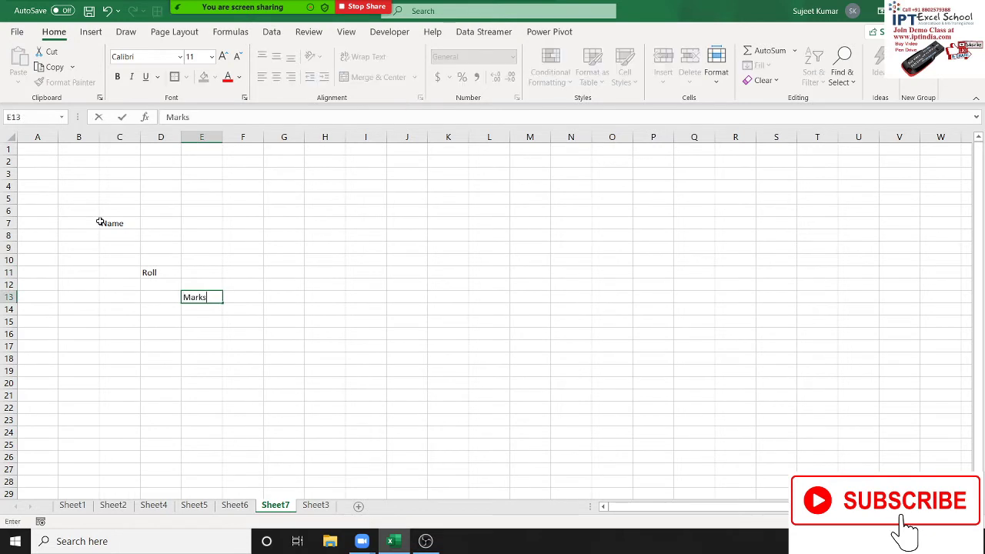
{"action": "key", "text": "Return"}
- Fill the input cells D7, E11 and F13 red, then reselect the three red cells
{"action": "left_click", "coordinate": [146, 225]}
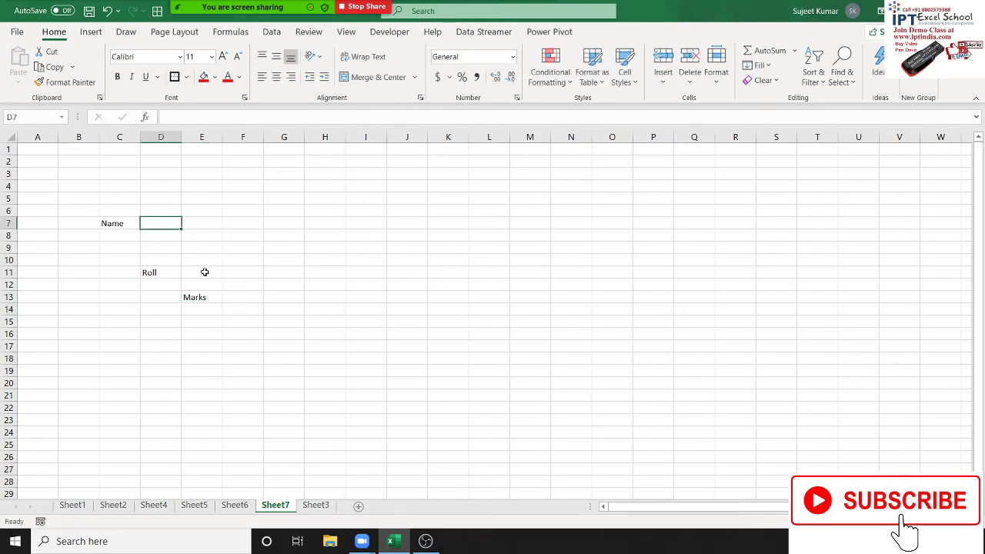
{"action": "left_click", "coordinate": [205, 272], "text": "ctrl"}
{"action": "left_click", "coordinate": [235, 296], "text": "ctrl"}
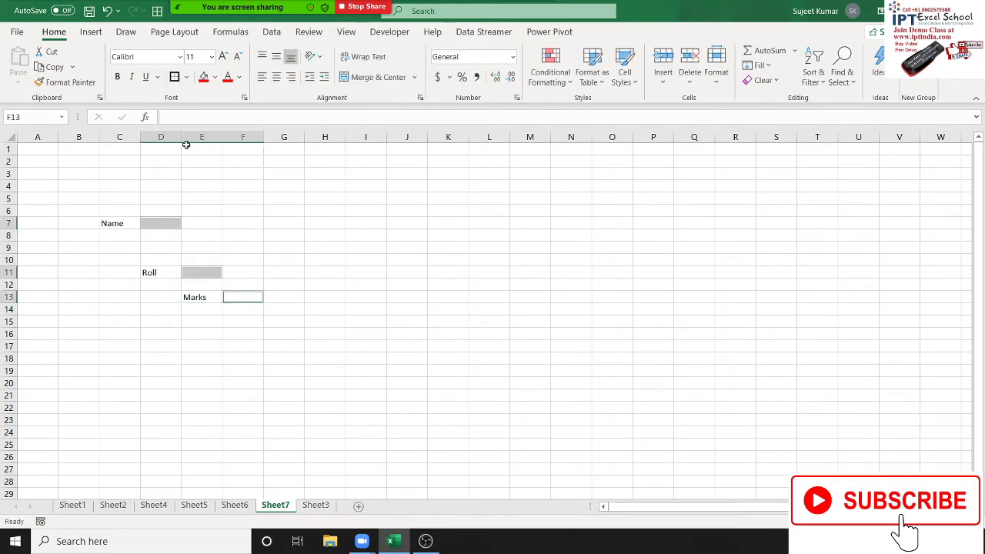
{"action": "left_click", "coordinate": [204, 77]}
{"action": "left_click", "coordinate": [161, 221]}
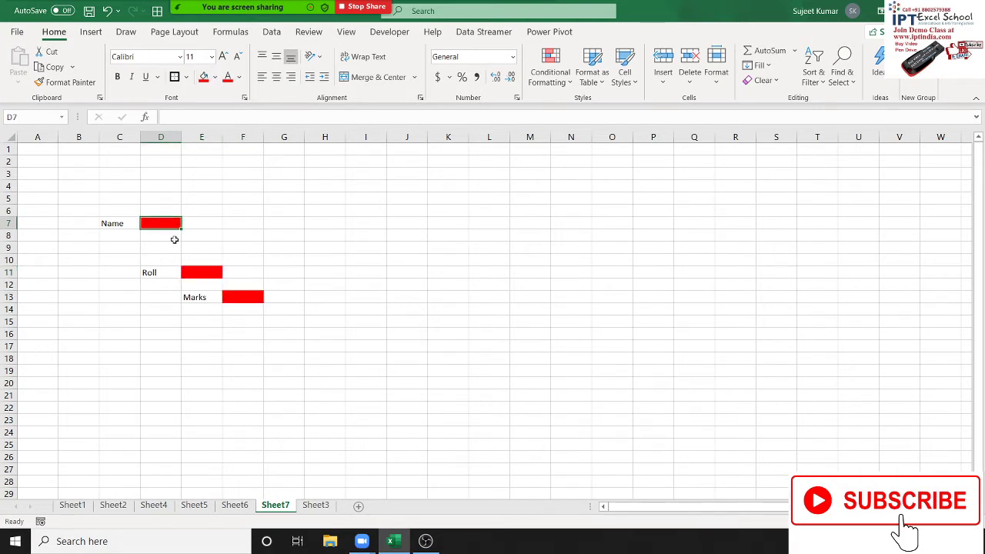
{"action": "left_click", "coordinate": [175, 240]}
{"action": "left_click", "coordinate": [185, 271]}
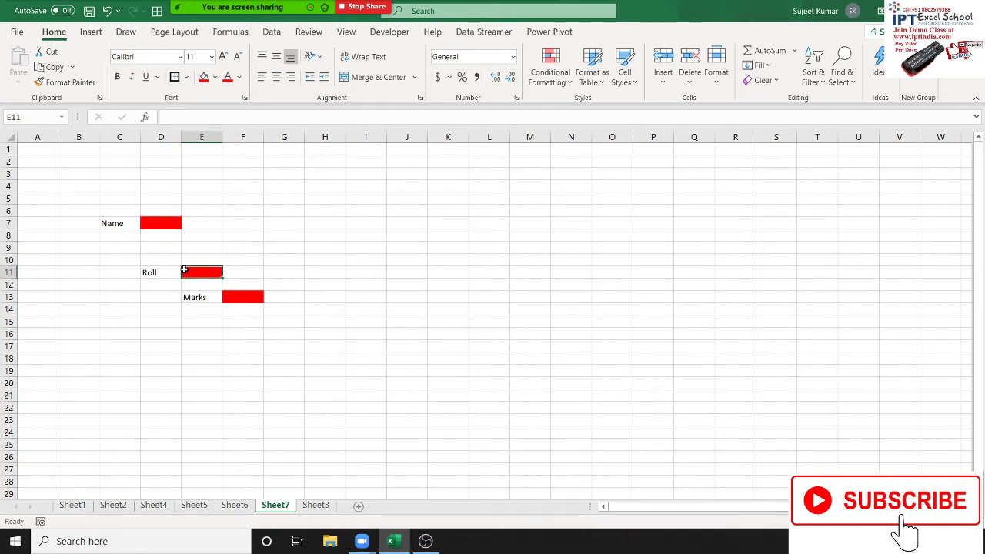
{"action": "left_click", "coordinate": [252, 297]}
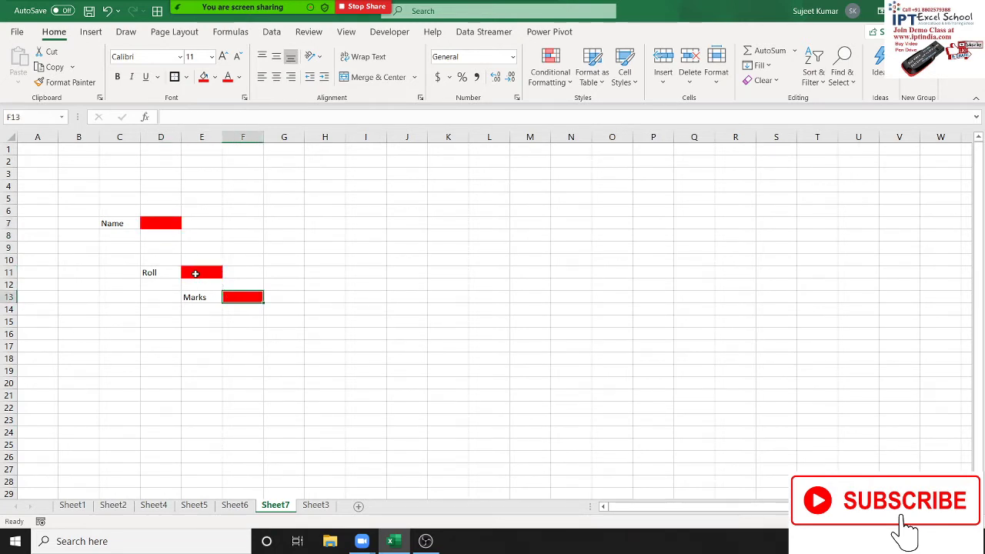
{"action": "left_click", "coordinate": [192, 272]}
{"action": "left_click", "coordinate": [166, 224]}
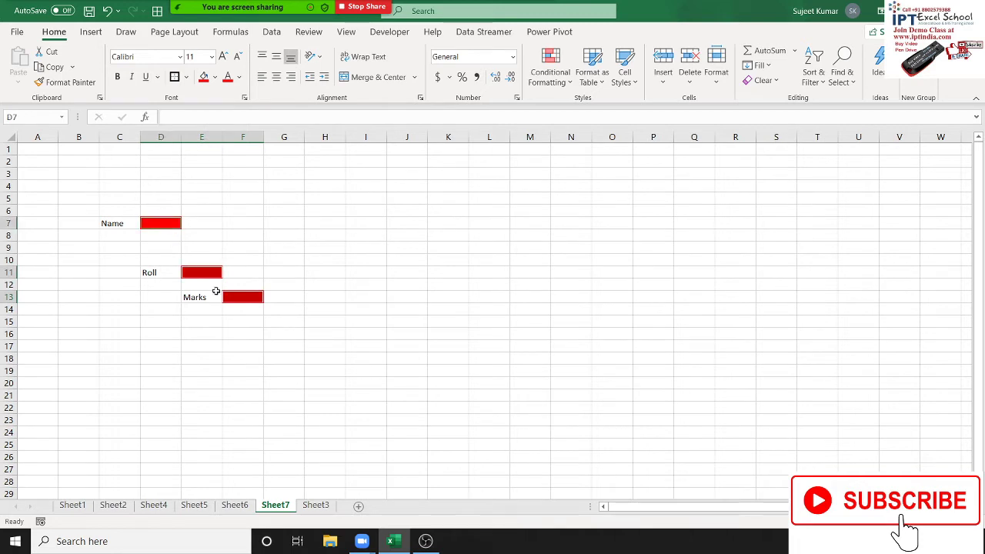
- Unlock the red input cells through Format Cells protection settings
{"action": "right_click", "coordinate": [214, 275]}
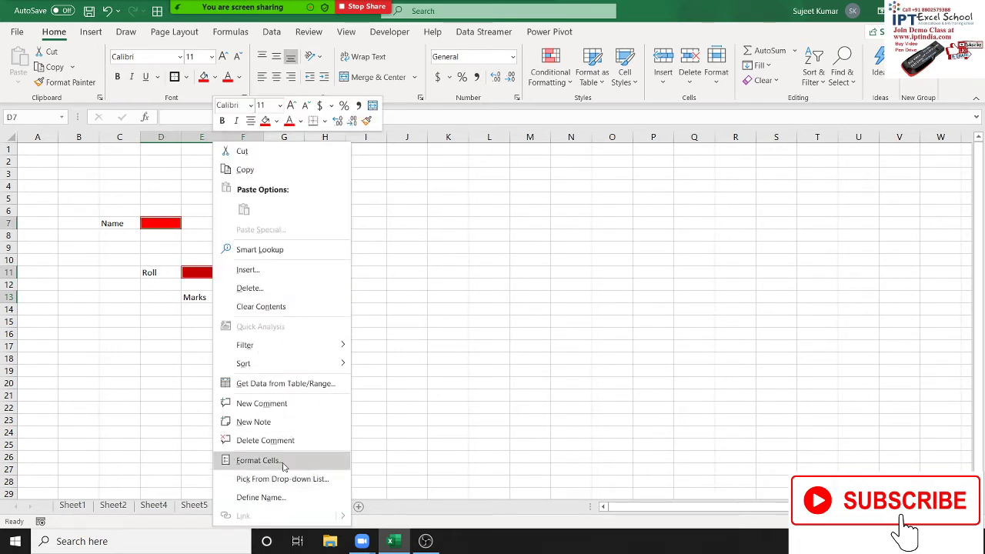
{"action": "left_click", "coordinate": [260, 460]}
{"action": "left_click", "coordinate": [132, 254]}
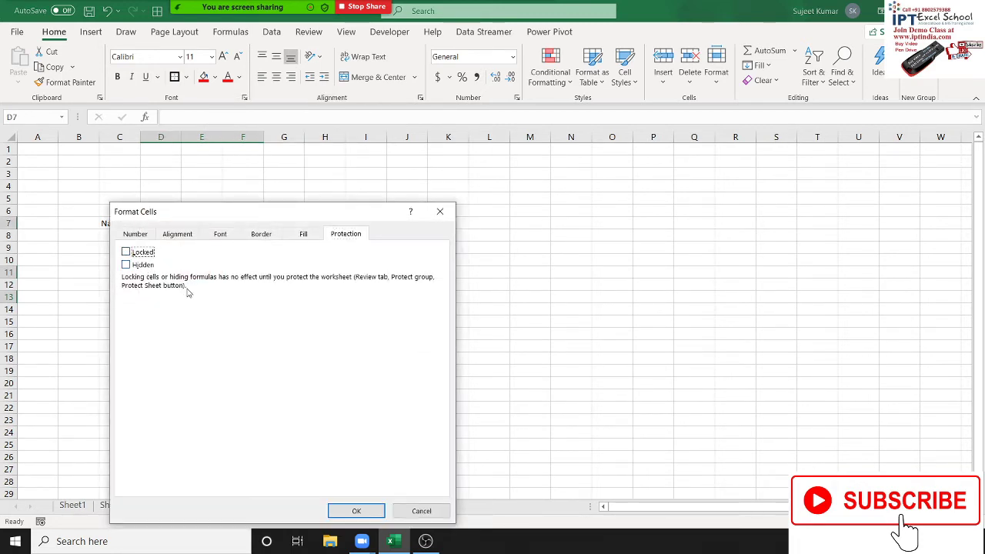
{"action": "left_click_drag", "start_coordinate": [256, 213], "coordinate": [536, 150]}
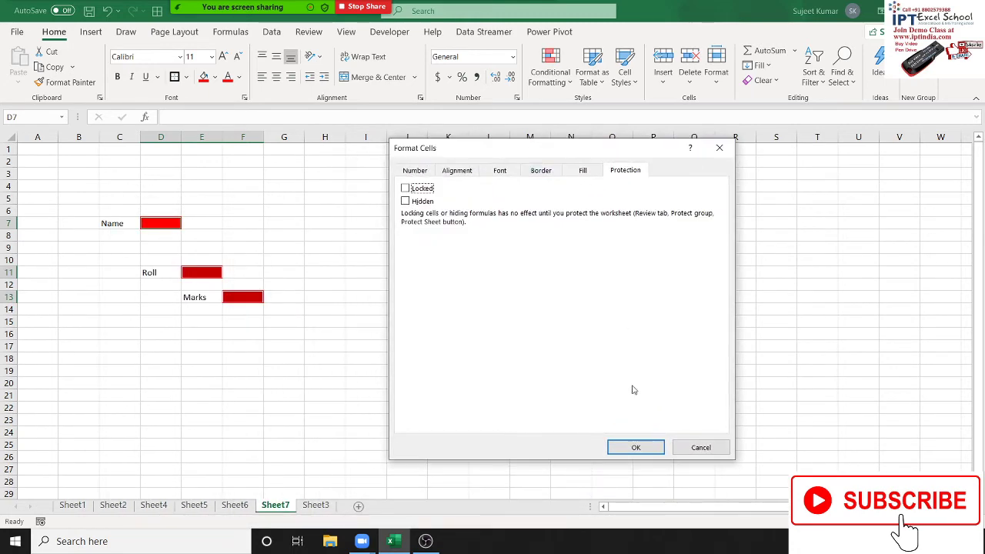
{"action": "left_click", "coordinate": [649, 448]}
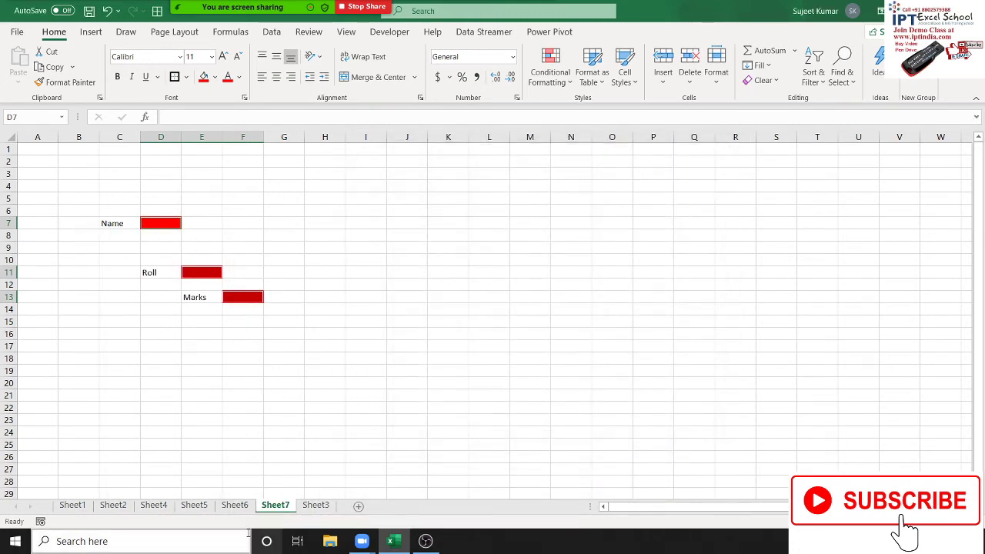
- Protect Sheet7 with 'Select locked cells' unchecked so only unlocked cells are selectable
{"action": "right_click", "coordinate": [280, 510]}
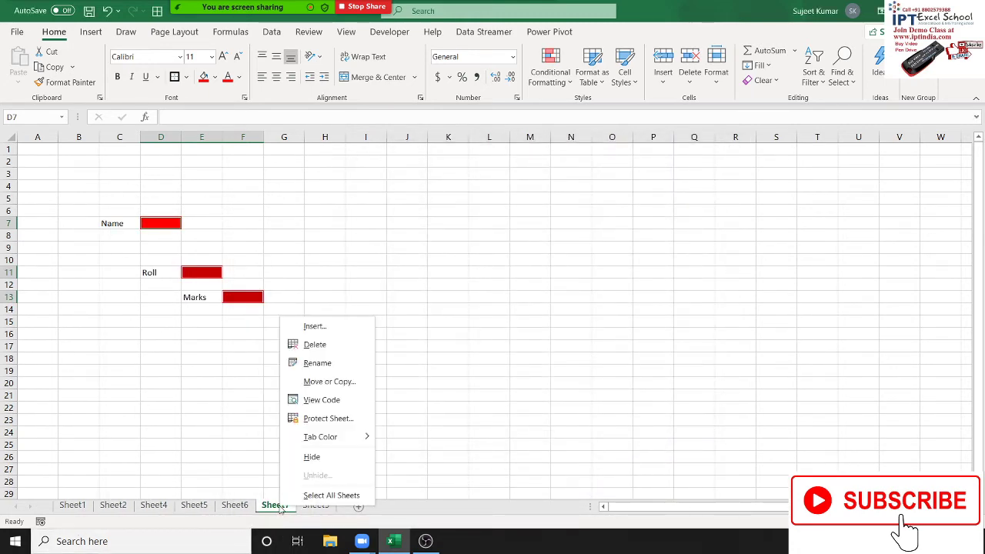
{"action": "left_click", "coordinate": [316, 419]}
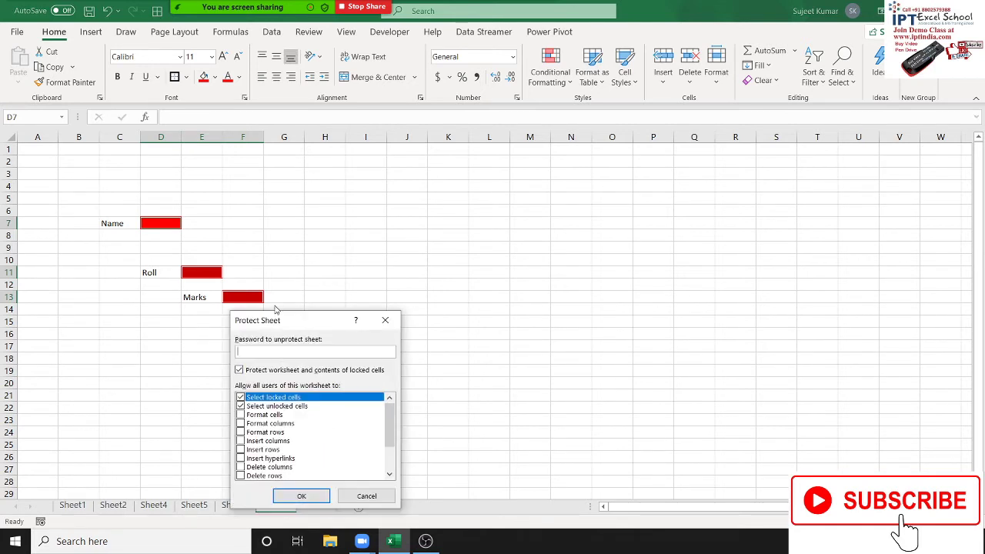
{"action": "mouse_move", "coordinate": [275, 311]}
{"action": "left_mouse_down"}
{"action": "mouse_move", "coordinate": [376, 307]}
{"action": "mouse_move", "coordinate": [505, 266]}
{"action": "left_mouse_up"}
{"action": "left_click", "coordinate": [470, 353]}
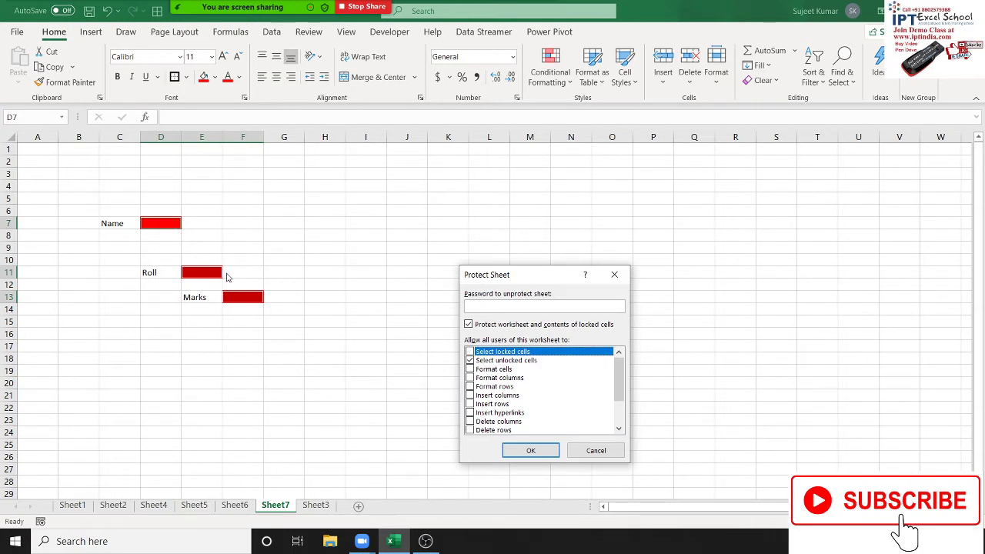
{"action": "left_click", "coordinate": [542, 454]}
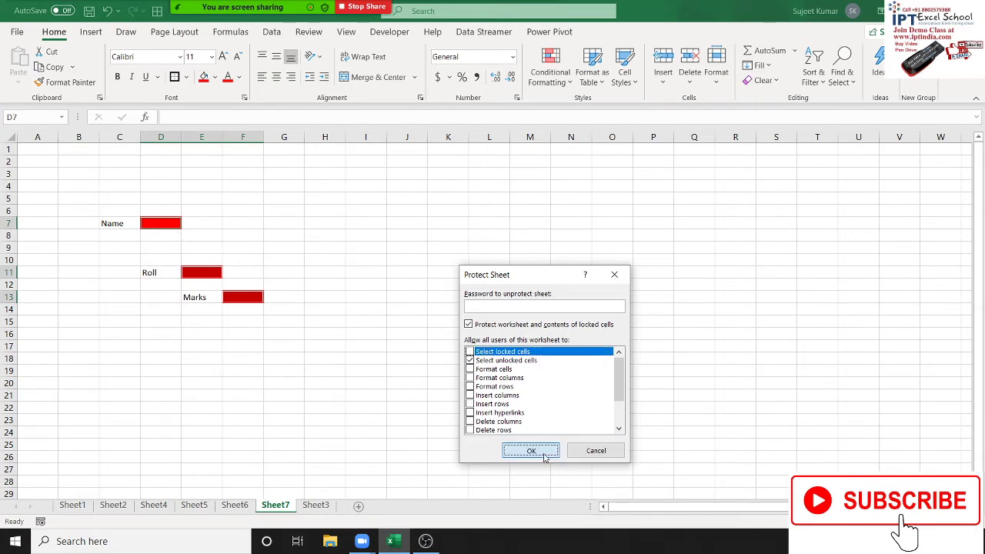
{"action": "key", "text": "Tab"}
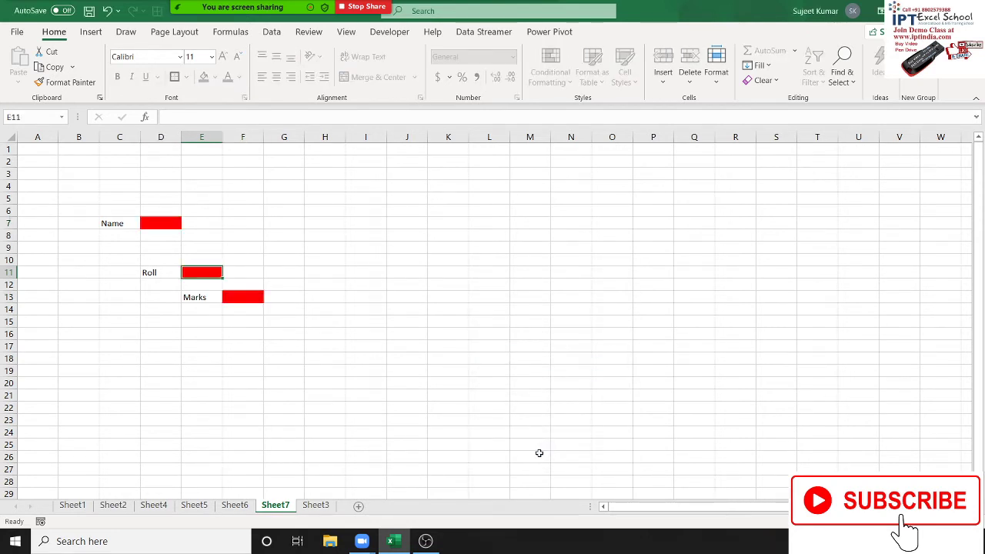
{"action": "key", "text": "Tab"}
{"action": "key", "text": "Tab"}
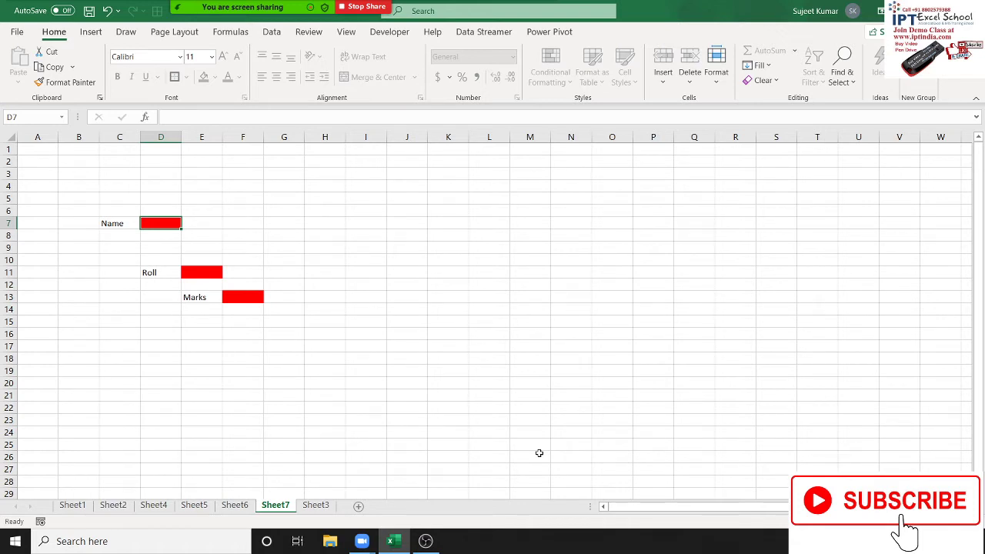
{"action": "key", "text": "Tab"}
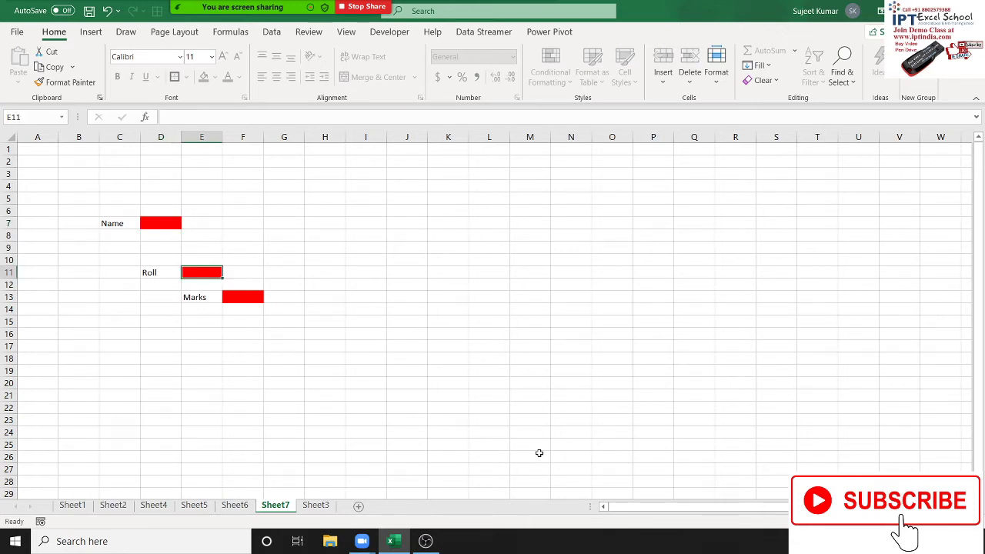
{"action": "type", "text": "6"}
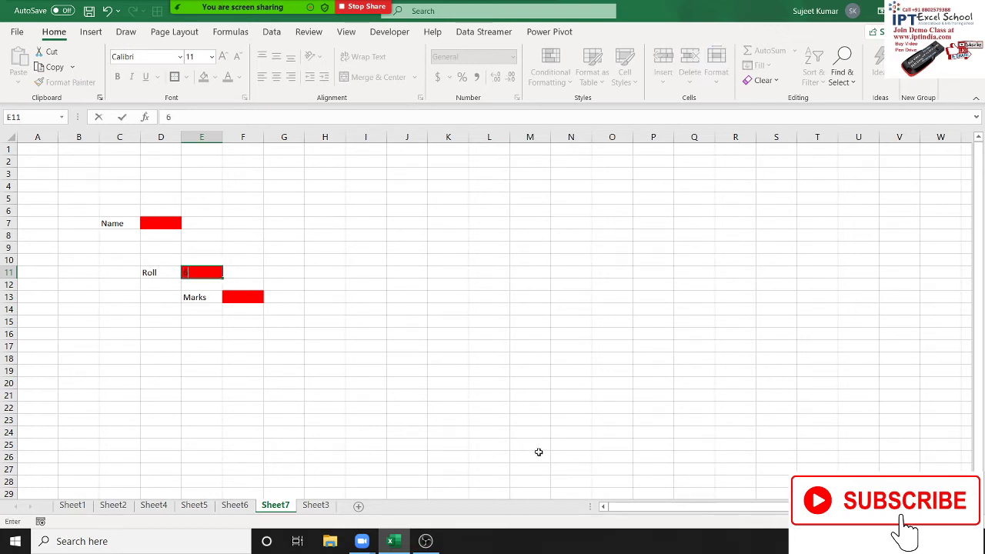
{"action": "key", "text": "Escape"}
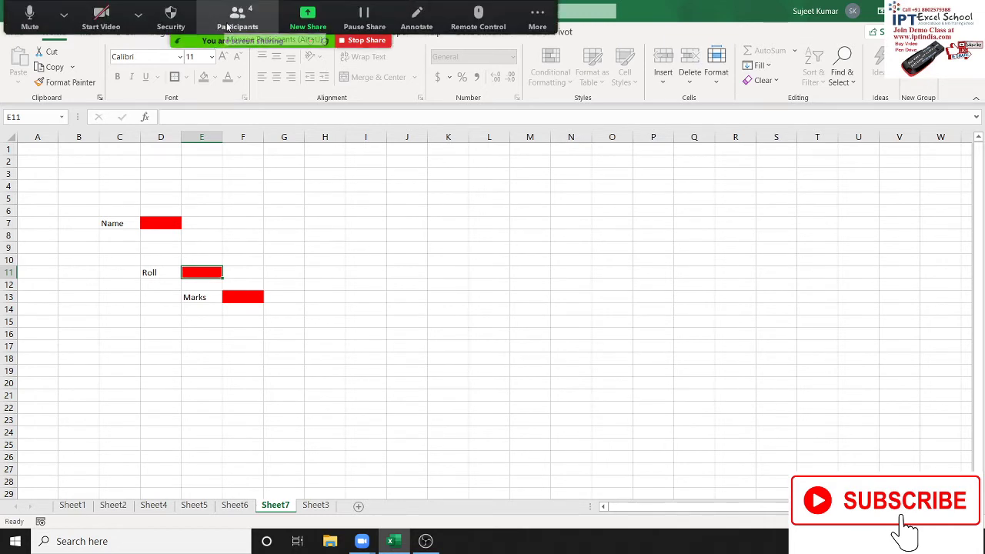
{"action": "left_click", "coordinate": [233, 18]}
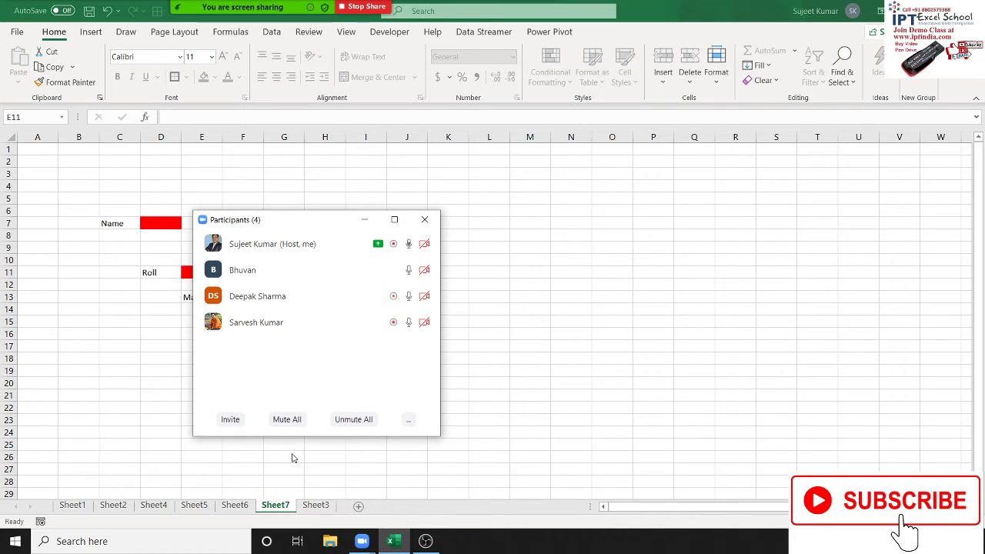
{"action": "left_click", "coordinate": [424, 220]}
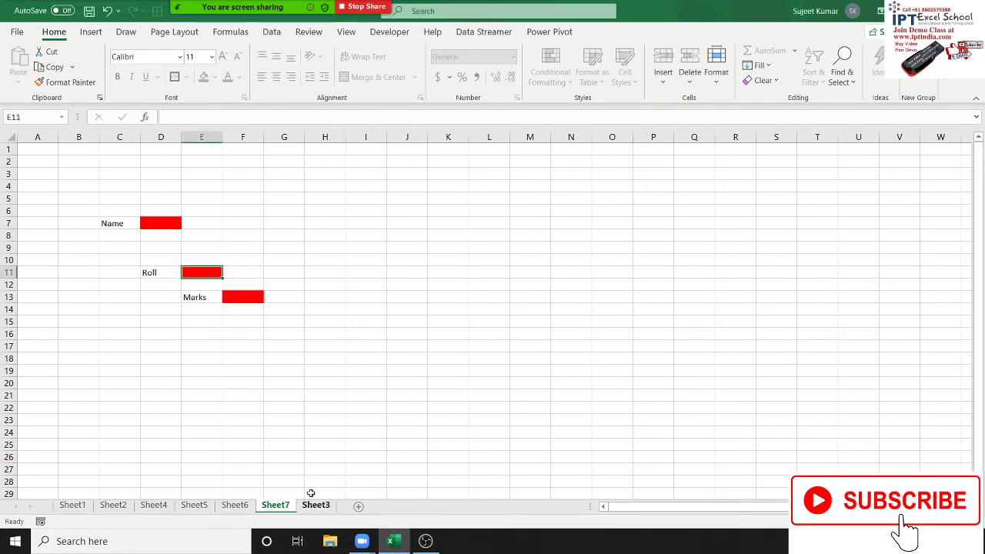
- Add Sheet8 with 85, 69, 52, 65 in A1:D1 and an AutoSum total of 271 in E1
{"action": "left_click", "coordinate": [358, 506]}
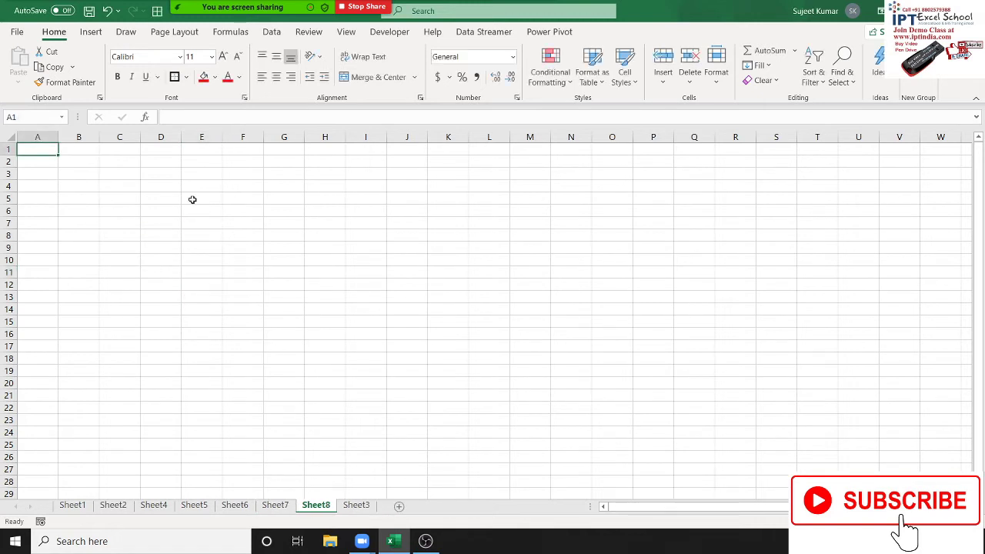
{"action": "type", "text": "85"}
{"action": "key", "text": "Tab"}
{"action": "type", "text": "69"}
{"action": "key", "text": "Tab"}
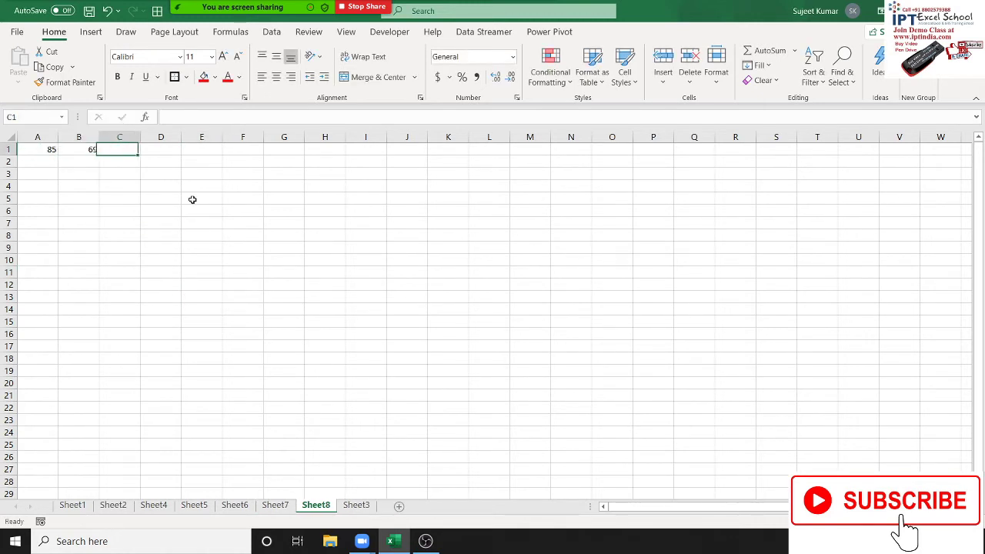
{"action": "type", "text": "52"}
{"action": "key", "text": "Tab"}
{"action": "type", "text": "65"}
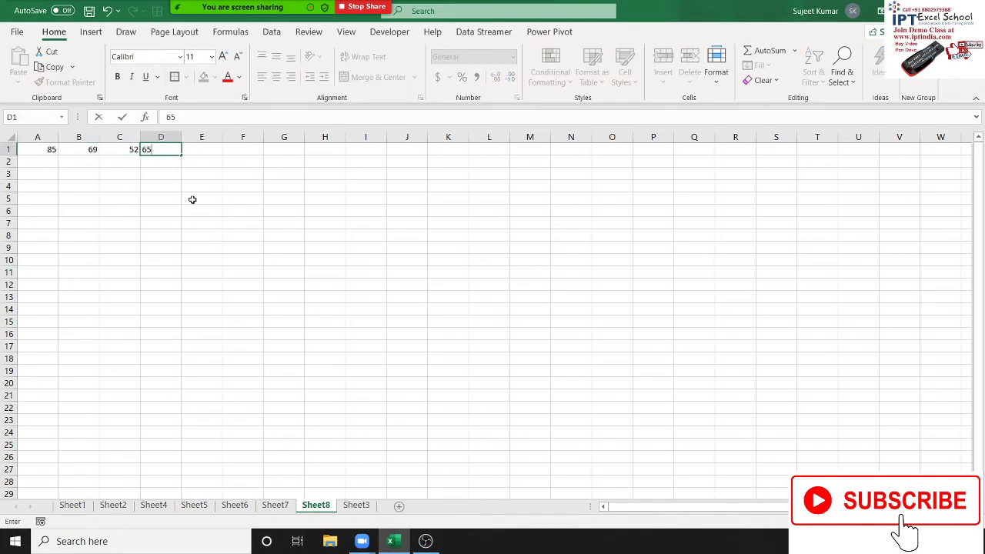
{"action": "key", "text": "Tab"}
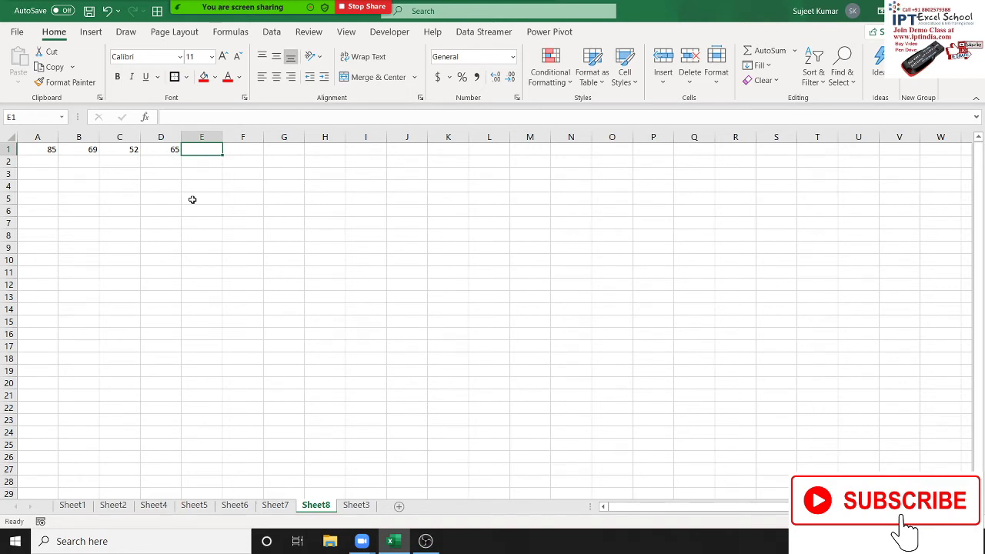
{"action": "key", "text": "alt+equal"}
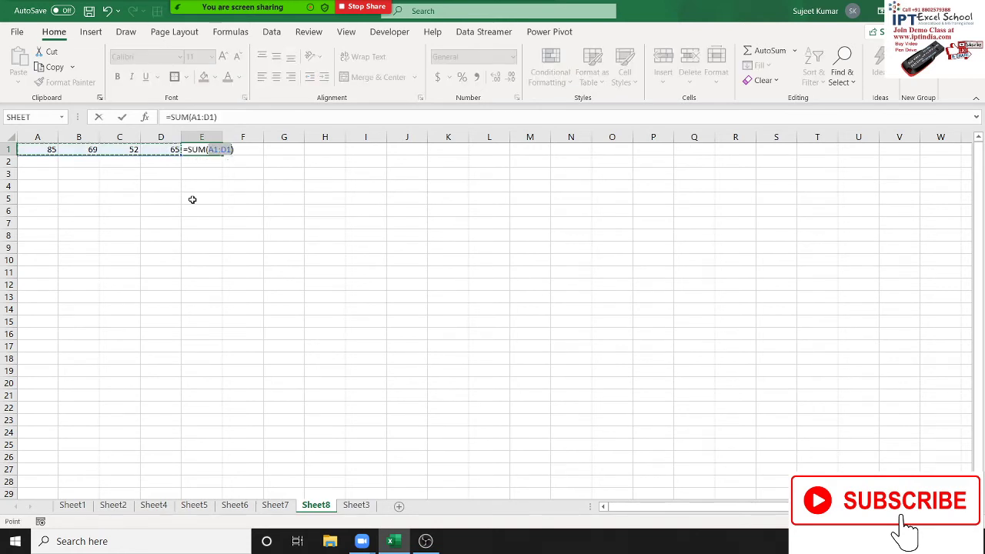
{"action": "key", "text": "Return"}
{"action": "key", "text": "ctrl+Home"}
- Mark E1 as Hidden in its Format Cells protection settings
{"action": "left_click", "coordinate": [207, 149]}
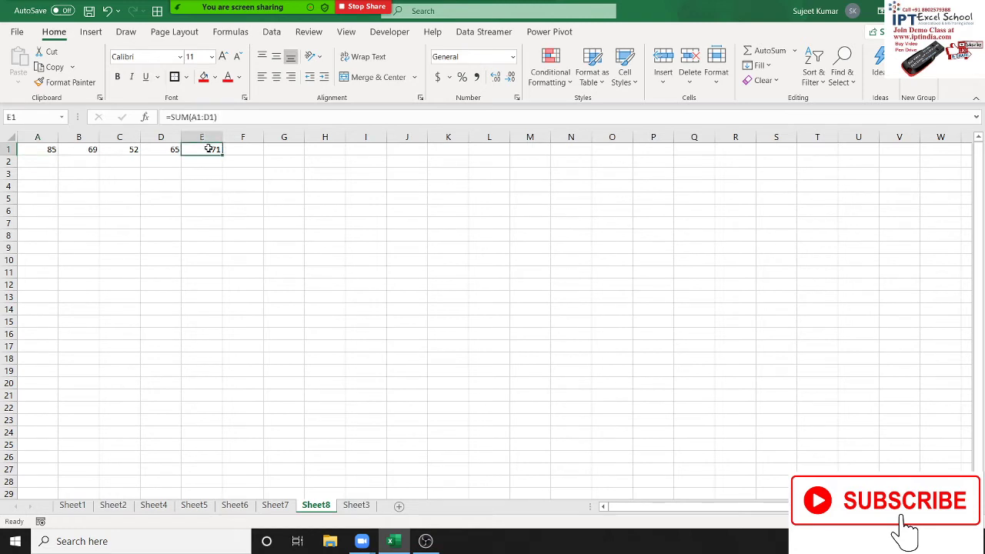
{"action": "right_click", "coordinate": [208, 149]}
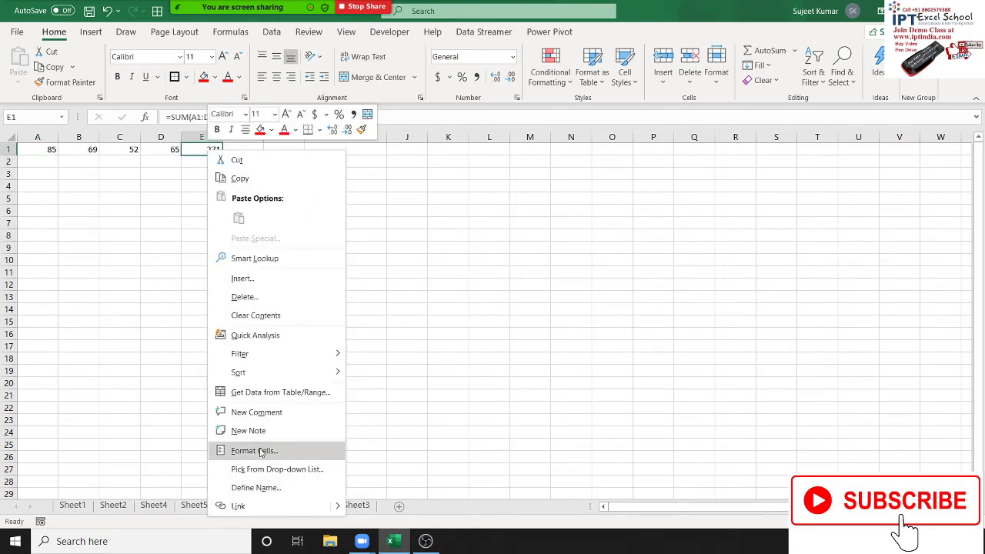
{"action": "left_click", "coordinate": [260, 452]}
{"action": "left_click", "coordinate": [104, 264]}
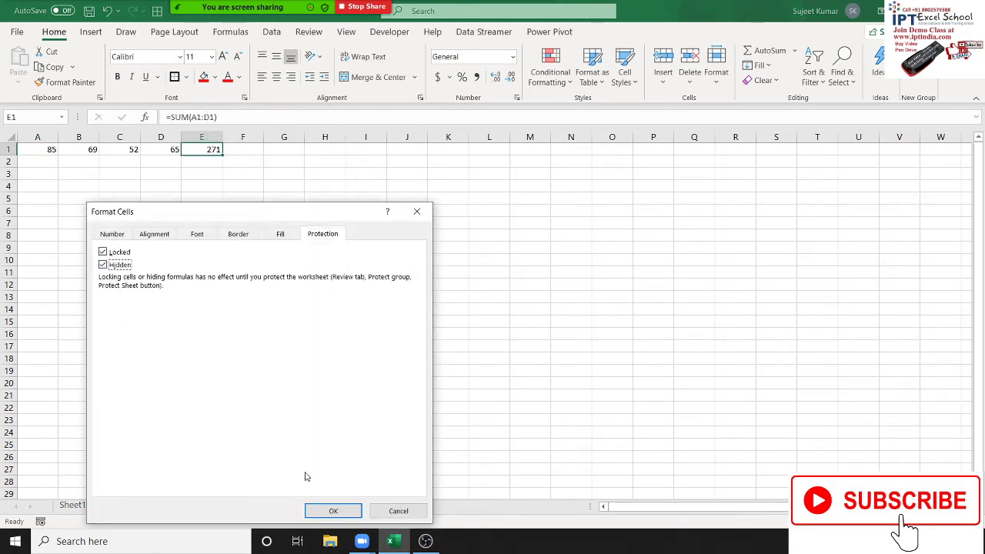
{"action": "left_click", "coordinate": [333, 511]}
- Protect Sheet8 with default settings and check E1's formula is hidden
{"action": "right_click", "coordinate": [326, 508]}
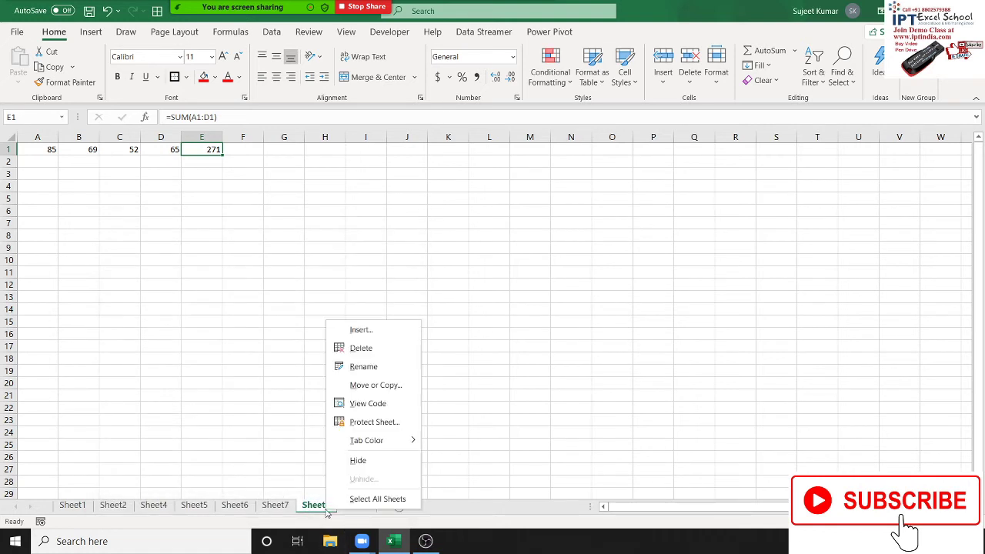
{"action": "left_click", "coordinate": [356, 421]}
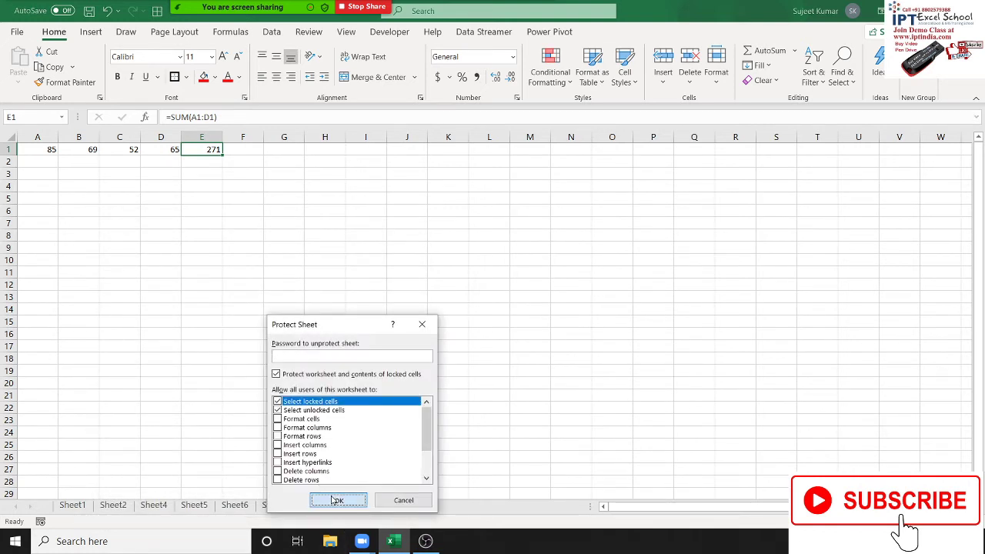
{"action": "left_click", "coordinate": [336, 501]}
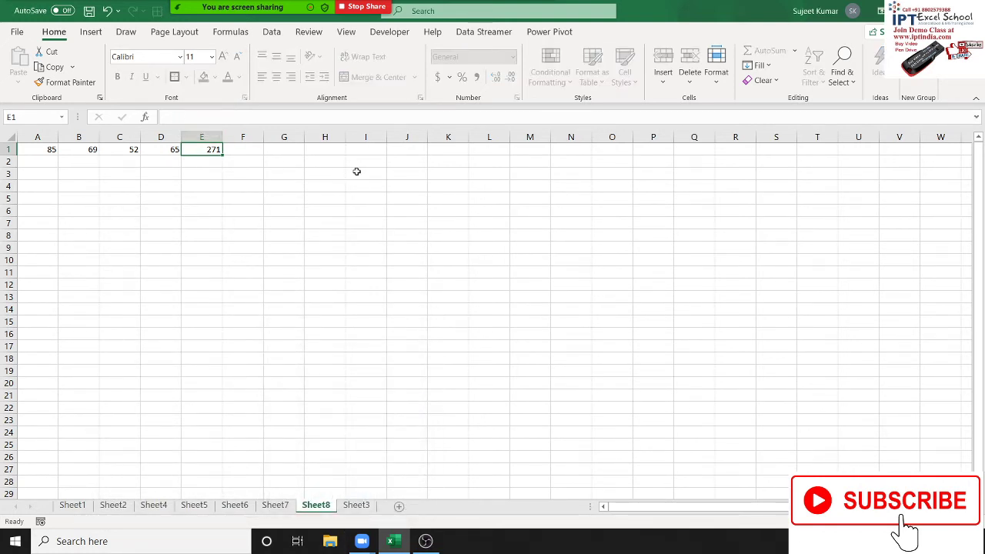
{"action": "key", "text": "Down"}
{"action": "key", "text": "Left"}
{"action": "key", "text": "Left"}
{"action": "key", "text": "Up"}
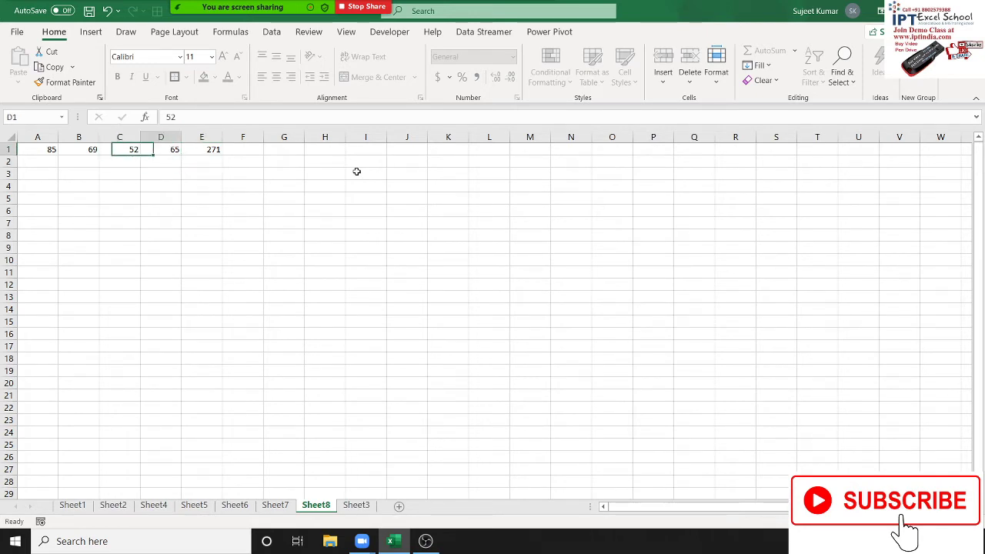
{"action": "key", "text": "Right"}
{"action": "key", "text": "Right"}
- Paste E1's total into A1 of a new Sheet9, then clear the pasted 271
{"action": "key", "text": "ctrl+c"}
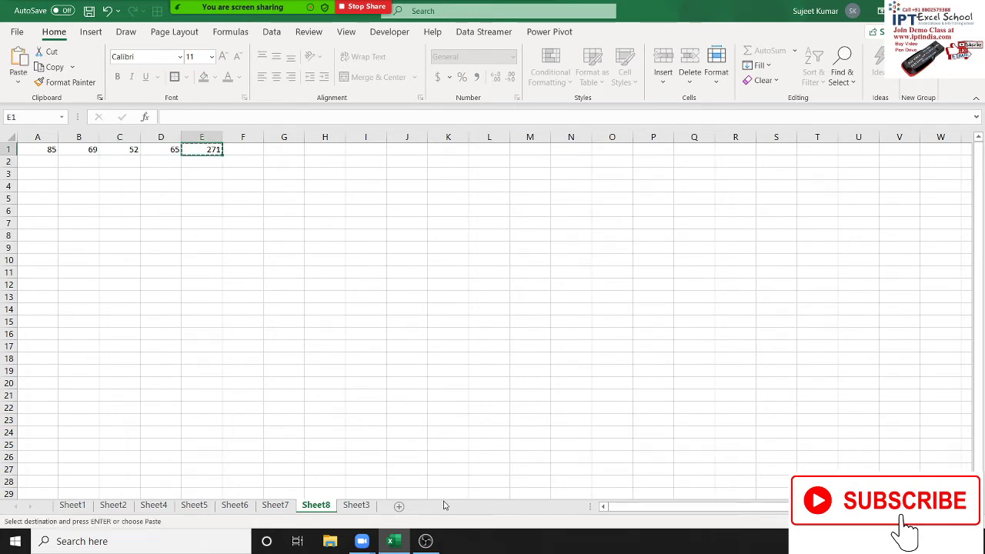
{"action": "left_click", "coordinate": [399, 506]}
{"action": "key", "text": "ctrl+v"}
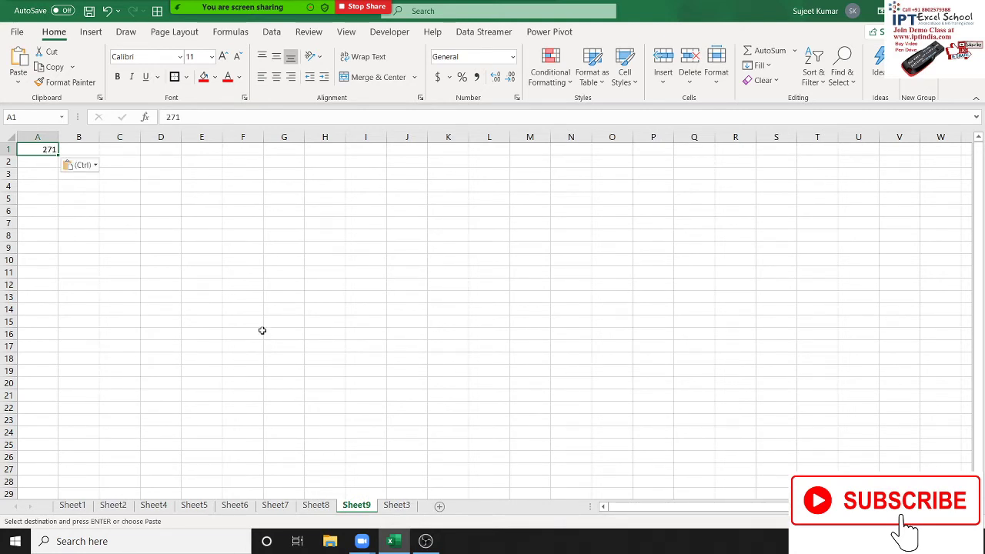
{"action": "left_click", "coordinate": [315, 506]}
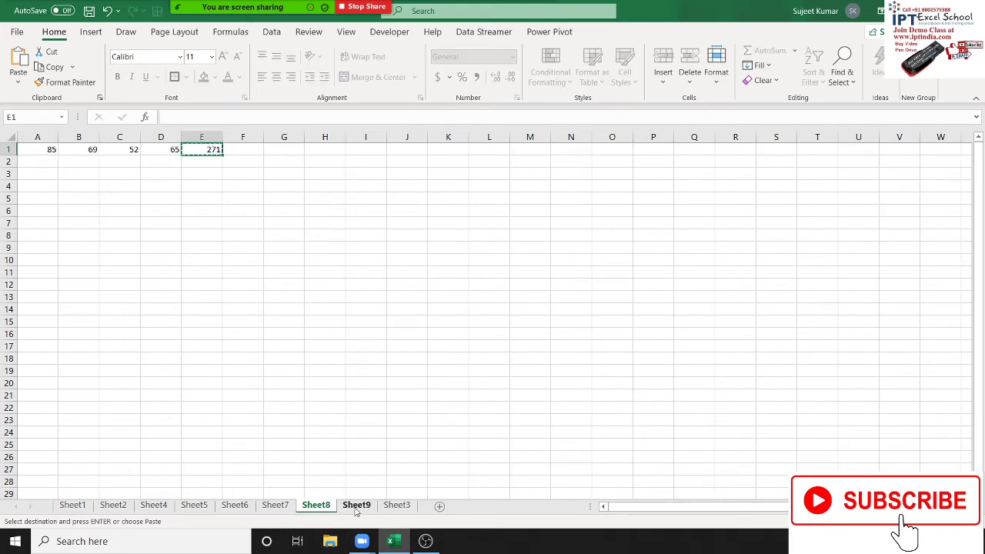
{"action": "left_click", "coordinate": [408, 507]}
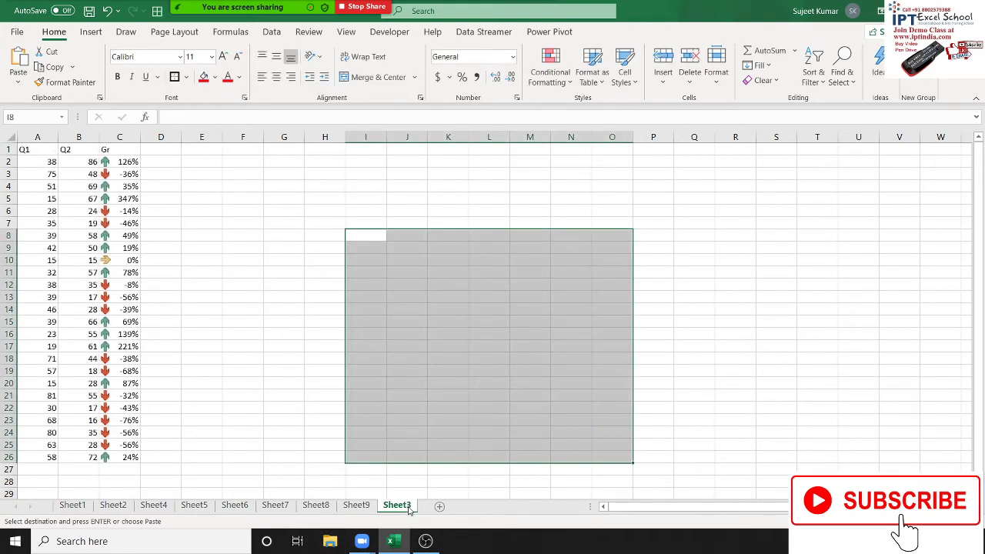
{"action": "left_click", "coordinate": [356, 506]}
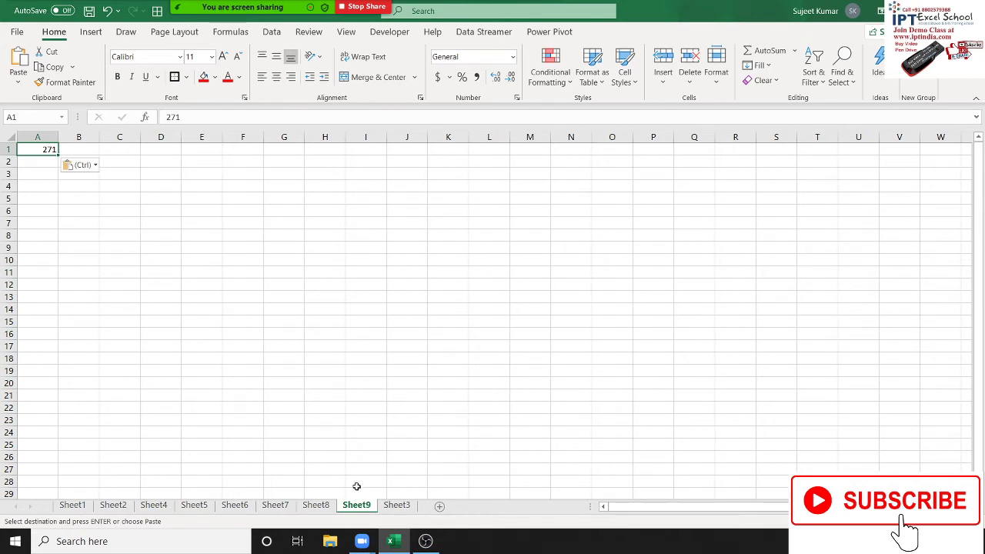
{"action": "key", "text": "Delete"}
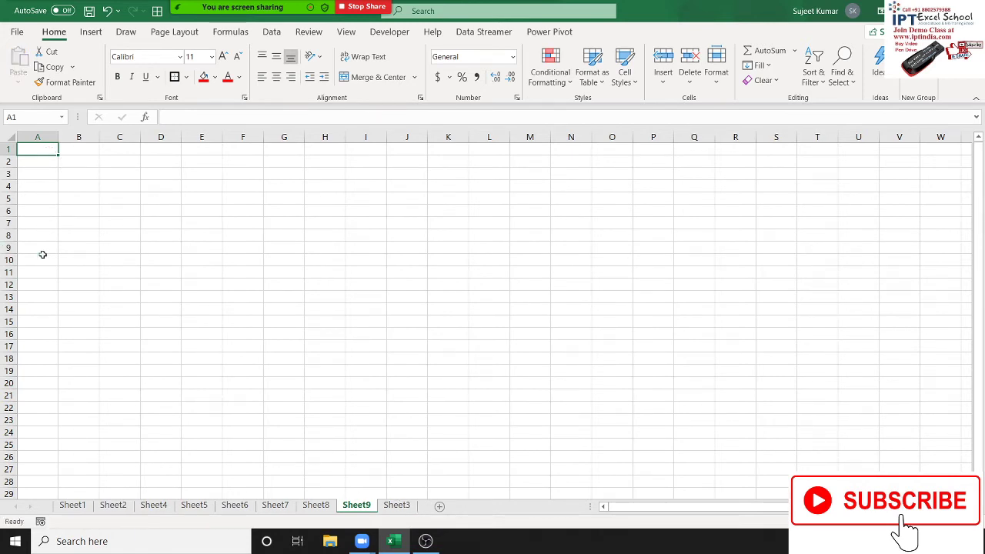
- Fill B6:E18 red and K5:N19 light green on Sheet9
{"action": "left_click_drag", "start_coordinate": [98, 208], "coordinate": [197, 357]}
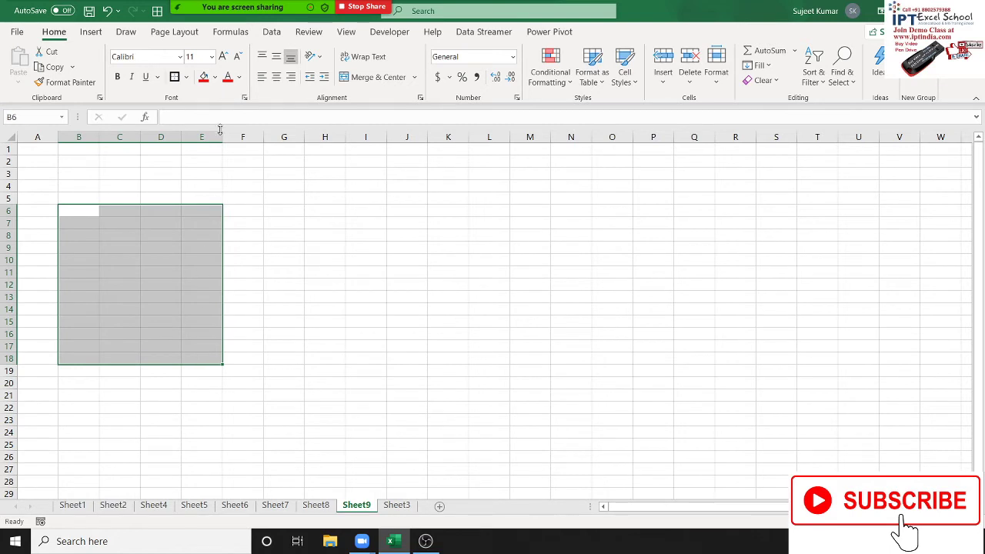
{"action": "left_click", "coordinate": [203, 77]}
{"action": "left_click", "coordinate": [443, 202]}
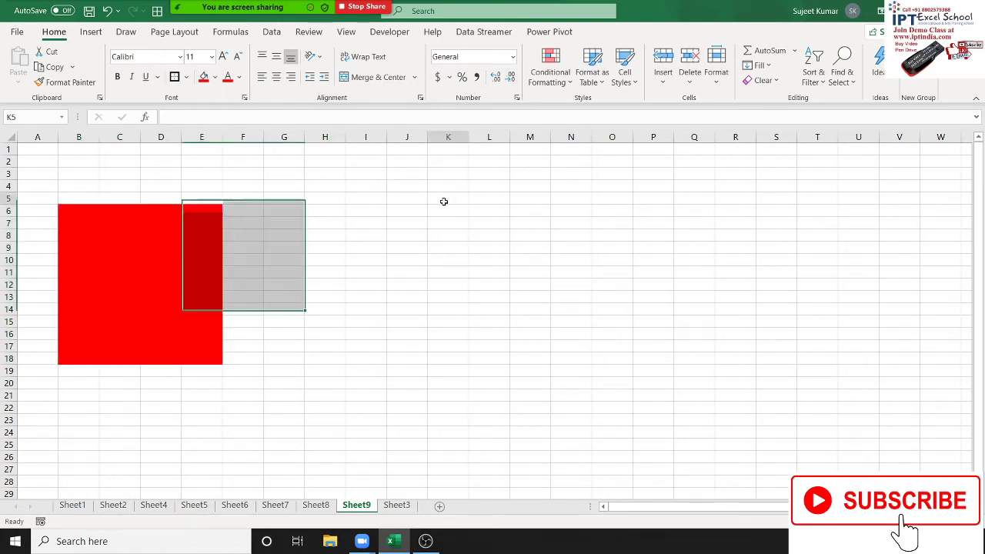
{"action": "left_click_drag", "start_coordinate": [443, 202], "coordinate": [554, 369]}
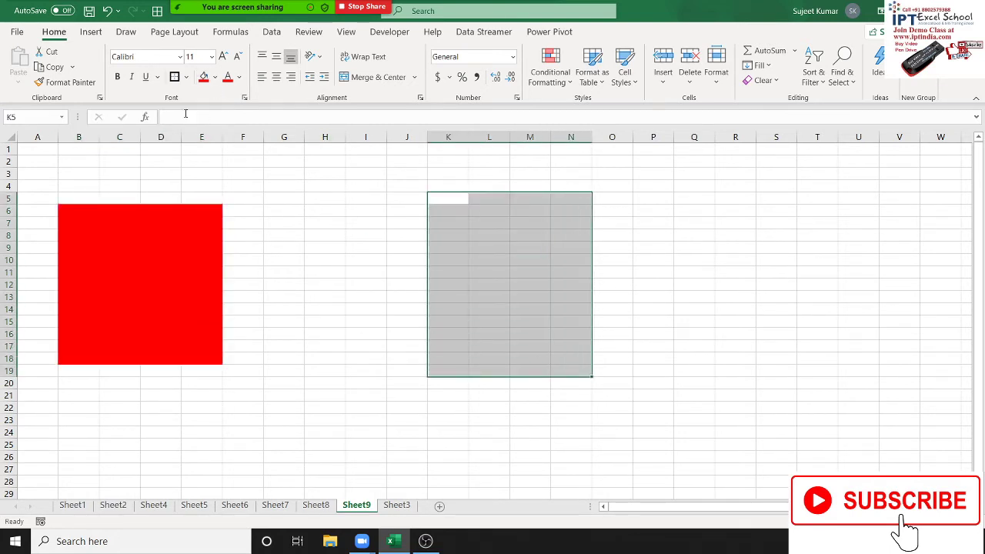
{"action": "left_click", "coordinate": [214, 77]}
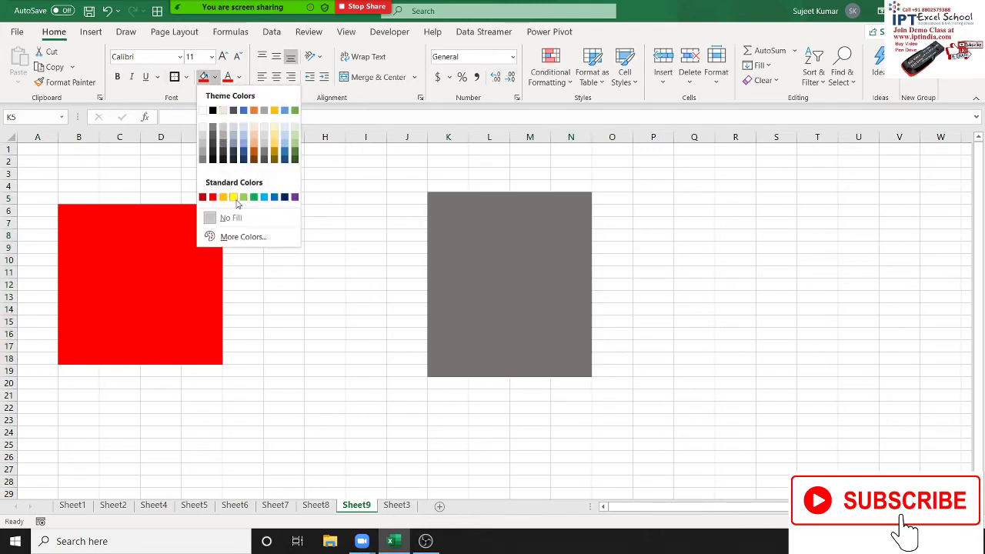
{"action": "left_click", "coordinate": [243, 197]}
- Type label A in B5 above the red block and B in K4 above the green block
{"action": "left_click_drag", "start_coordinate": [104, 198], "coordinate": [77, 198]}
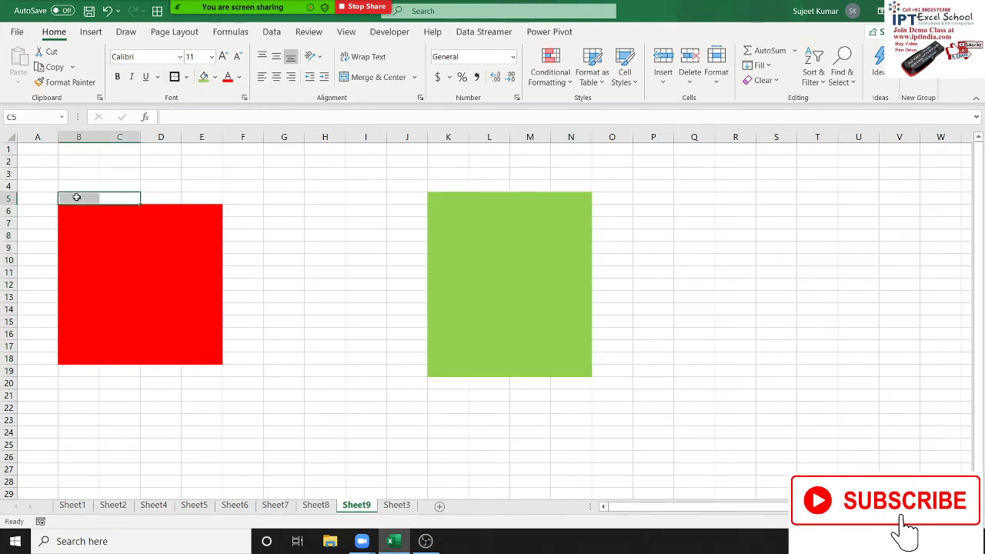
{"action": "left_click", "coordinate": [77, 198]}
{"action": "type", "text": "A"}
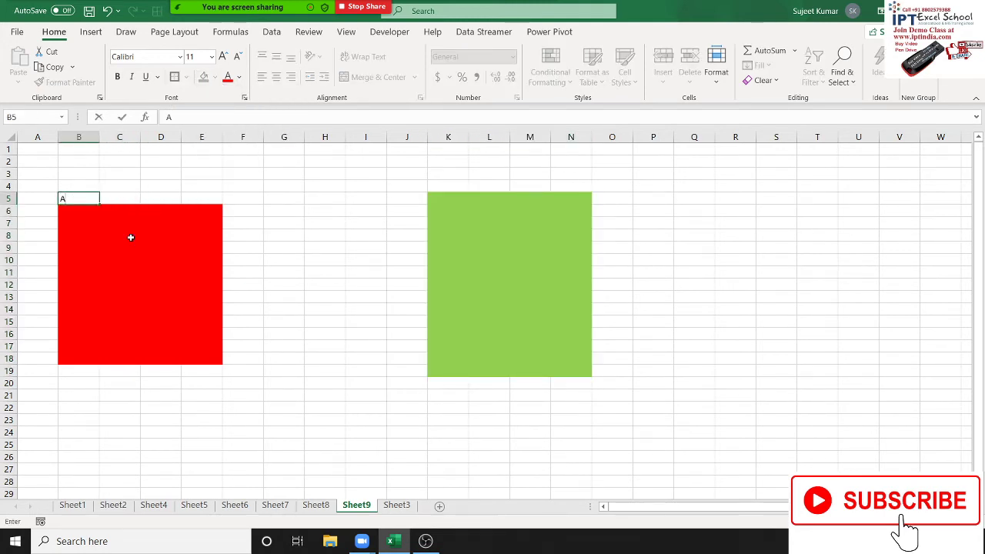
{"action": "left_click", "coordinate": [434, 189]}
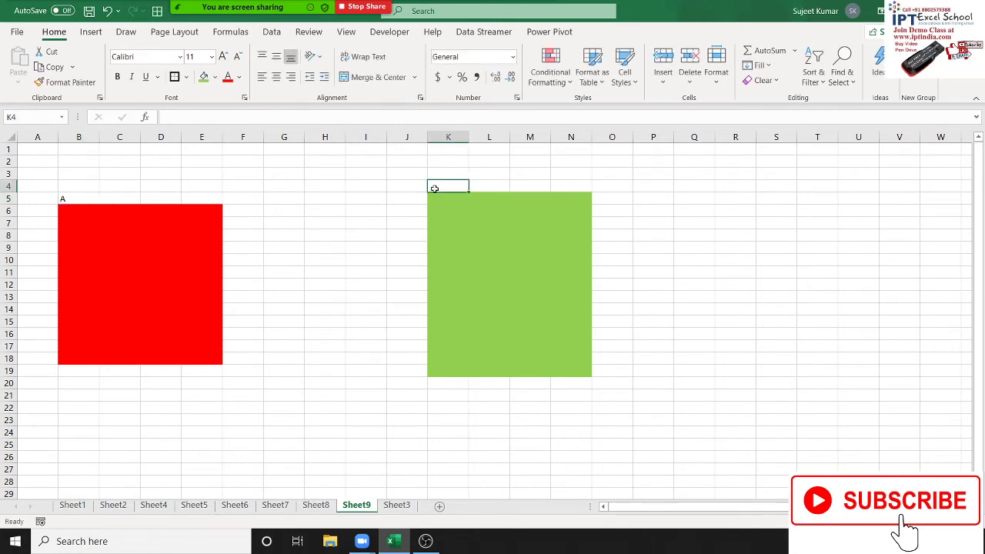
{"action": "type", "text": "B"}
{"action": "key", "text": "Down"}
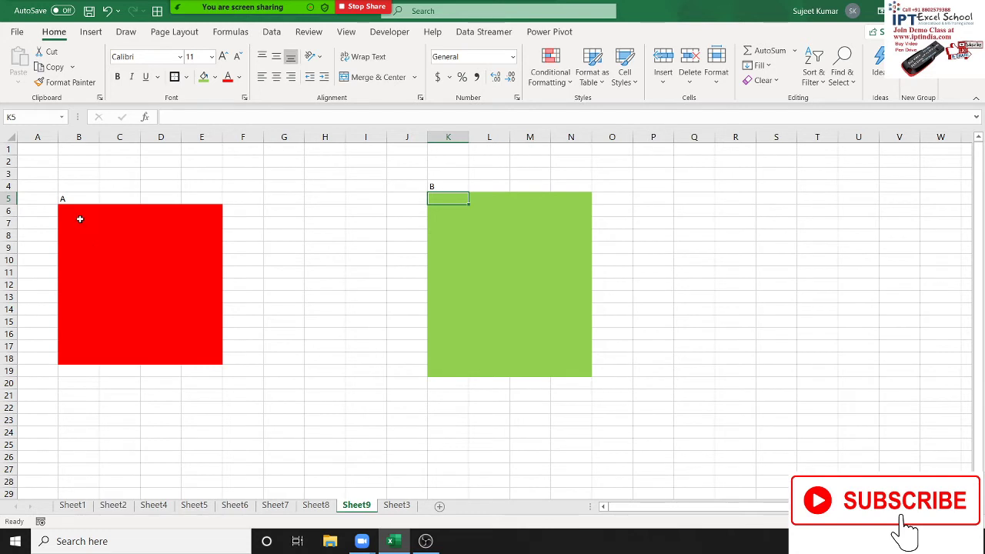
{"action": "left_click_drag", "start_coordinate": [80, 218], "coordinate": [160, 367]}
{"action": "left_click", "coordinate": [559, 311]}
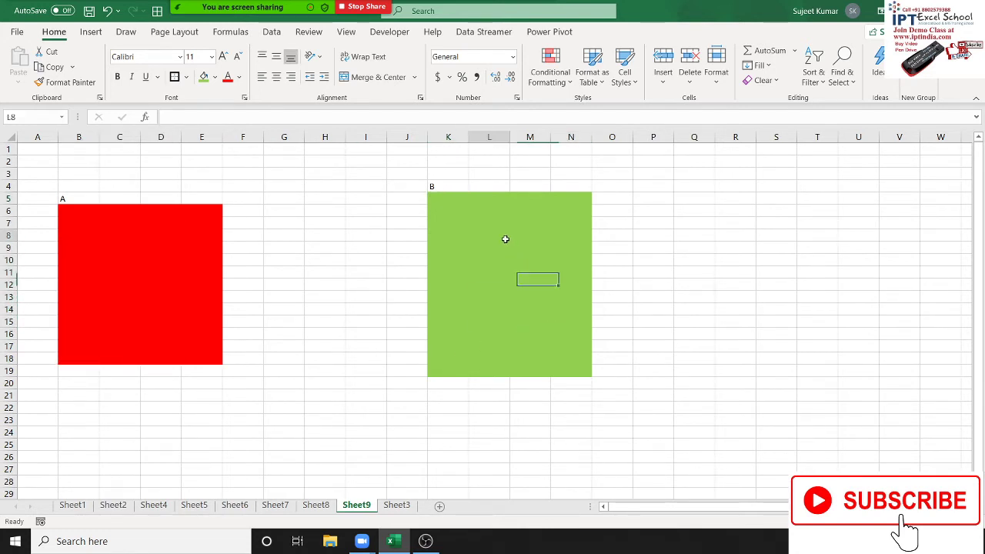
{"action": "left_click_drag", "start_coordinate": [504, 239], "coordinate": [558, 321]}
{"action": "left_click_drag", "start_coordinate": [134, 248], "coordinate": [170, 281]}
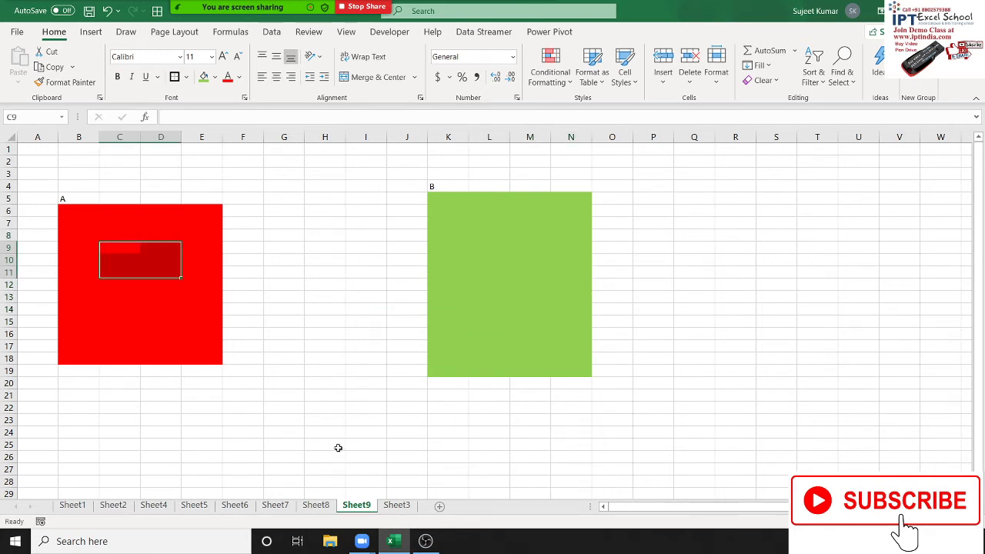
{"action": "left_click", "coordinate": [324, 382]}
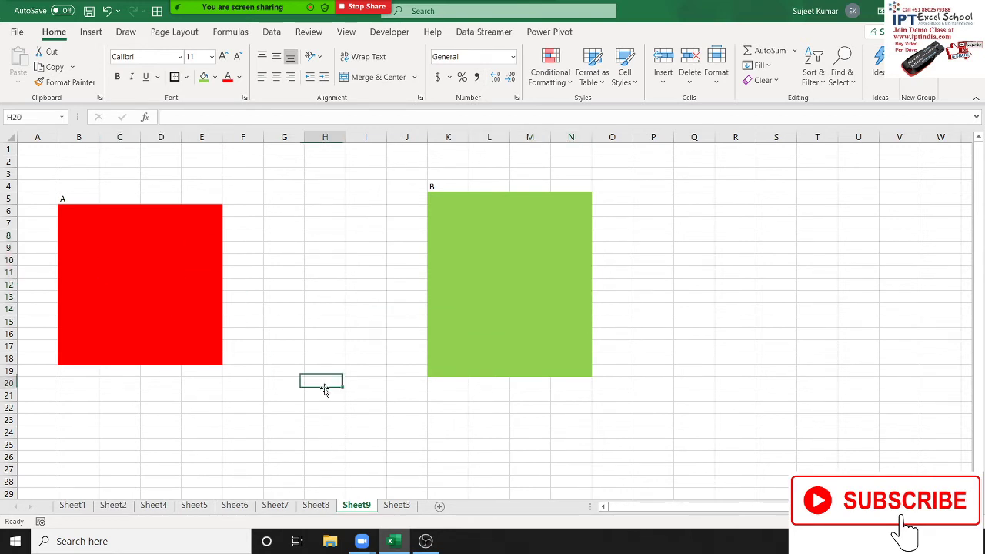
- Create editable range Range1 for $B$6:$E$18 with a password via Allow Edit Ranges
{"action": "left_click", "coordinate": [309, 32]}
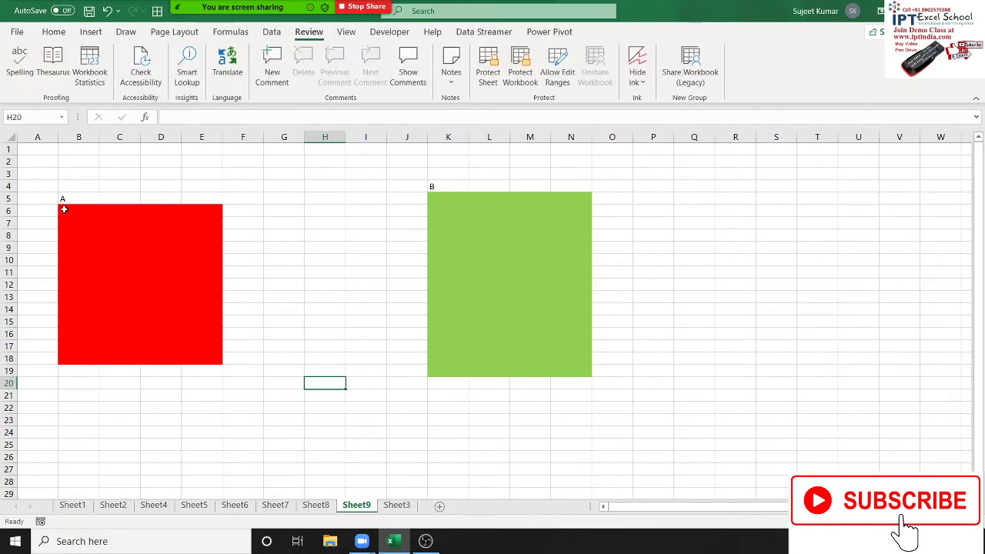
{"action": "left_click_drag", "start_coordinate": [64, 209], "coordinate": [196, 361]}
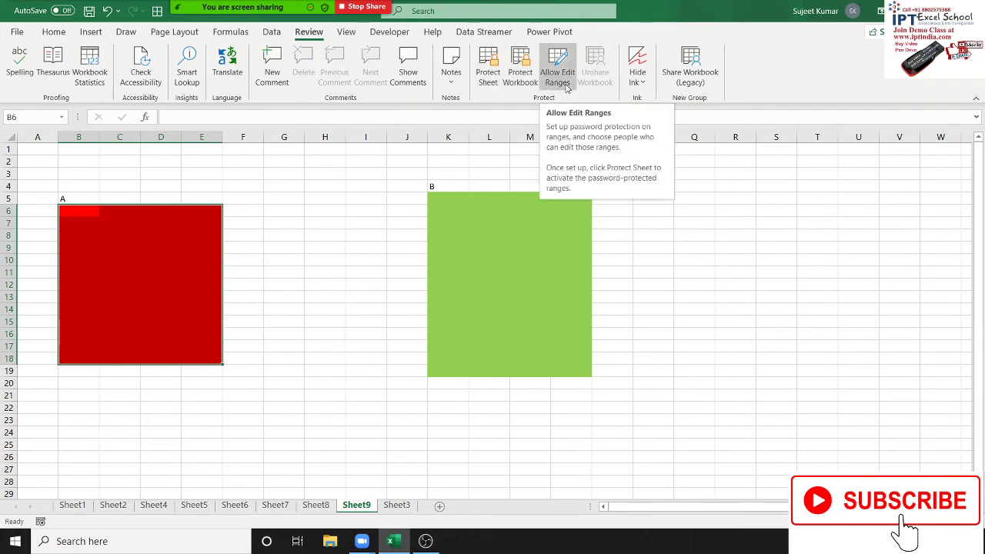
{"action": "left_click", "coordinate": [566, 87]}
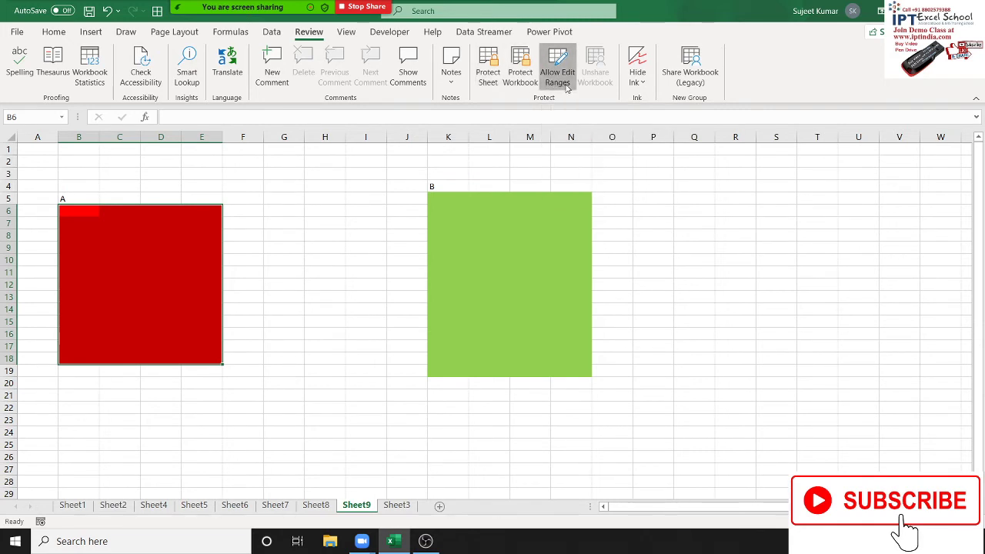
{"action": "left_click", "coordinate": [598, 293]}
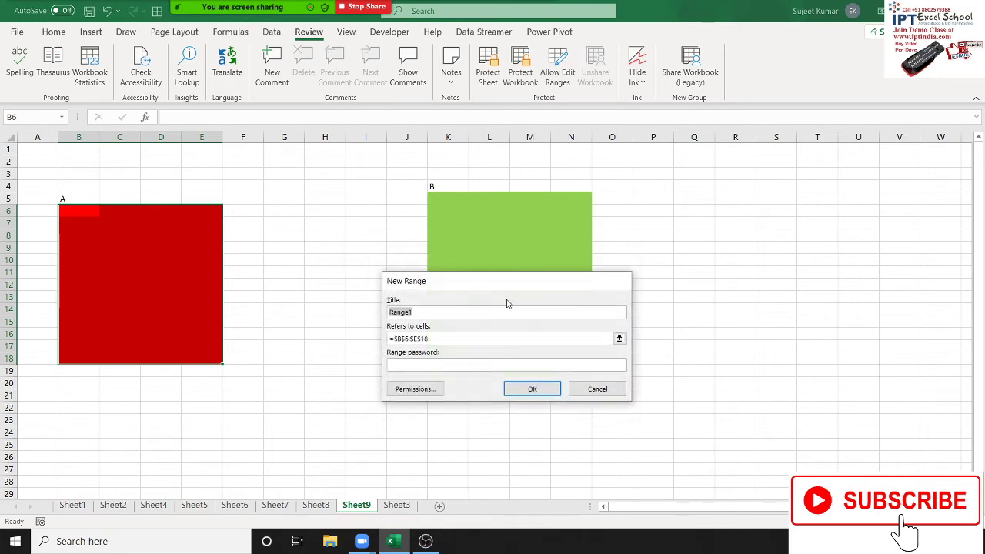
{"action": "left_click", "coordinate": [445, 366]}
{"action": "left_click", "coordinate": [530, 389]}
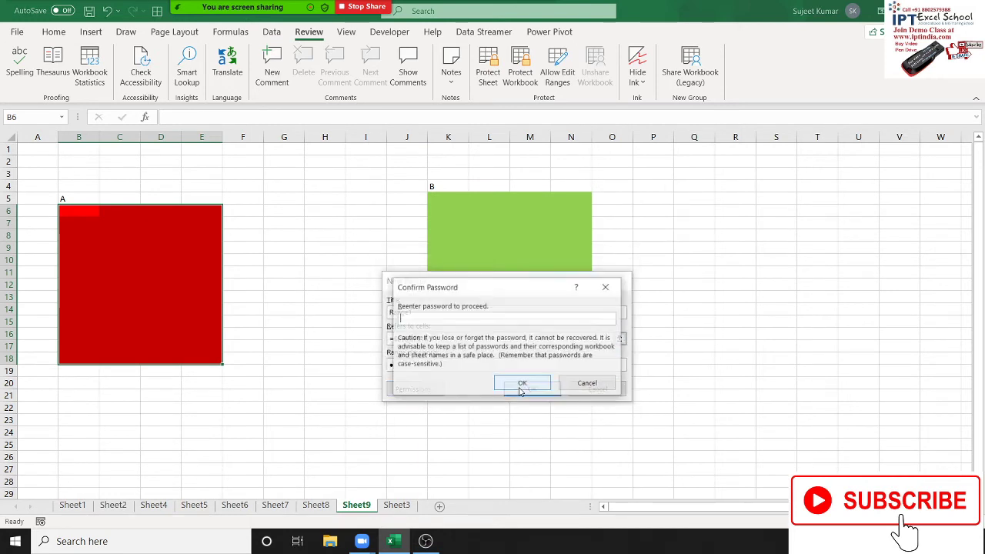
{"action": "left_click", "coordinate": [520, 391]}
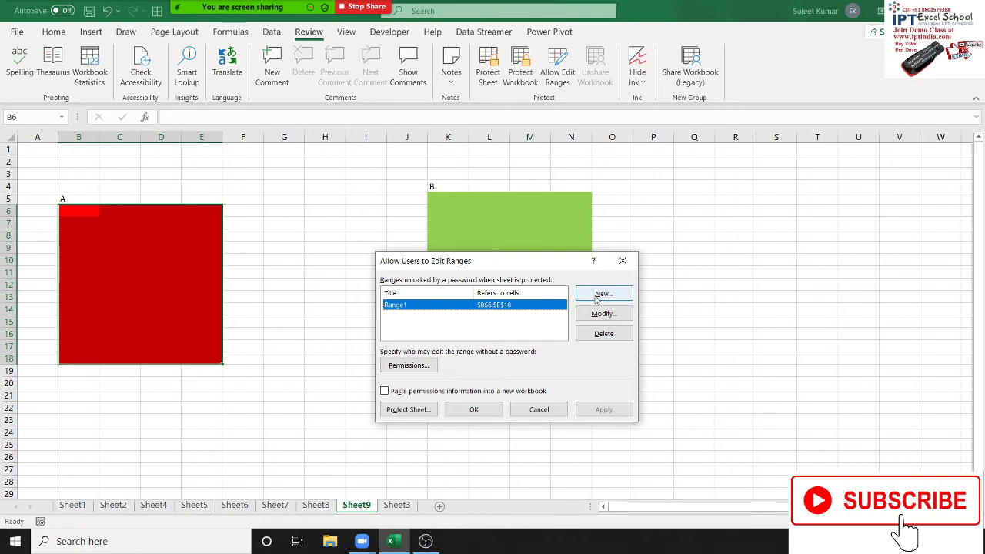
{"action": "double_click", "coordinate": [543, 305]}
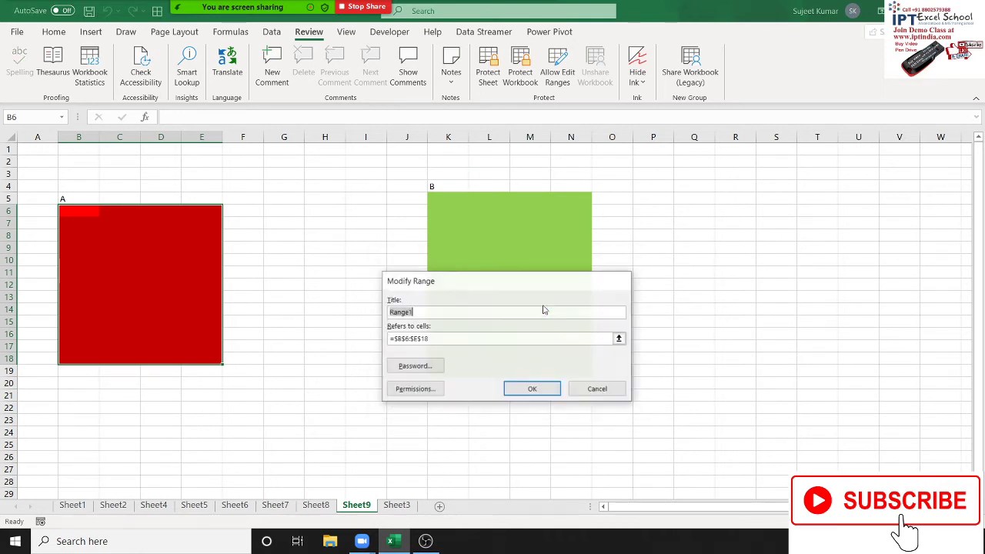
{"action": "left_click", "coordinate": [431, 368]}
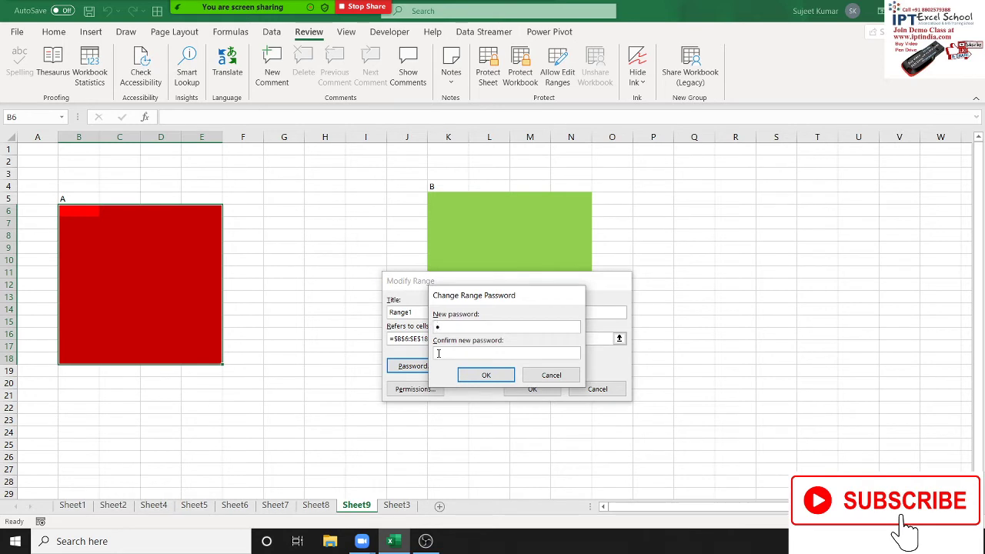
{"action": "left_click", "coordinate": [487, 375]}
{"action": "left_click", "coordinate": [519, 391]}
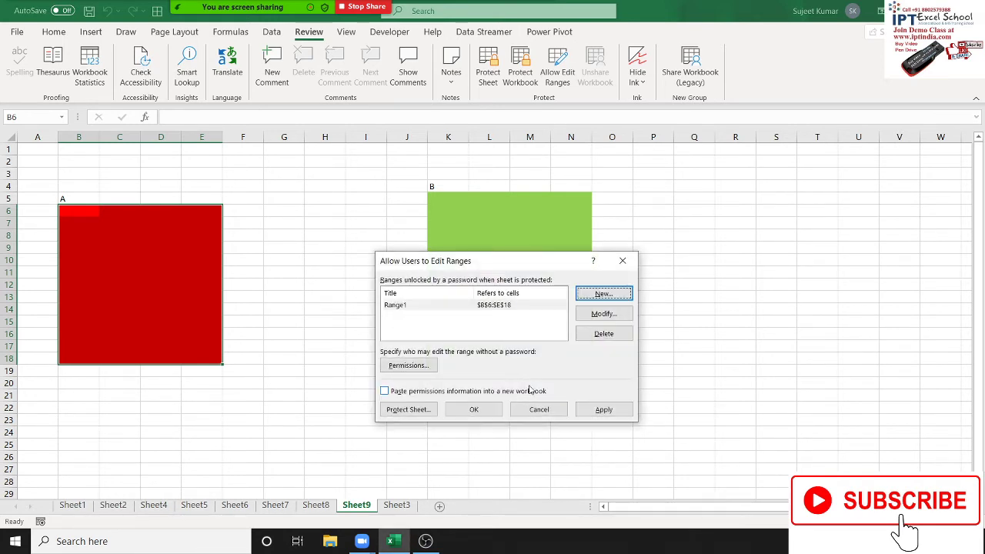
- Add password-protected Range2 covering $K$5:$N$19, then apply and close
{"action": "left_click", "coordinate": [594, 297]}
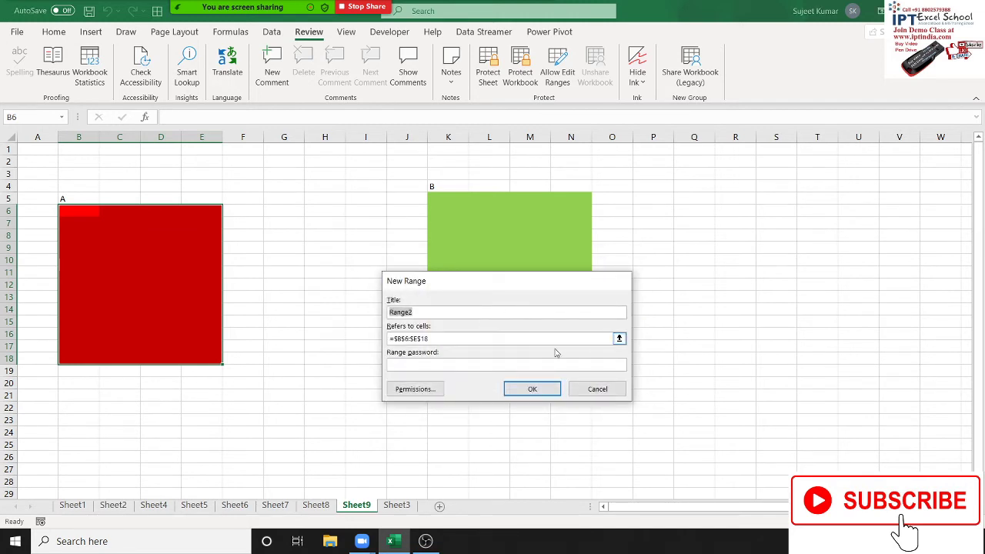
{"action": "left_click", "coordinate": [608, 364]}
{"action": "left_click", "coordinate": [618, 339]}
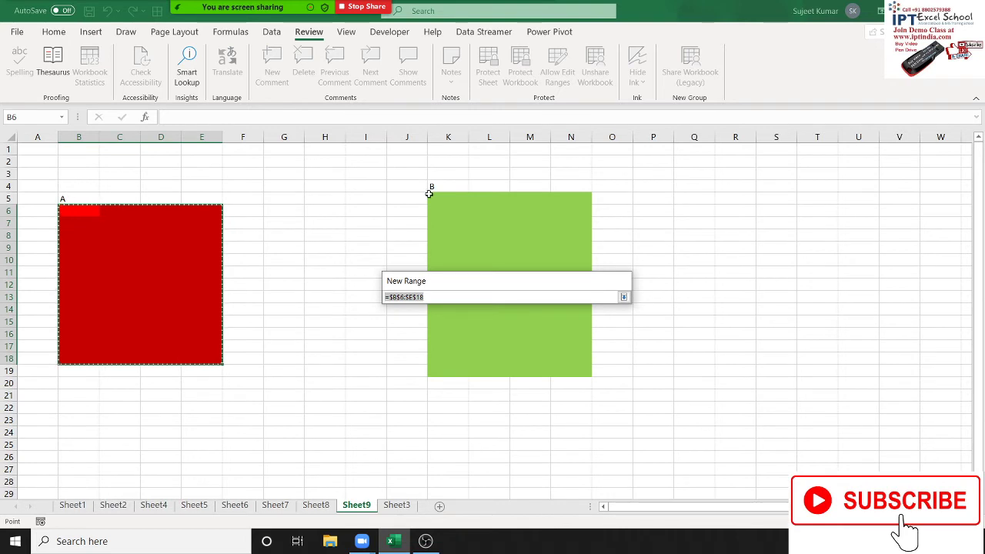
{"action": "left_click_drag", "start_coordinate": [429, 193], "coordinate": [571, 373]}
{"action": "left_click", "coordinate": [623, 297]}
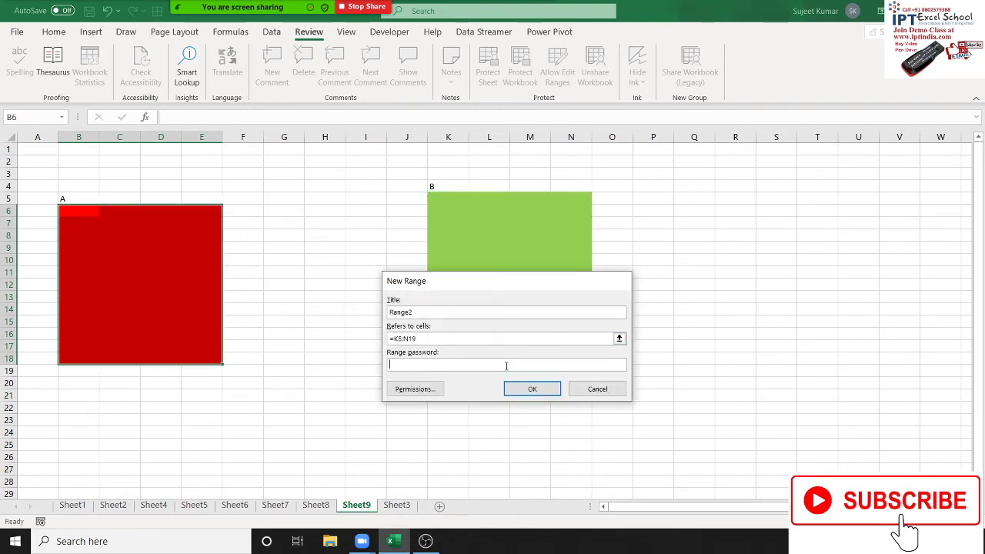
{"action": "left_click", "coordinate": [507, 366]}
{"action": "type", "text": "1"}
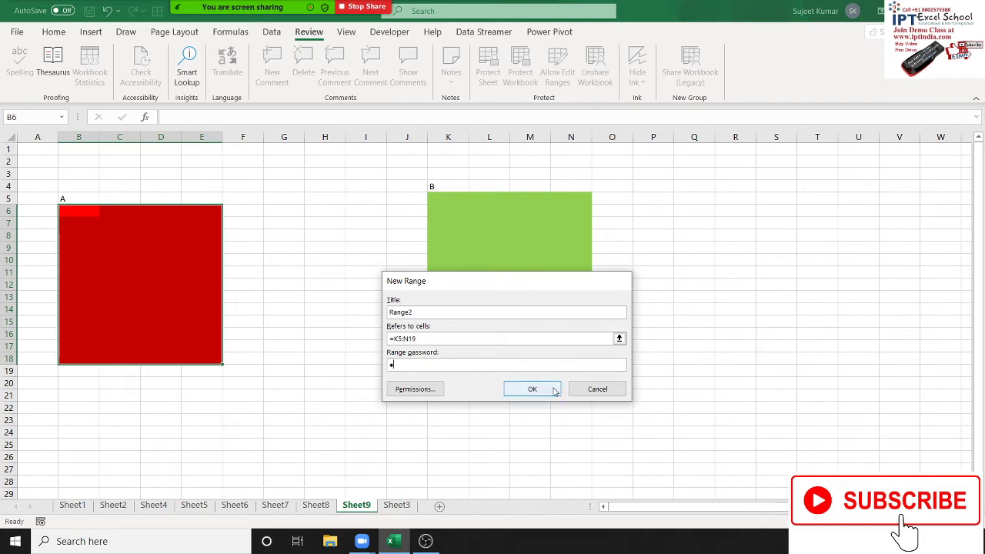
{"action": "left_click", "coordinate": [554, 391]}
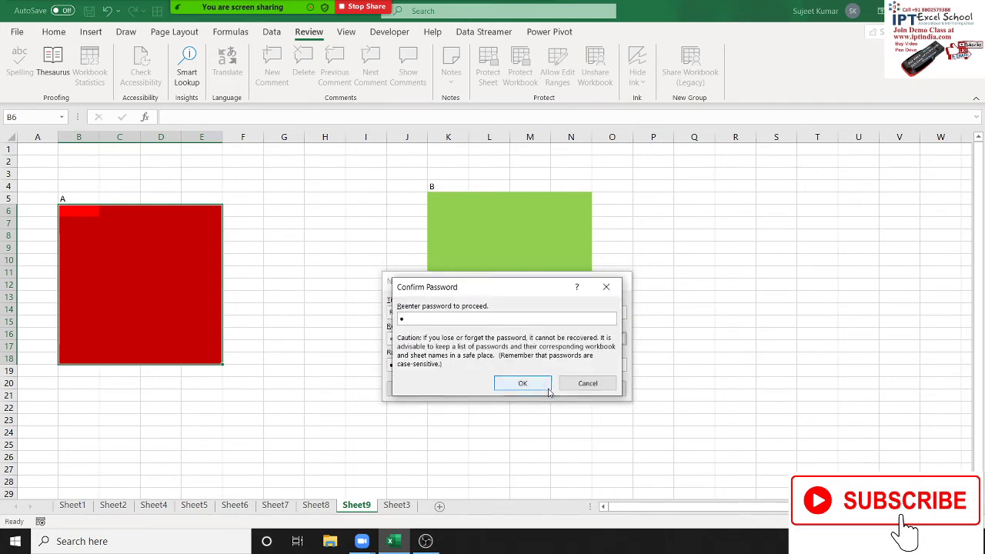
{"action": "left_click", "coordinate": [548, 385]}
{"action": "left_click", "coordinate": [604, 409]}
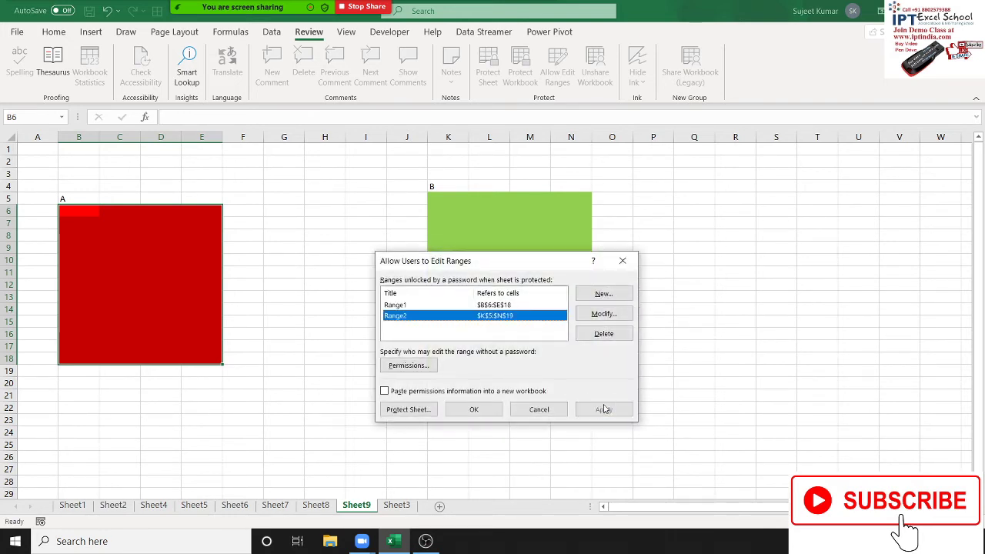
{"action": "left_click", "coordinate": [484, 408]}
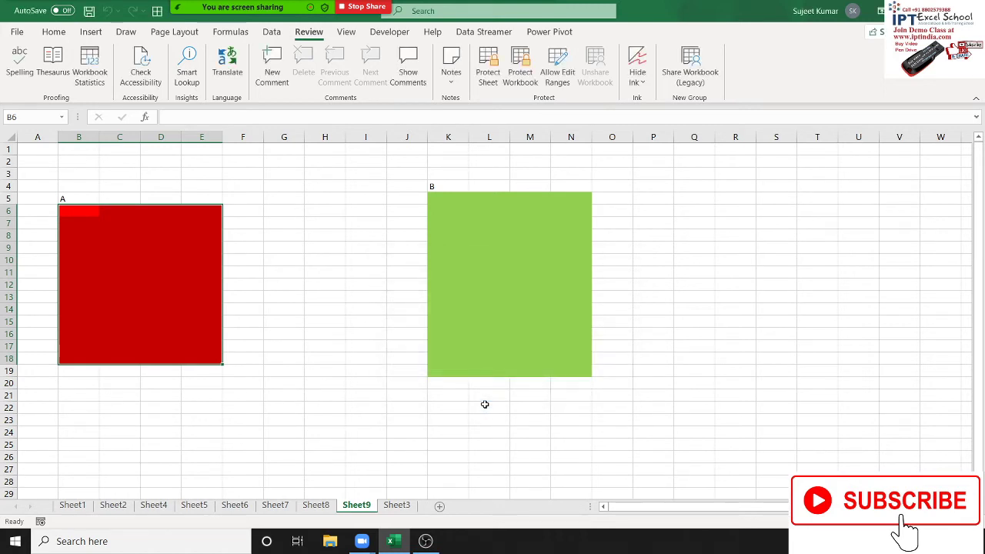
- Protect Sheet9 with default permissions and confirm locked cells show a warning
{"action": "left_click", "coordinate": [377, 368]}
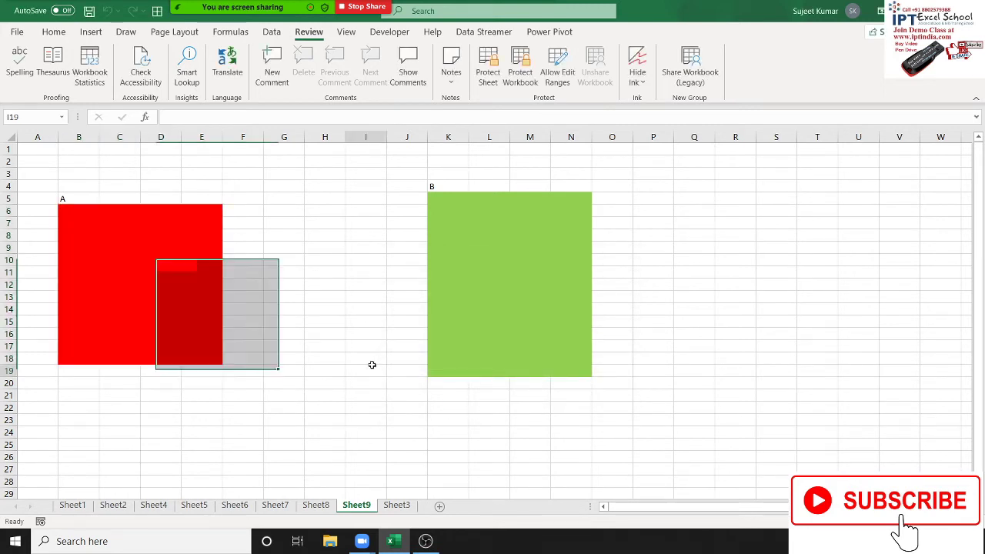
{"action": "left_click", "coordinate": [166, 321]}
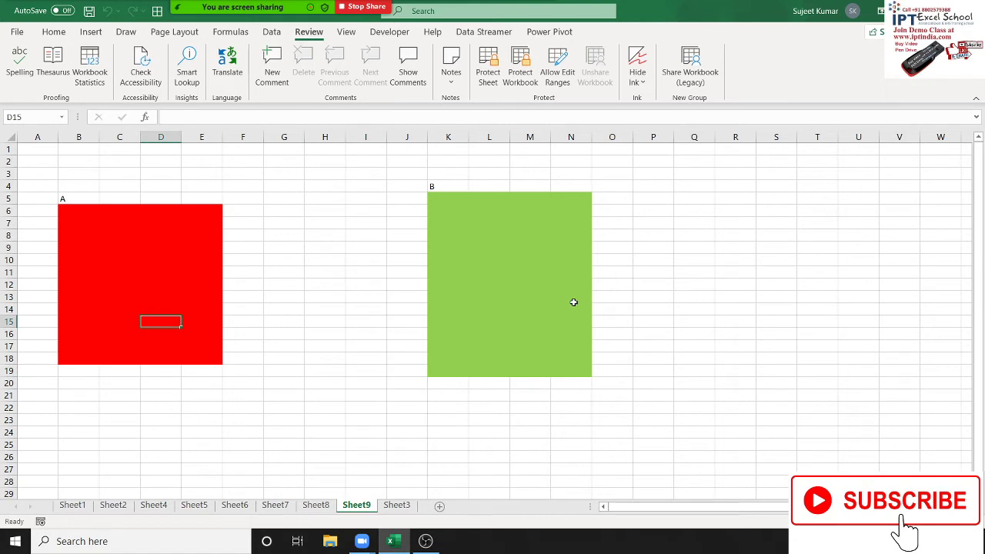
{"action": "right_click", "coordinate": [366, 498]}
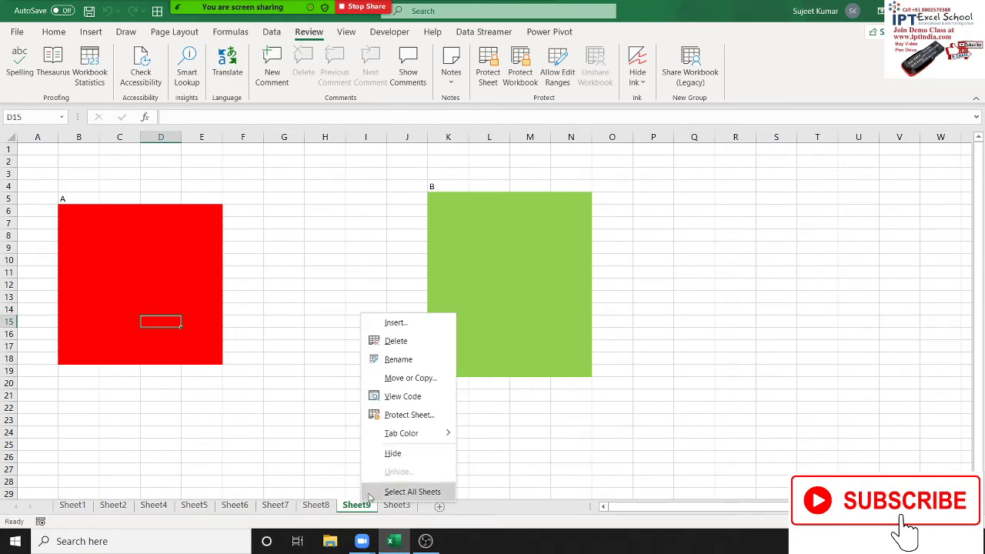
{"action": "left_click", "coordinate": [415, 416]}
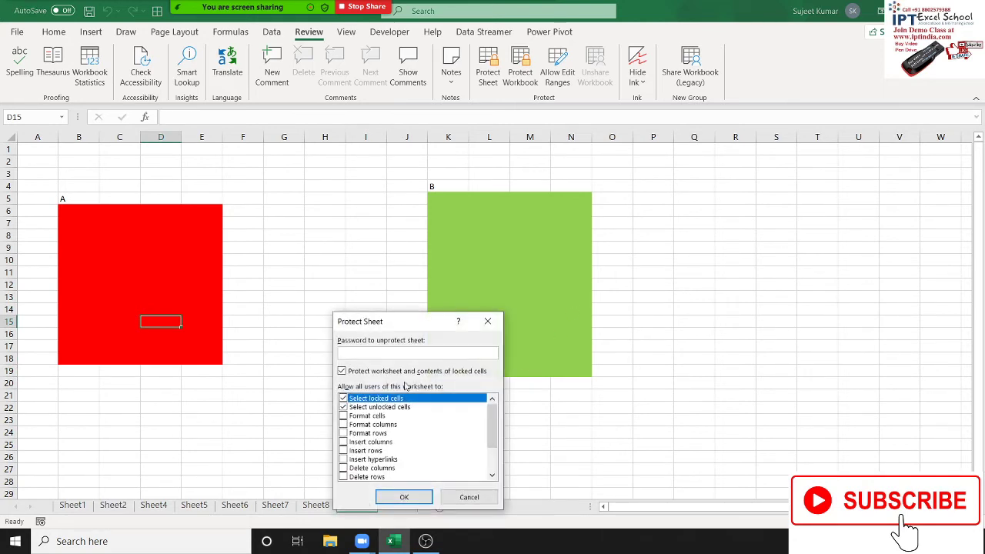
{"action": "left_click", "coordinate": [406, 498]}
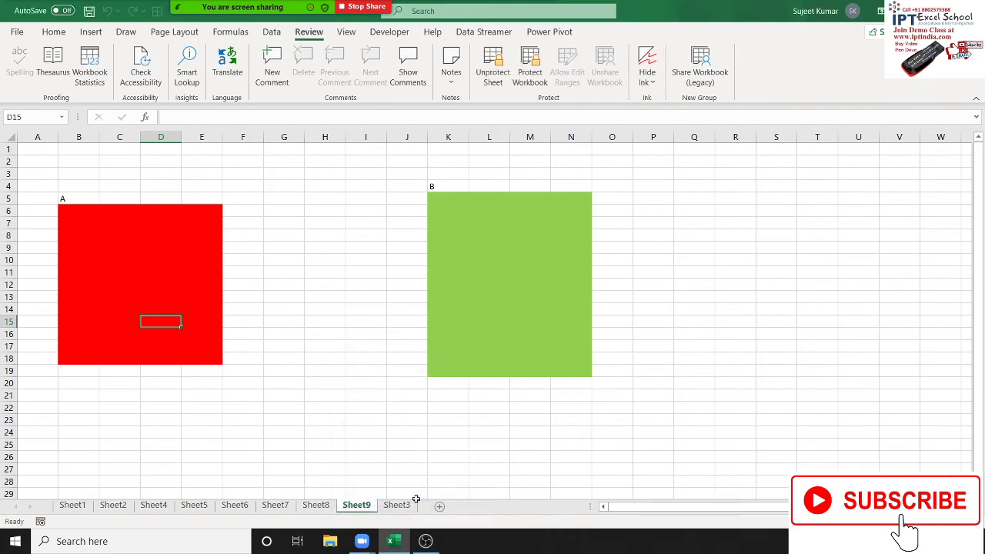
{"action": "double_click", "coordinate": [348, 434]}
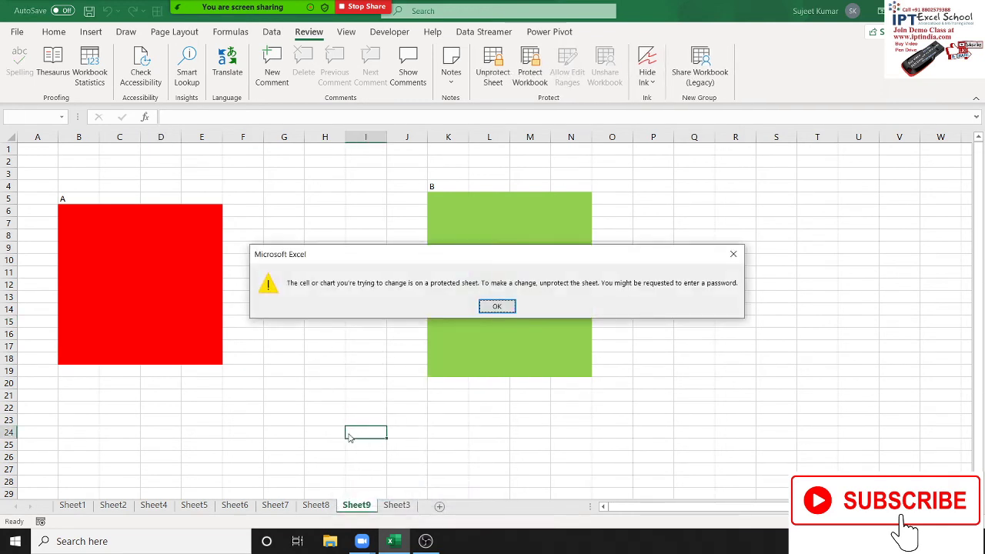
{"action": "key", "text": "Return"}
- Unlock red range A by entering its range password
{"action": "double_click", "coordinate": [162, 347]}
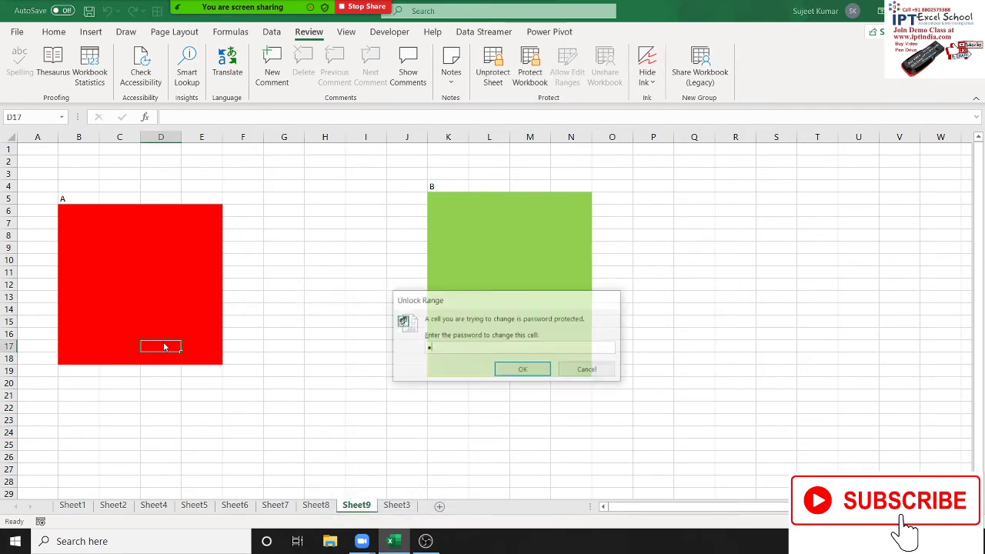
{"action": "type", "text": "1"}
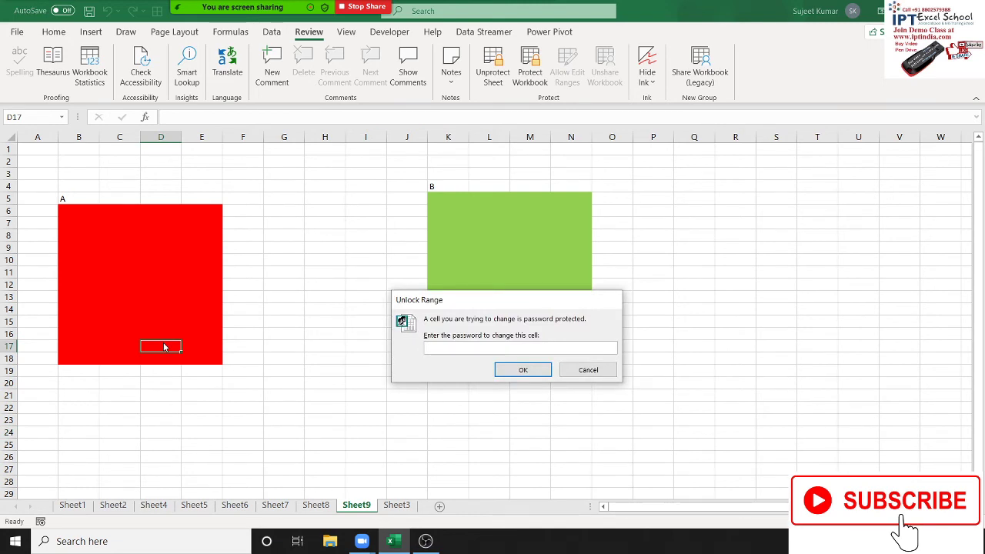
{"action": "left_click", "coordinate": [521, 368]}
- Enter asd in D12 and B16, as in B7, ad in D9, then try editing green-range M15
{"action": "left_click", "coordinate": [152, 285]}
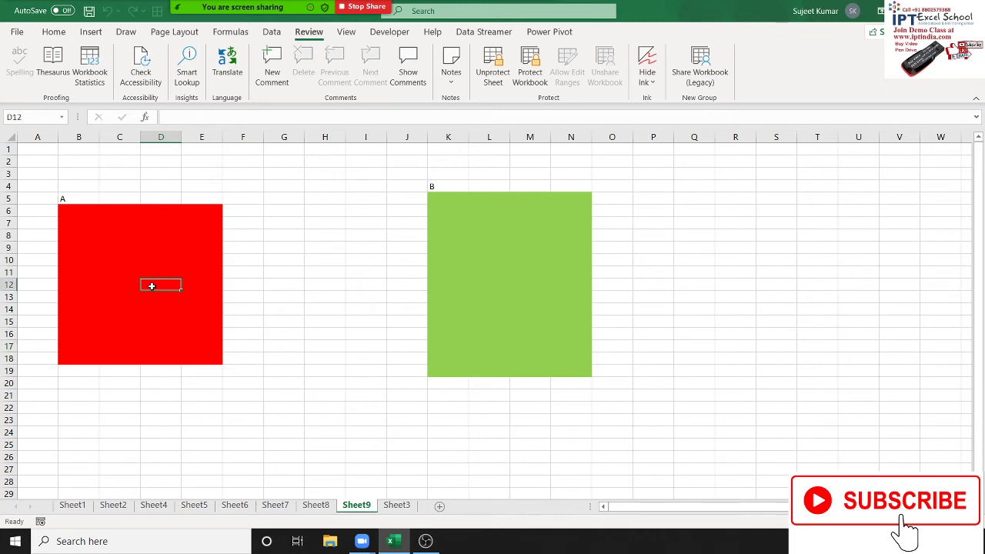
{"action": "type", "text": "asd"}
{"action": "left_click", "coordinate": [114, 259]}
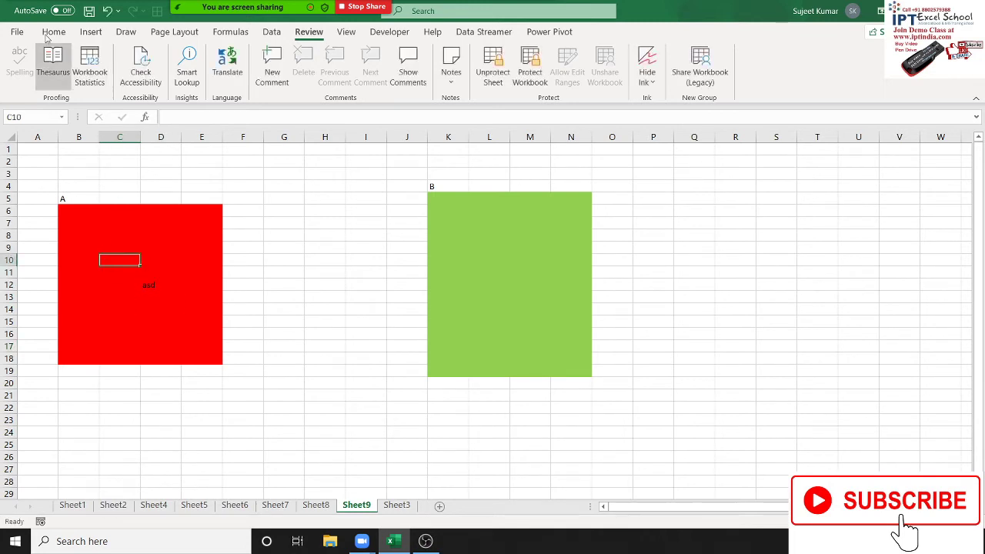
{"action": "left_click", "coordinate": [66, 334]}
{"action": "type", "text": "asd"}
{"action": "left_click", "coordinate": [82, 223]}
{"action": "type", "text": "as"}
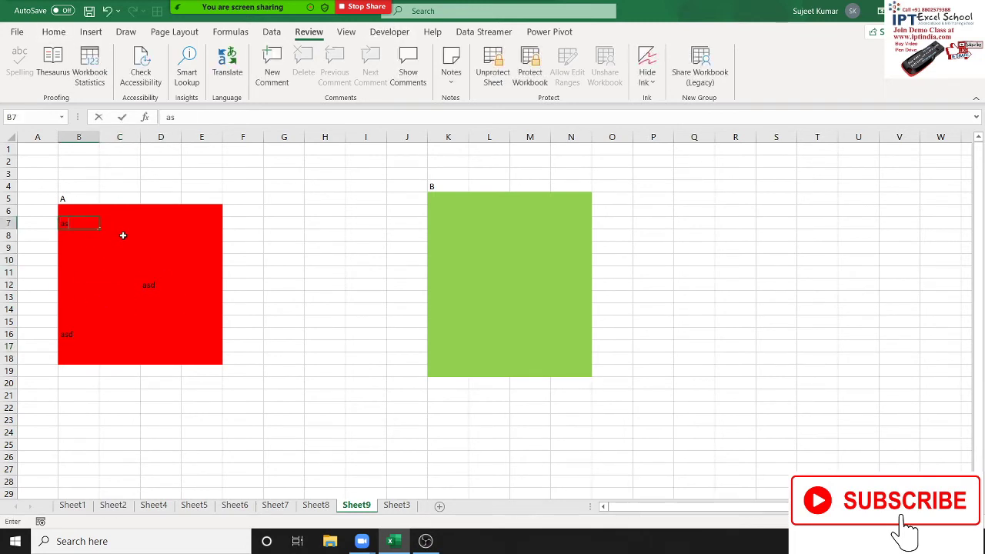
{"action": "left_click", "coordinate": [173, 241]}
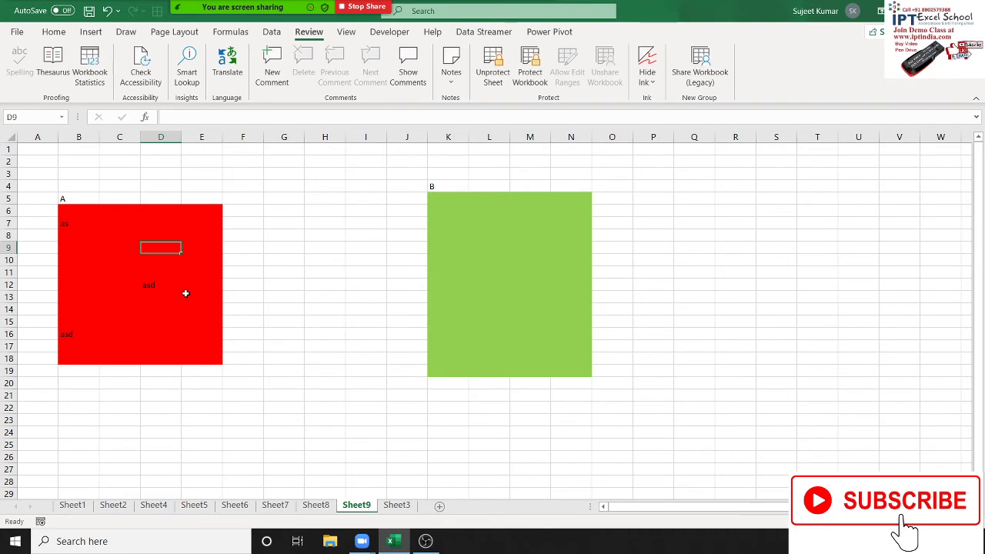
{"action": "type", "text": "ad"}
{"action": "left_click", "coordinate": [184, 324]}
{"action": "left_click", "coordinate": [551, 323]}
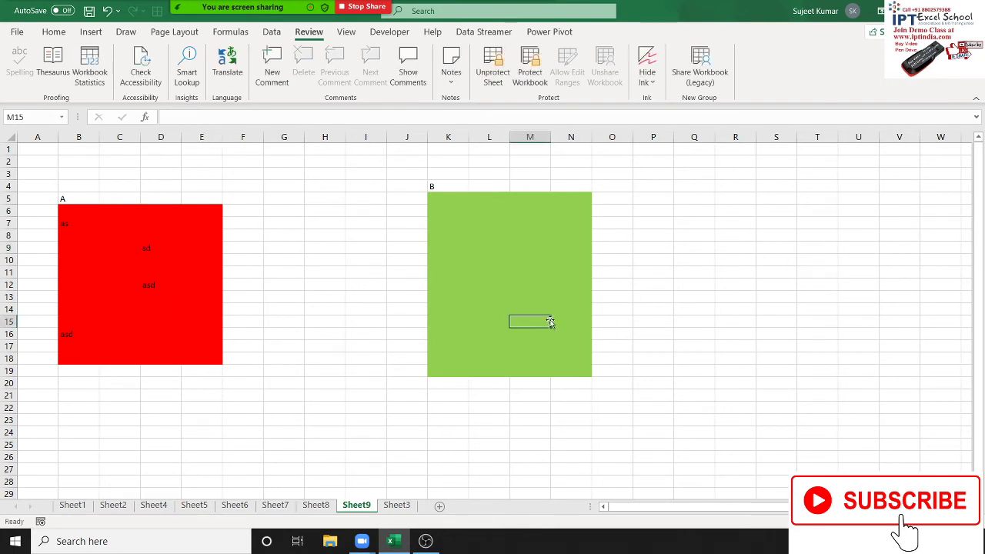
{"action": "double_click", "coordinate": [551, 322]}
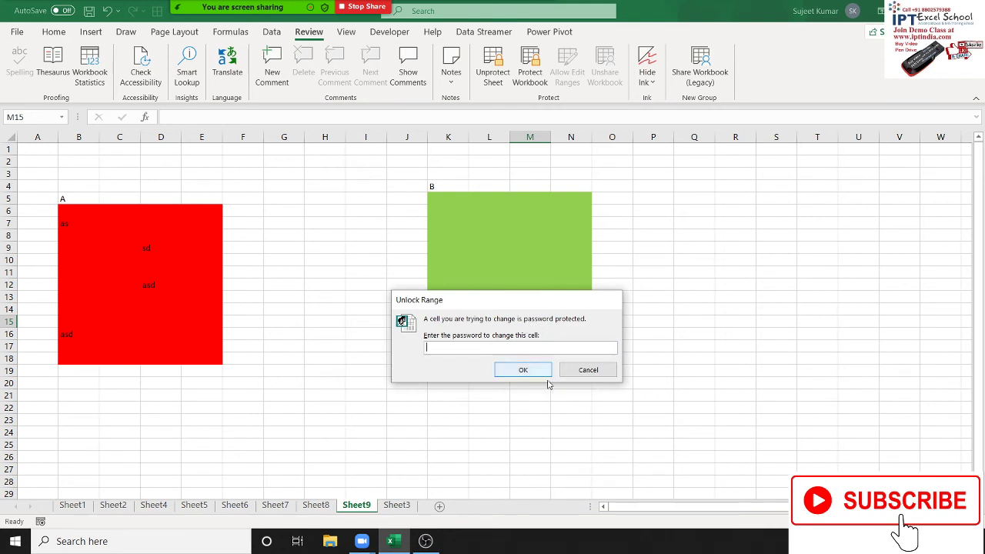
- Cancel the green range's Unlock Range prompt, close the meeting participants list, and show Sheet3
{"action": "left_click", "coordinate": [586, 370]}
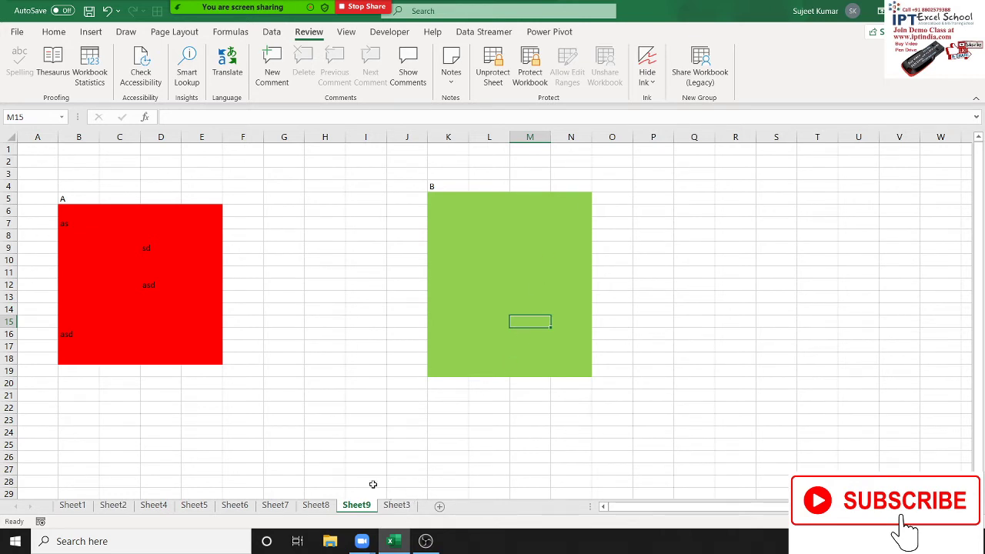
{"action": "mouse_move", "coordinate": [243, 7]}
{"action": "left_click", "coordinate": [238, 17]}
{"action": "mouse_move", "coordinate": [315, 271]}
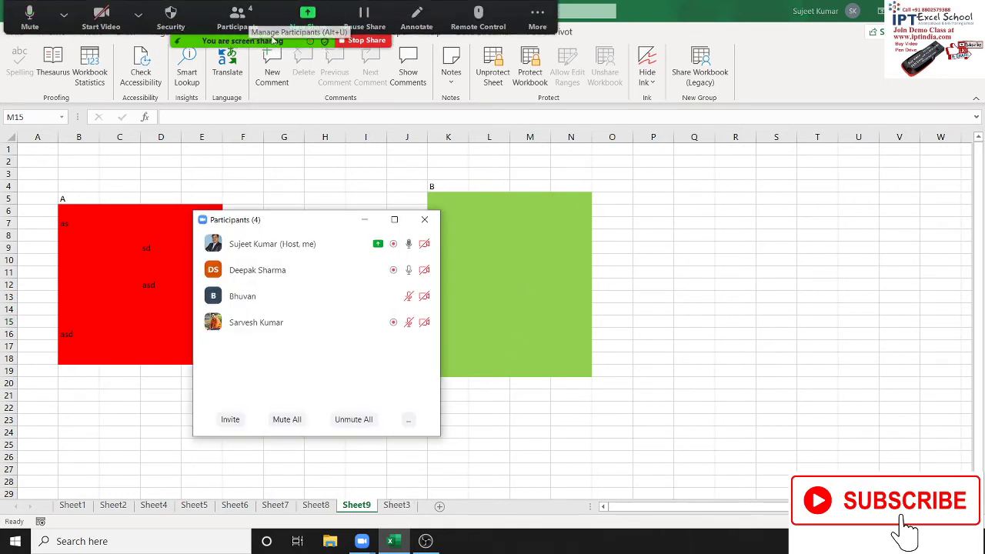
{"action": "left_click", "coordinate": [424, 219]}
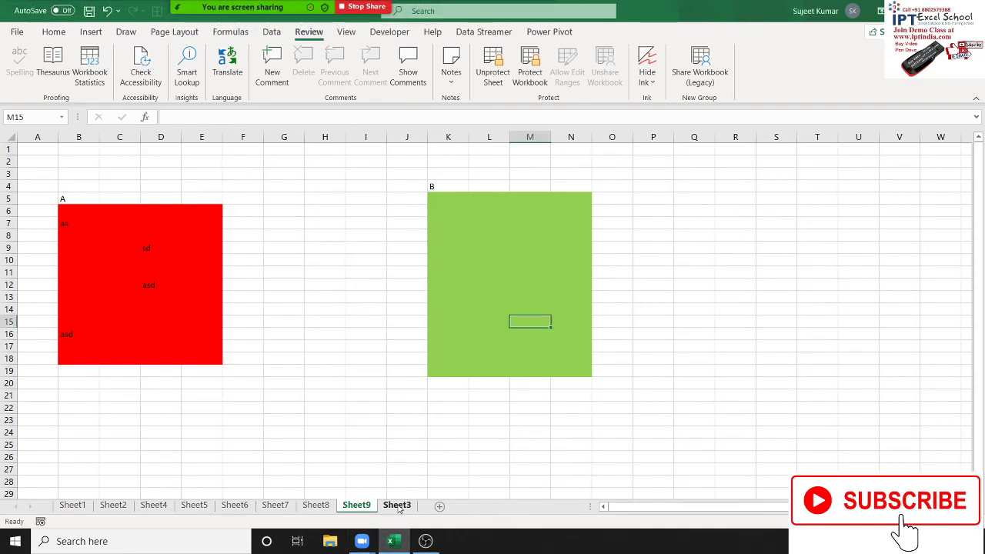
{"action": "left_click", "coordinate": [398, 506]}
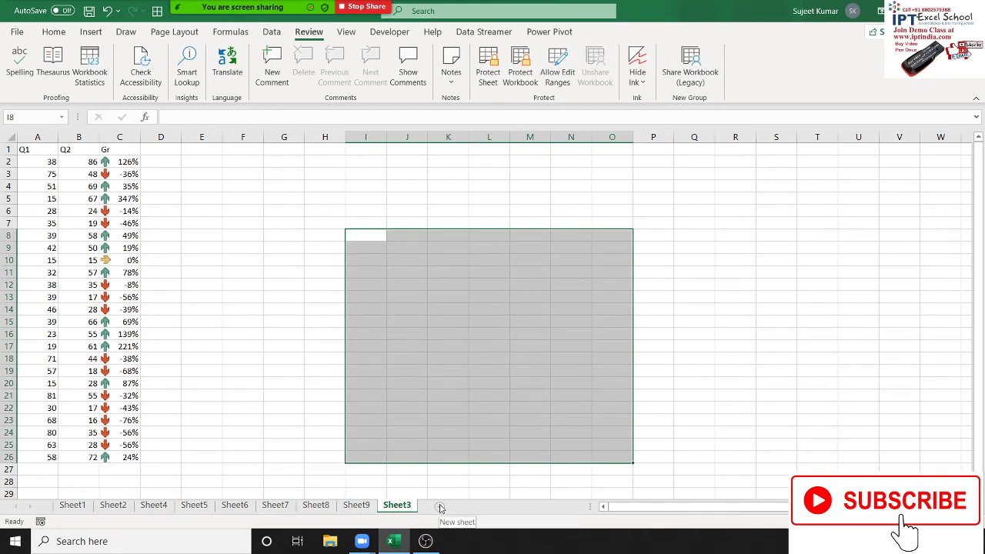
- Add a test Sheet10 and delete it, then open Protect Workbook on Sheet3
{"action": "left_click", "coordinate": [441, 506]}
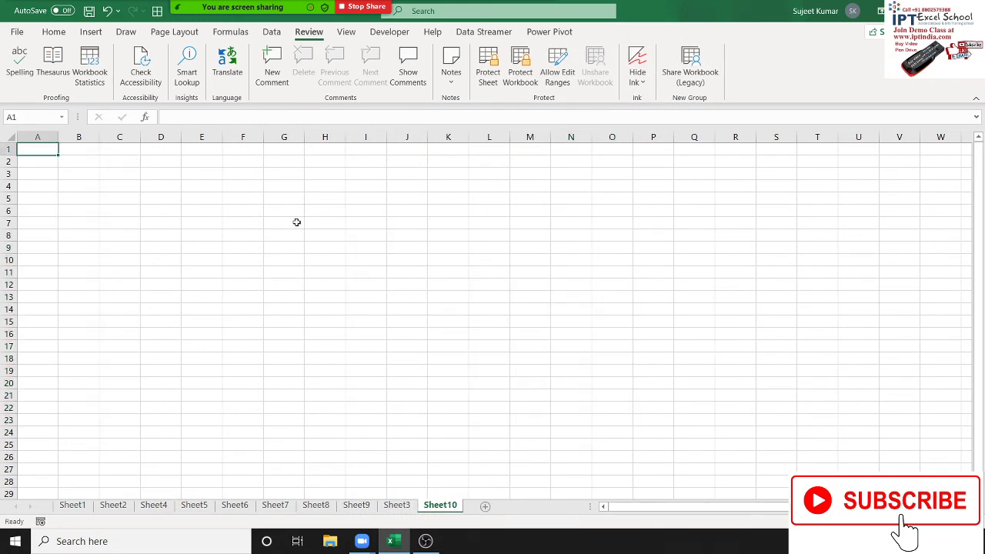
{"action": "left_click_drag", "start_coordinate": [213, 180], "coordinate": [419, 359]}
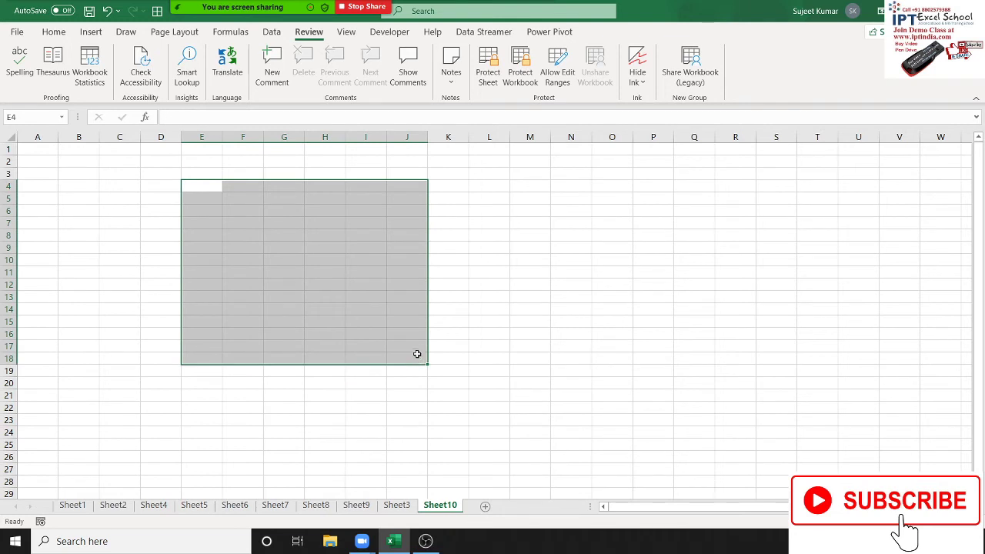
{"action": "left_click", "coordinate": [230, 222]}
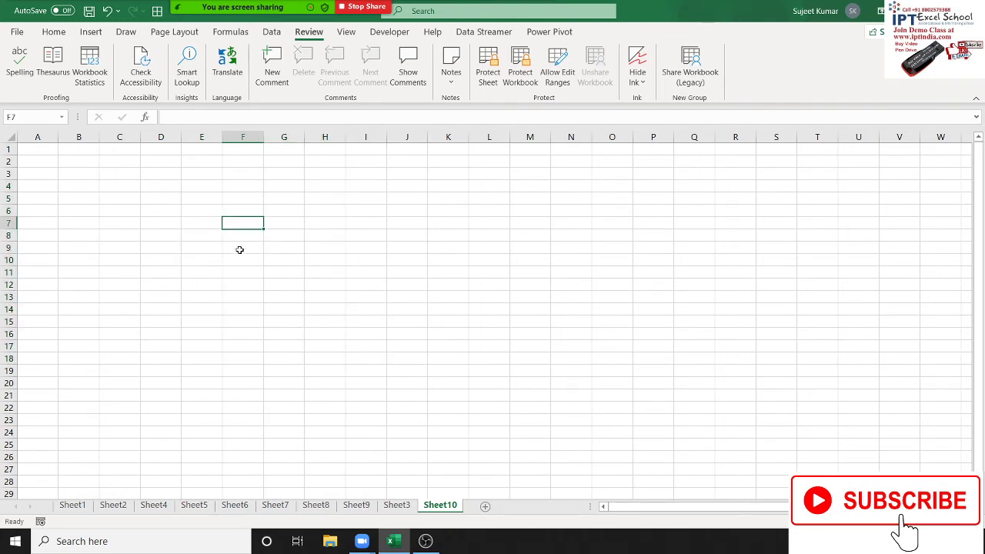
{"action": "right_click", "coordinate": [435, 507]}
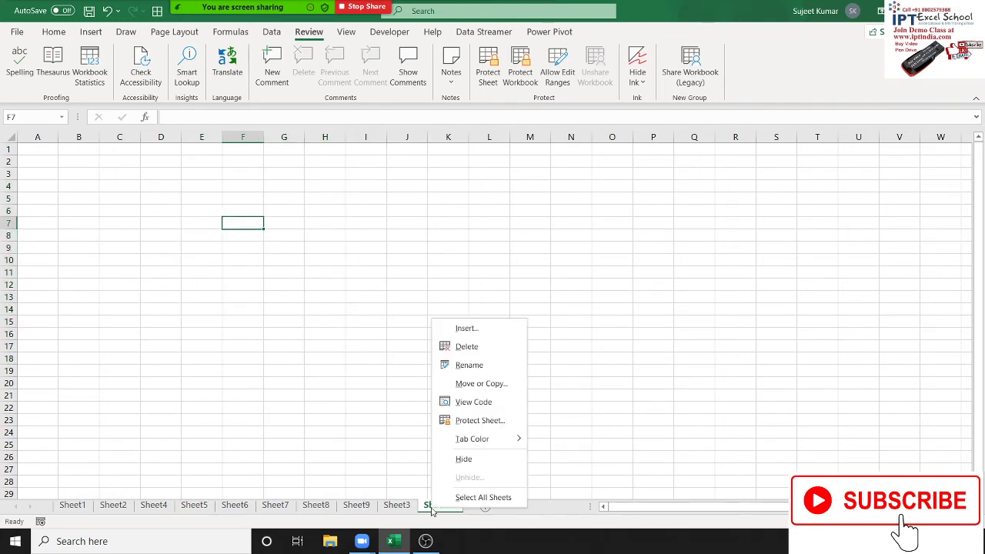
{"action": "left_click", "coordinate": [467, 347]}
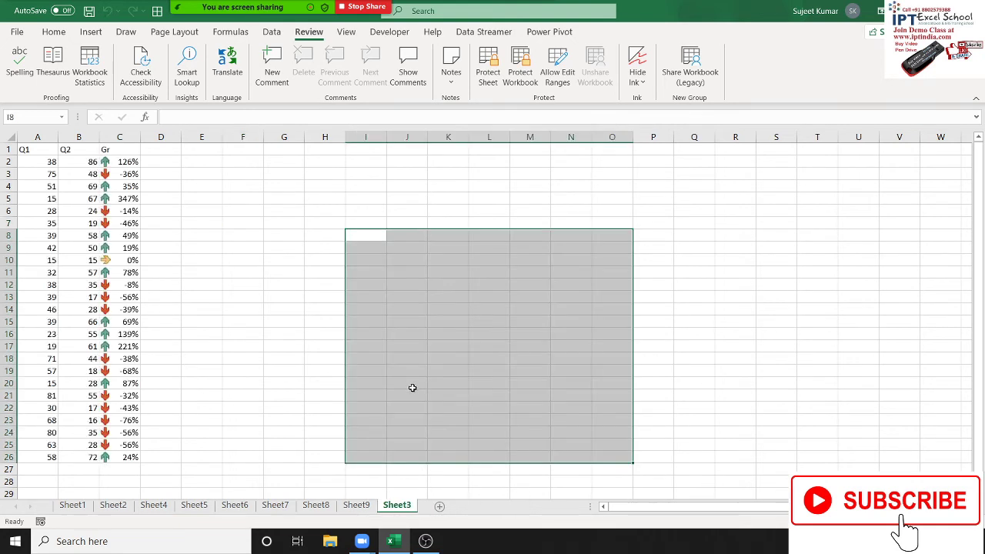
{"action": "left_click", "coordinate": [325, 257]}
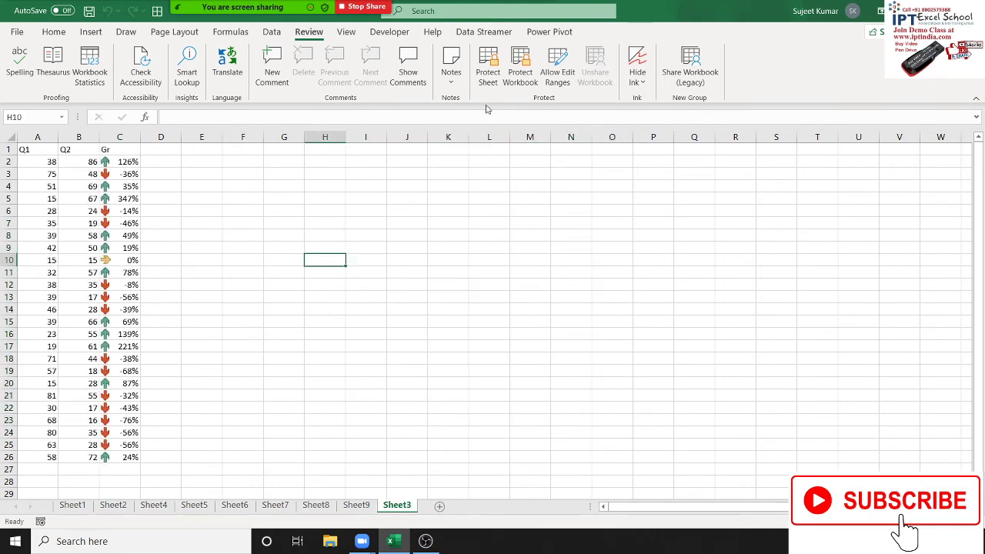
{"action": "left_click", "coordinate": [518, 77]}
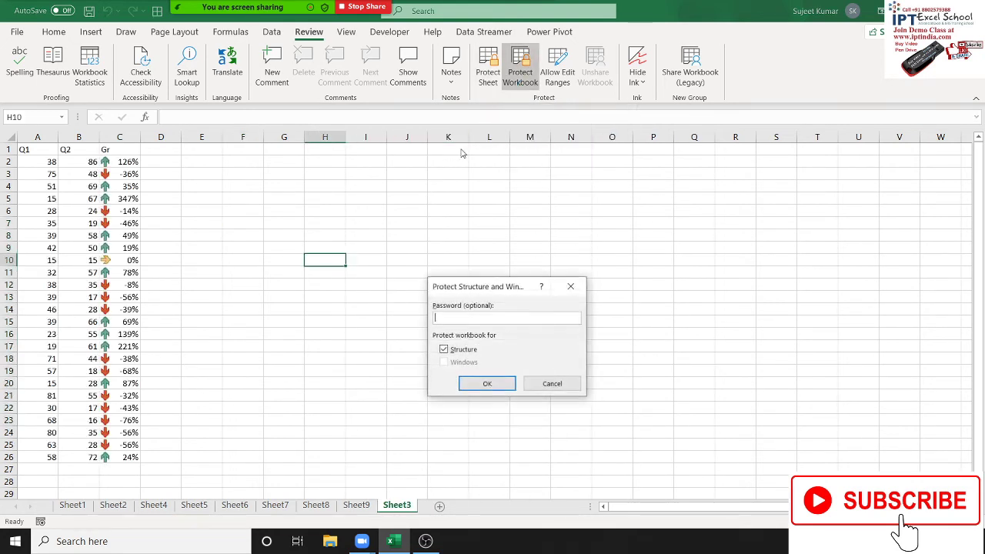
- Apply workbook structure protection and verify Insert, Delete and Rename are greyed out on Sheet3's tab
{"action": "left_click", "coordinate": [489, 387]}
{"action": "right_click", "coordinate": [399, 508]}
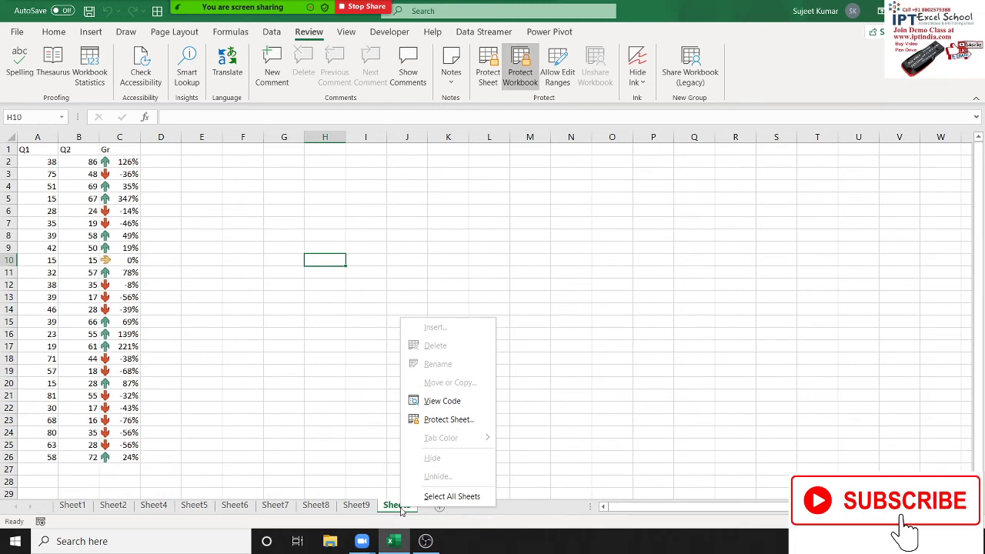
{"action": "left_click", "coordinate": [273, 405]}
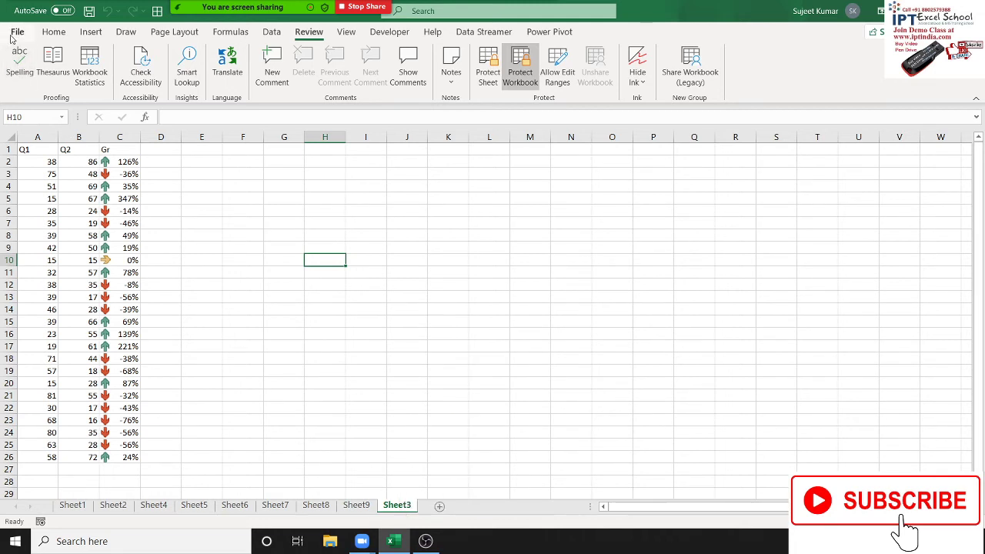
- Open General Options in the Save As dialog for the macro-enabled workbook 'Data' to set open and modify passwords
{"action": "left_click", "coordinate": [12, 35]}
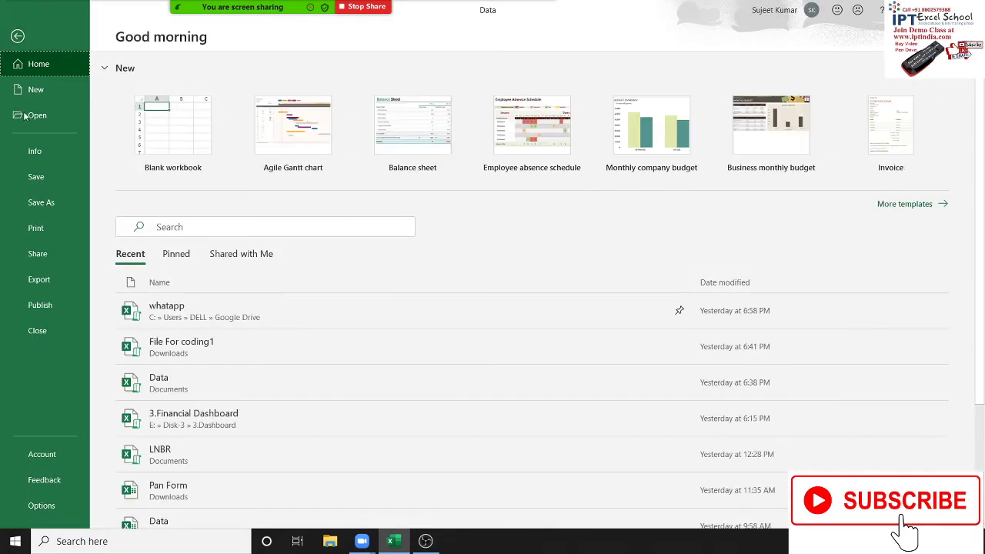
{"action": "left_click", "coordinate": [49, 202]}
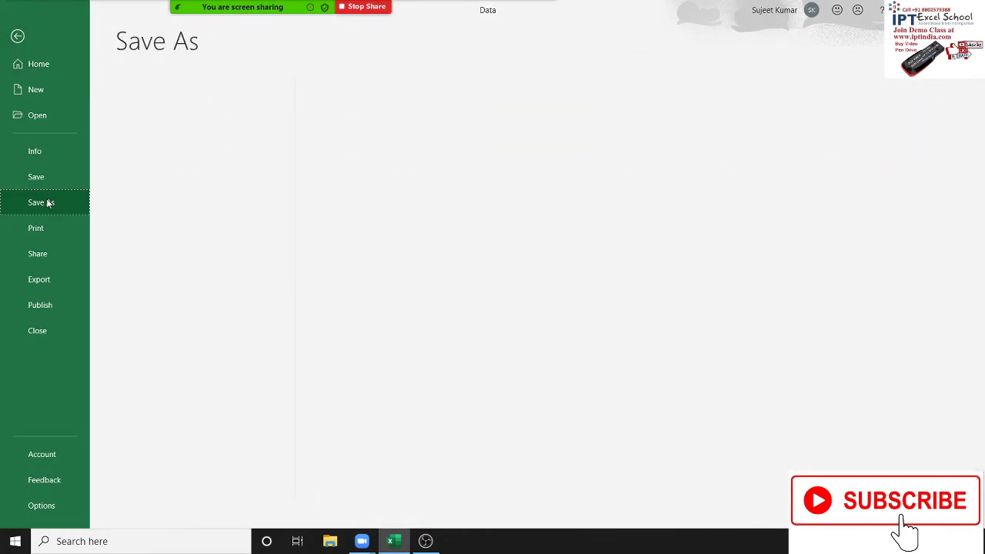
{"action": "left_click", "coordinate": [169, 254]}
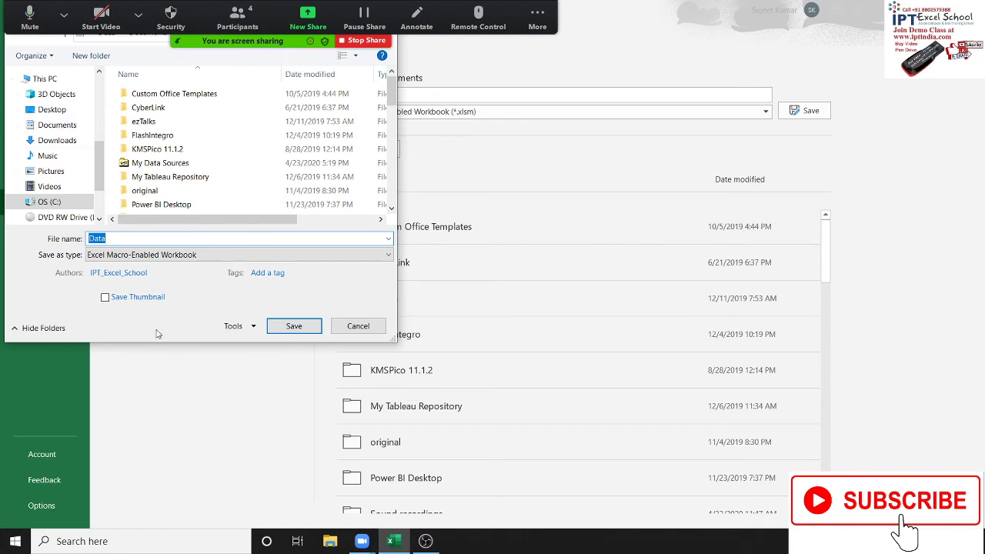
{"action": "left_click", "coordinate": [252, 331]}
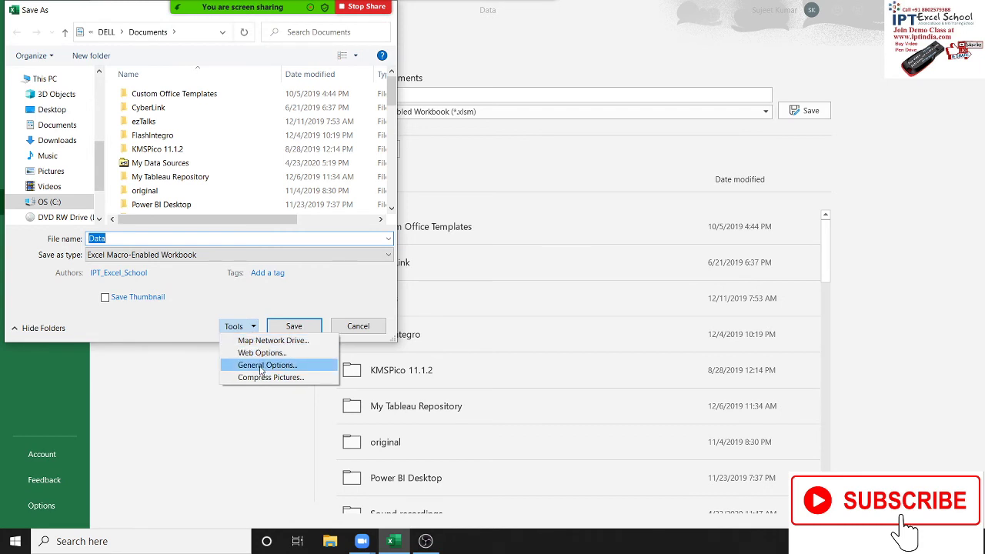
{"action": "left_click", "coordinate": [261, 366]}
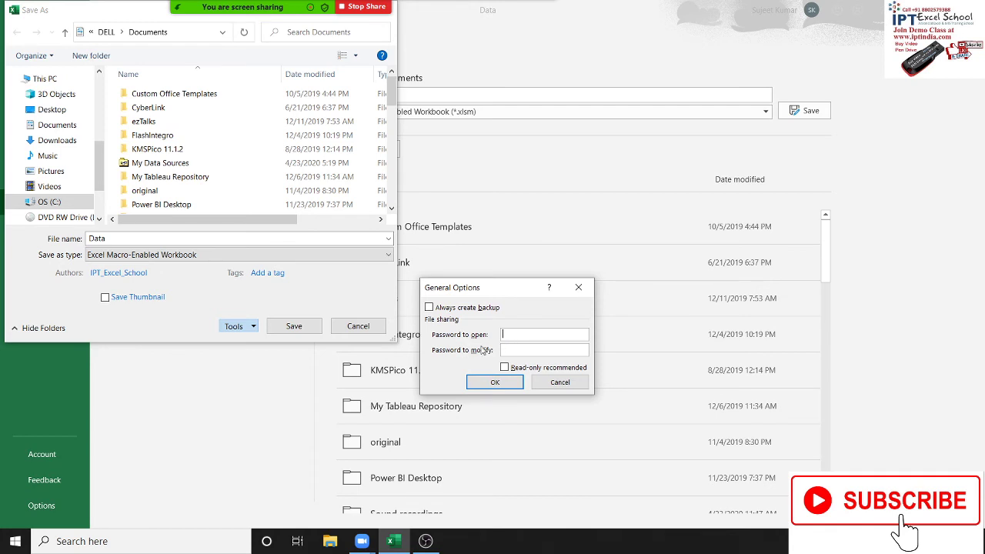
- Cancel the General Options passwords and the Save As dialog, returning to Sheet3
{"action": "key", "text": "Escape"}
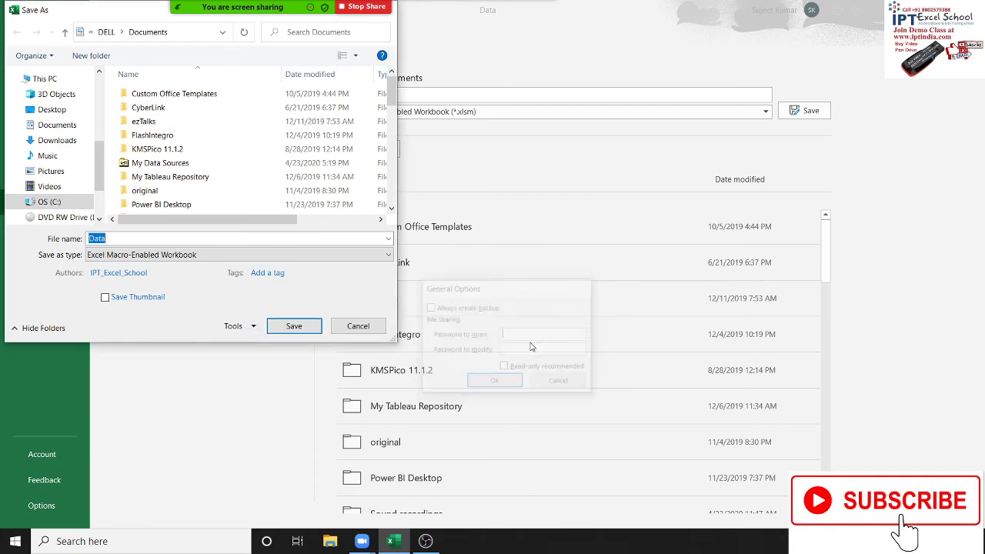
{"action": "key", "text": "Escape"}
{"action": "key", "text": "Escape"}
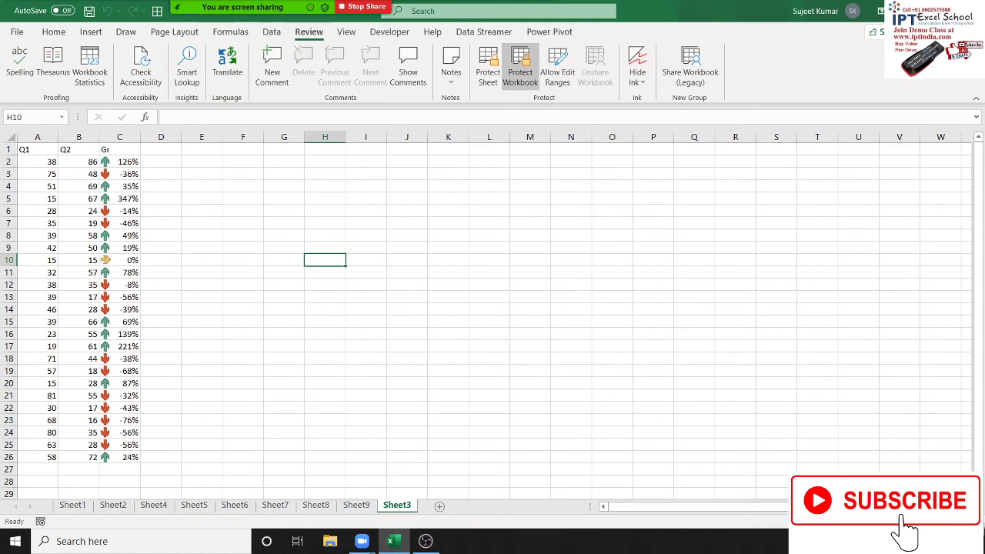
- Select empty cell N15 and bring up the File backstage Home page
{"action": "left_click", "coordinate": [559, 320]}
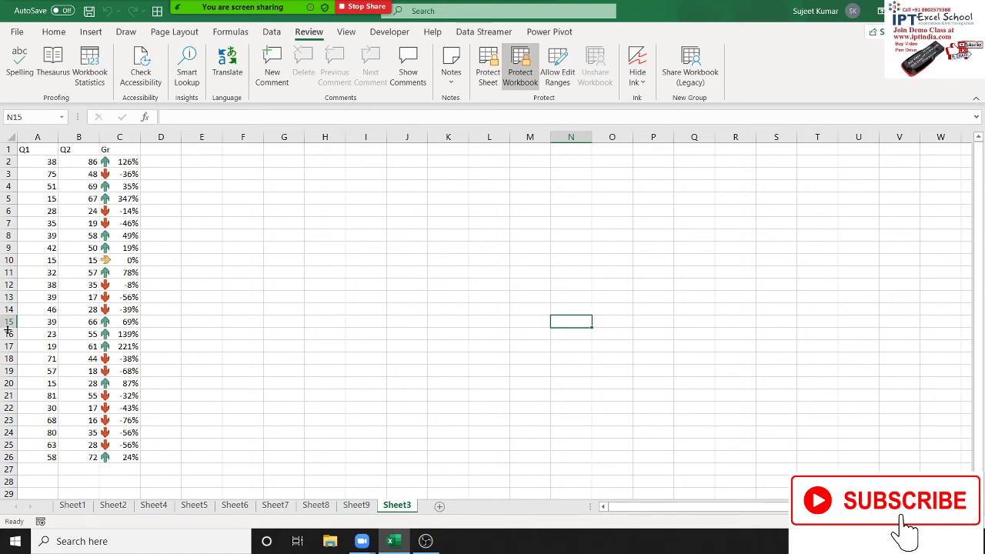
{"action": "left_click", "coordinate": [19, 32]}
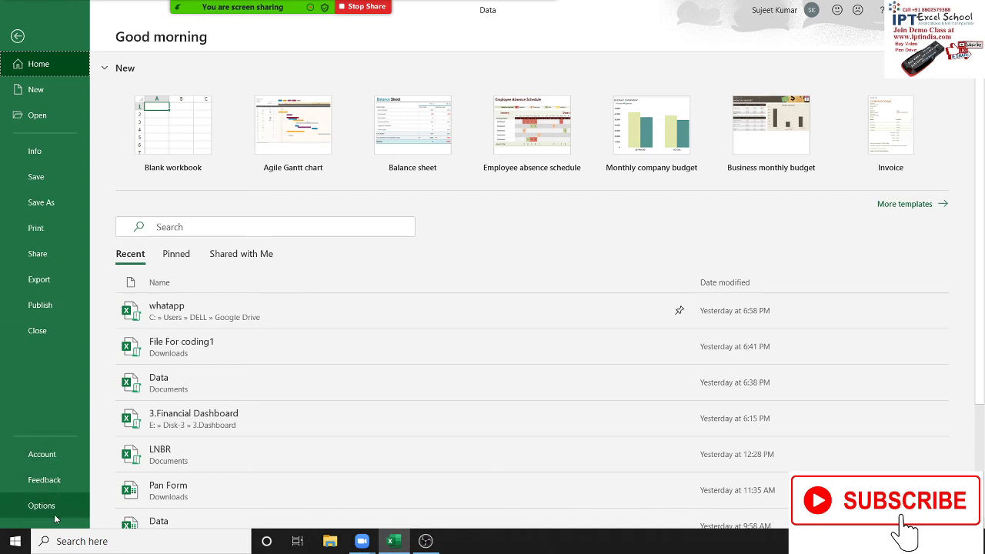
- Enter a password under Info > Protect Workbook > Encrypt with Password, then cancel without encrypting
{"action": "left_click", "coordinate": [48, 153]}
{"action": "left_click", "coordinate": [168, 197]}
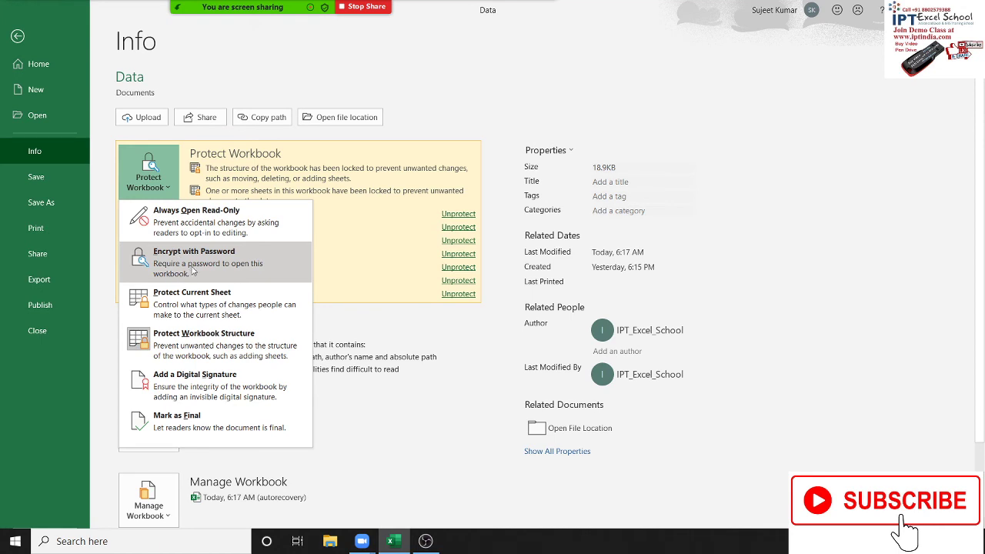
{"action": "left_click", "coordinate": [193, 271]}
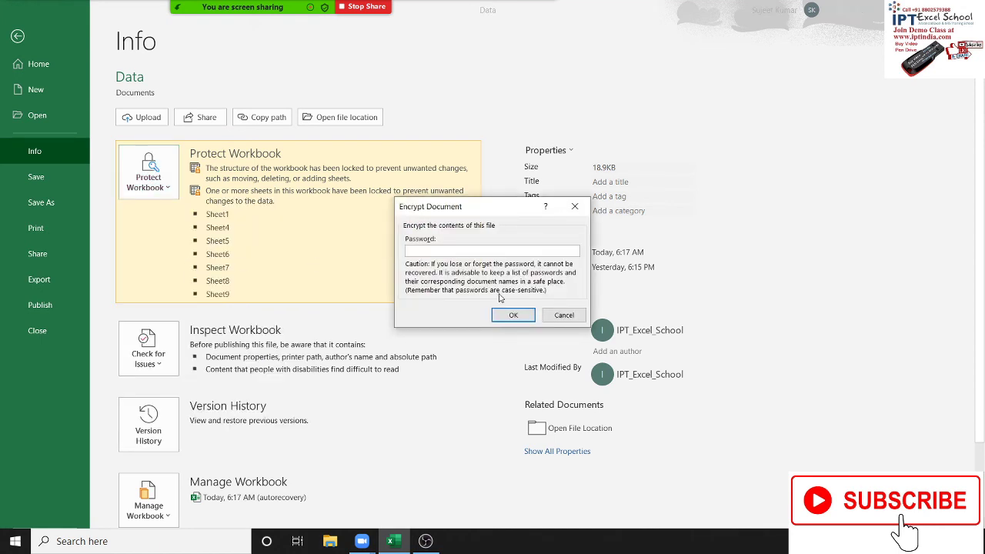
{"action": "type", "text": "1"}
{"action": "key", "text": "Escape"}
{"action": "key", "text": "Escape"}
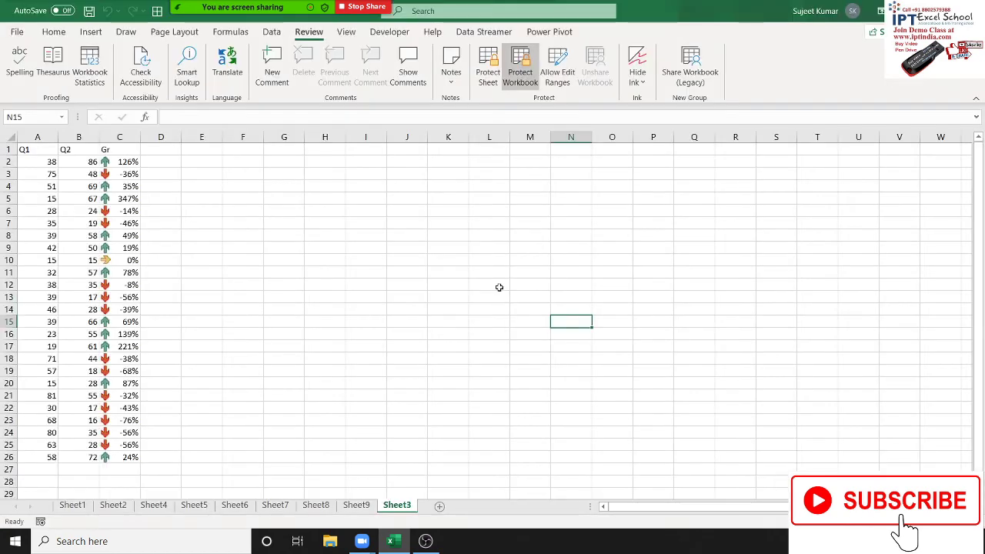
- Open the MF desktop folder and try deleting Fun, dismissing the file-in-use warning
{"action": "key", "text": "super+d"}
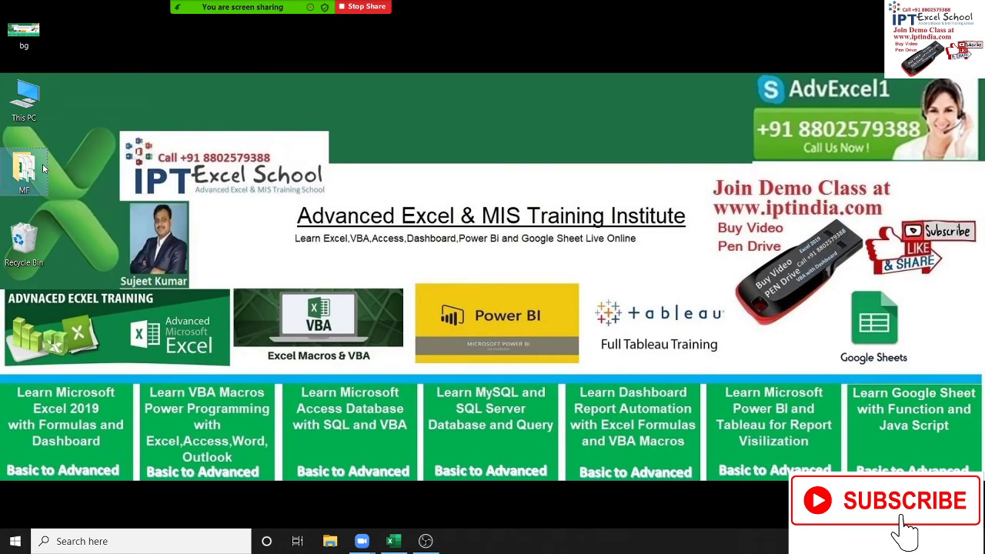
{"action": "double_click", "coordinate": [39, 166]}
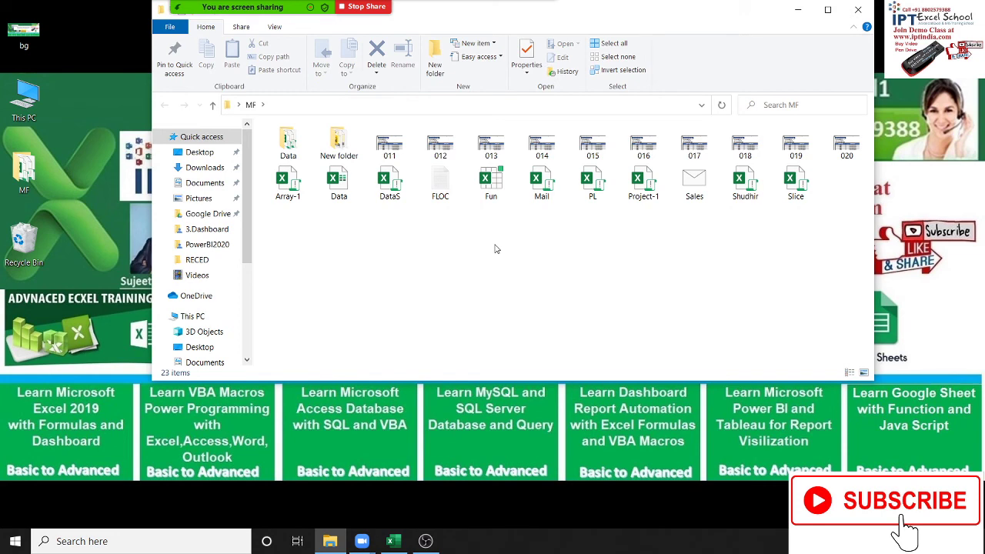
{"action": "left_click", "coordinate": [489, 199]}
{"action": "key", "text": "Delete"}
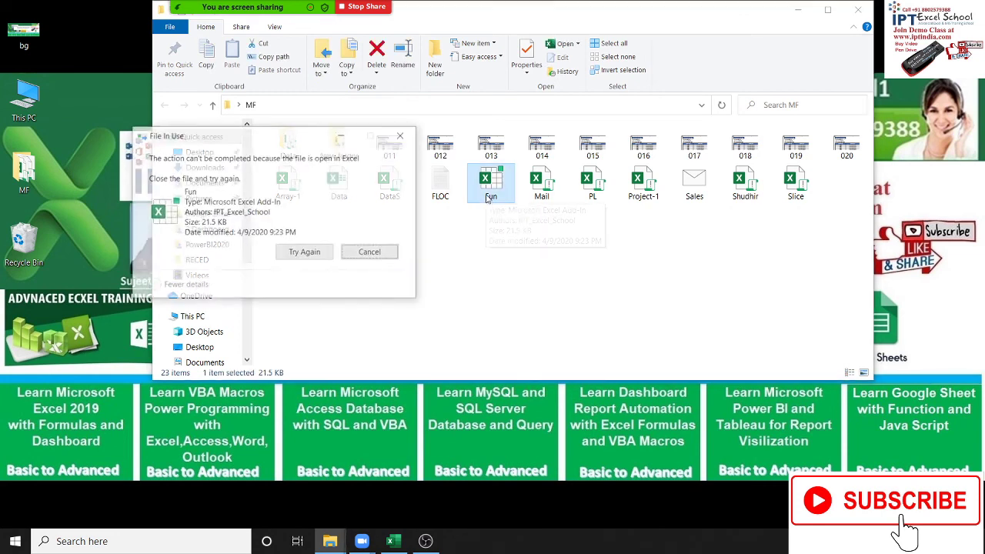
{"action": "left_click", "coordinate": [304, 254]}
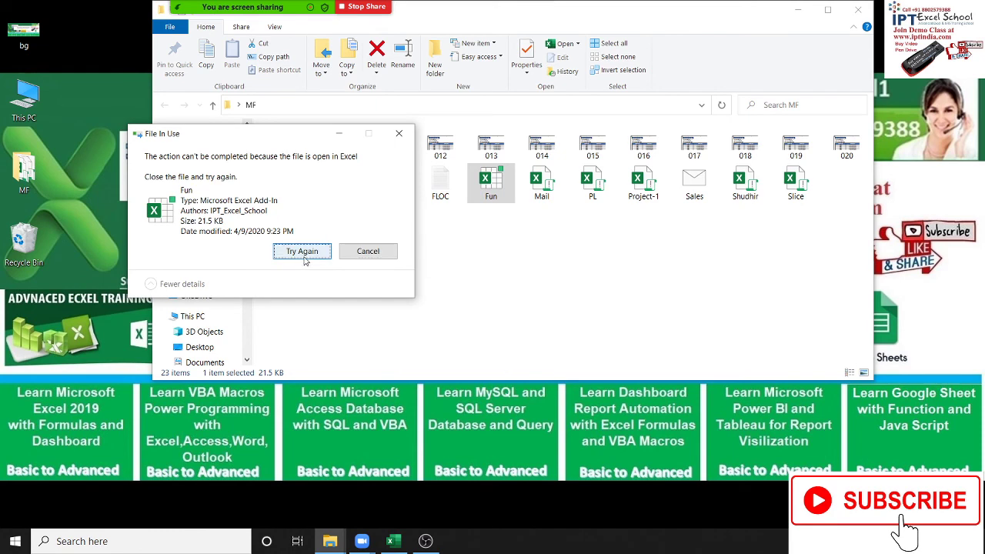
{"action": "left_click", "coordinate": [399, 134]}
{"action": "left_click", "coordinate": [573, 195]}
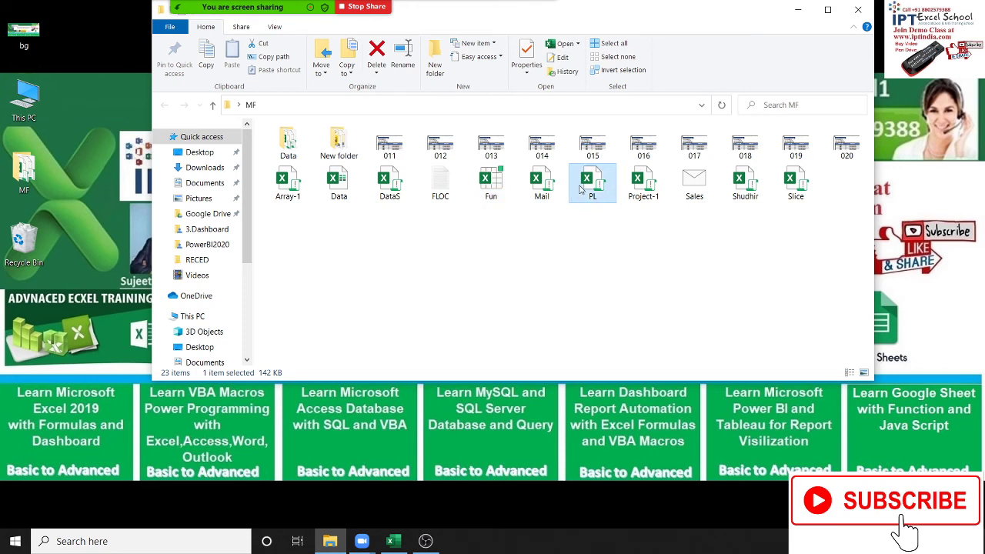
- Delete the 011 file from MF, then box-select all 22 items and pick Data
{"action": "left_click", "coordinate": [389, 152]}
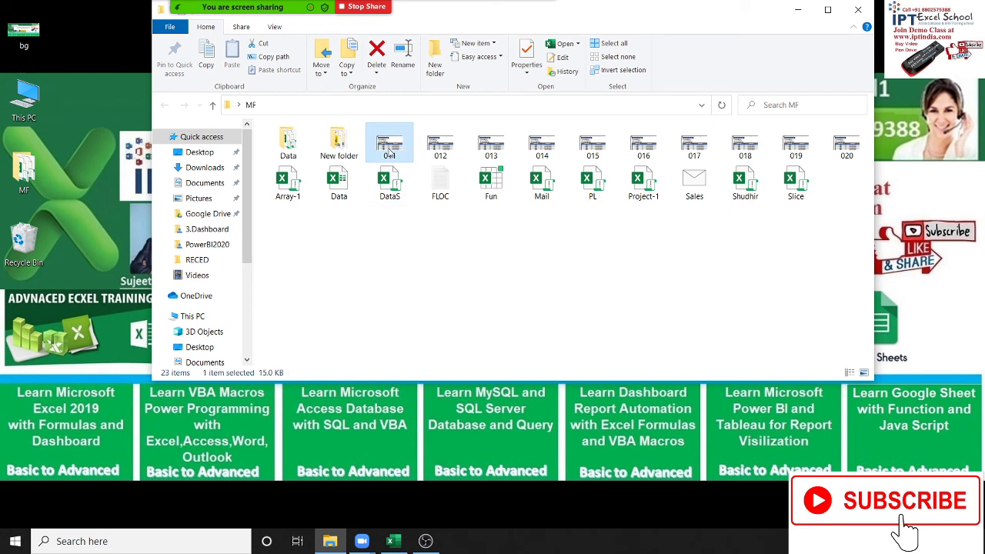
{"action": "key", "text": "Delete"}
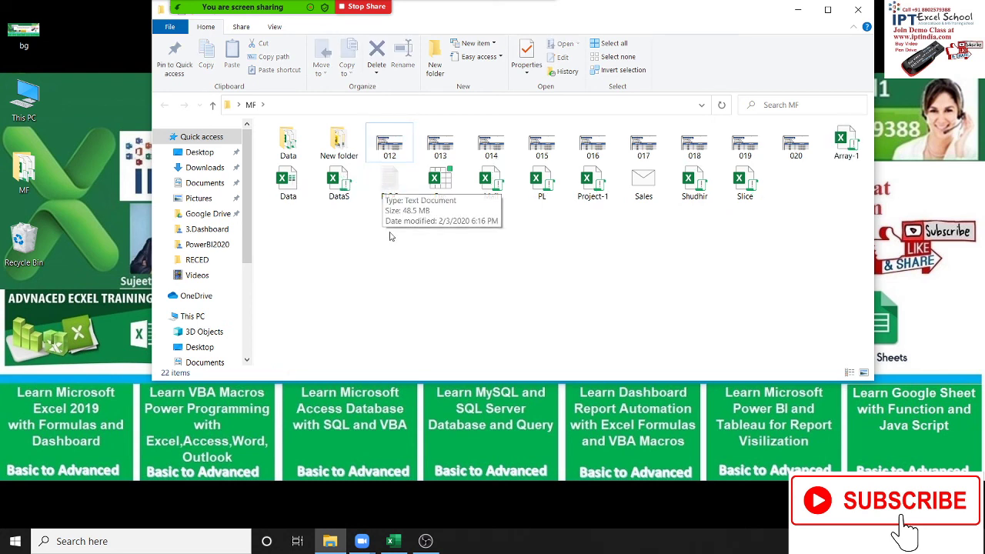
{"action": "mouse_move", "coordinate": [662, 336]}
{"action": "left_mouse_down"}
{"action": "mouse_move", "coordinate": [411, 234]}
{"action": "mouse_move", "coordinate": [264, 123]}
{"action": "left_mouse_up"}
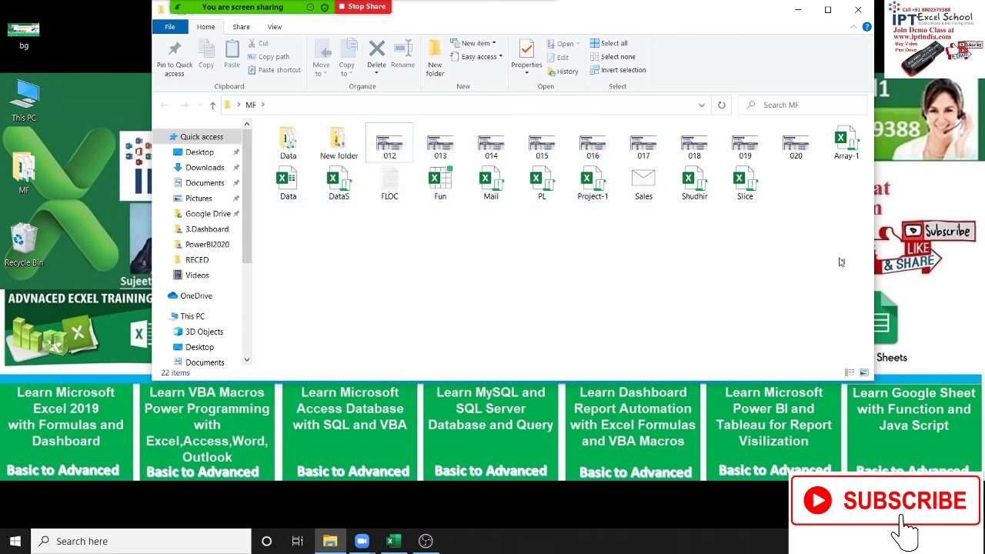
{"action": "left_click_drag", "start_coordinate": [845, 266], "coordinate": [278, 148]}
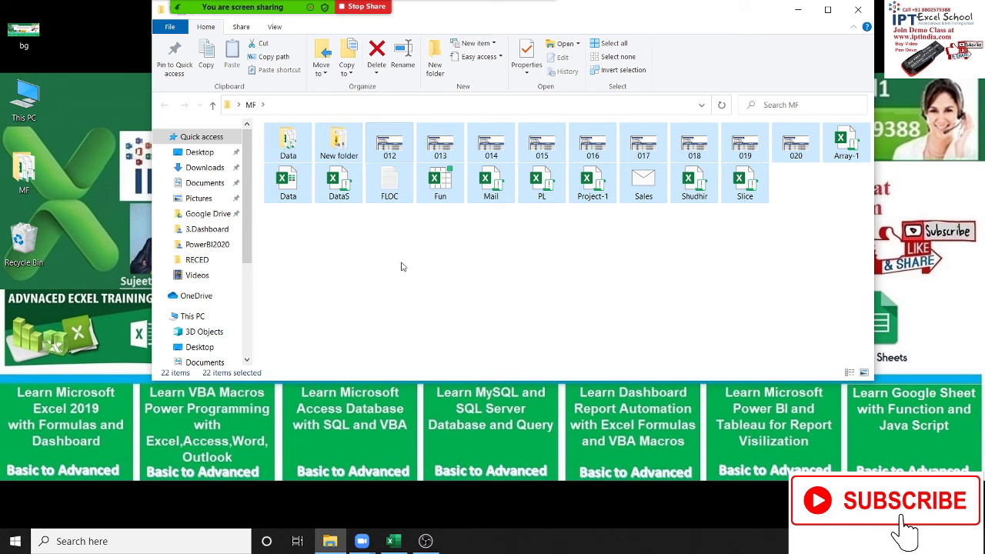
{"action": "left_click", "coordinate": [402, 266]}
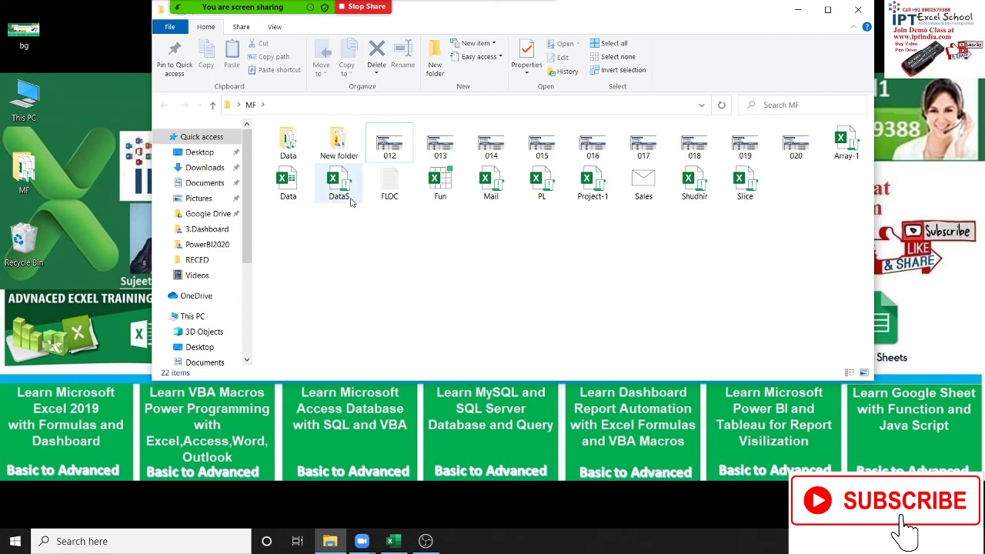
- Make the Data workbook read-only through its Properties and apply the change
{"action": "left_click", "coordinate": [286, 194]}
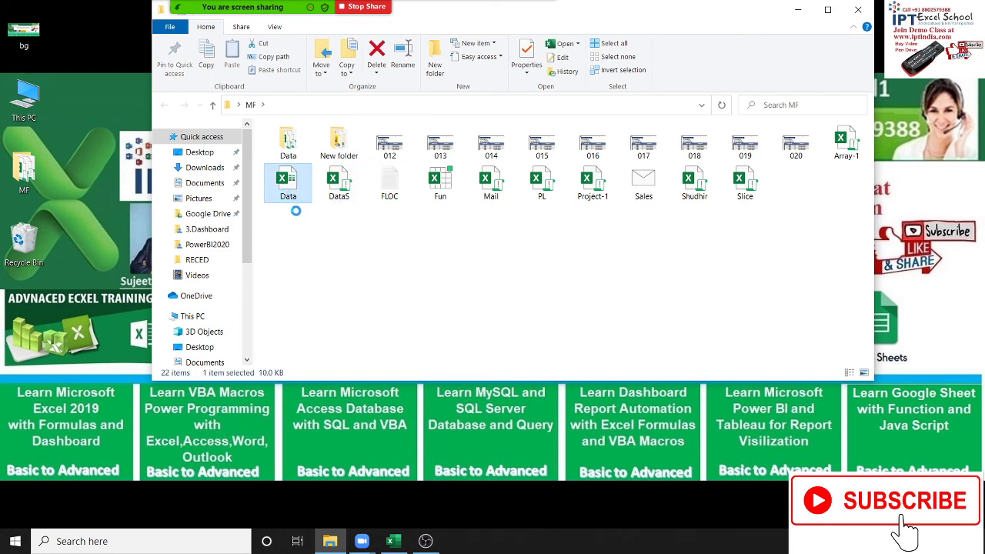
{"action": "right_click", "coordinate": [287, 191]}
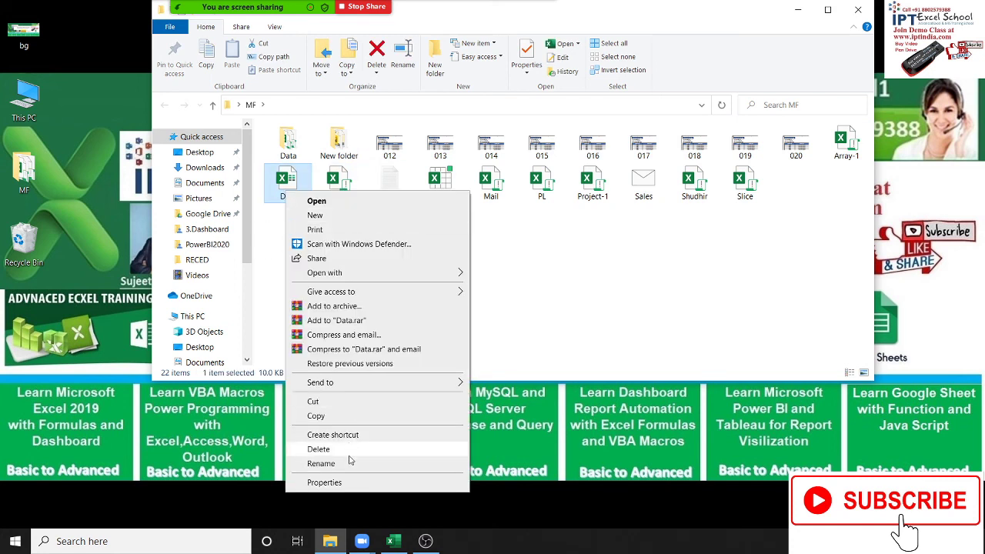
{"action": "left_click", "coordinate": [324, 482]}
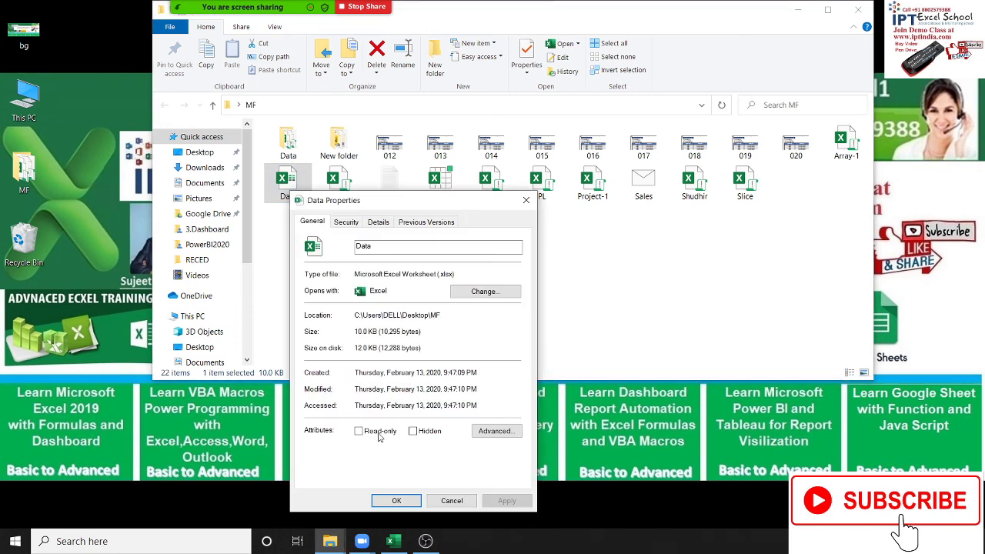
{"action": "left_click", "coordinate": [380, 433]}
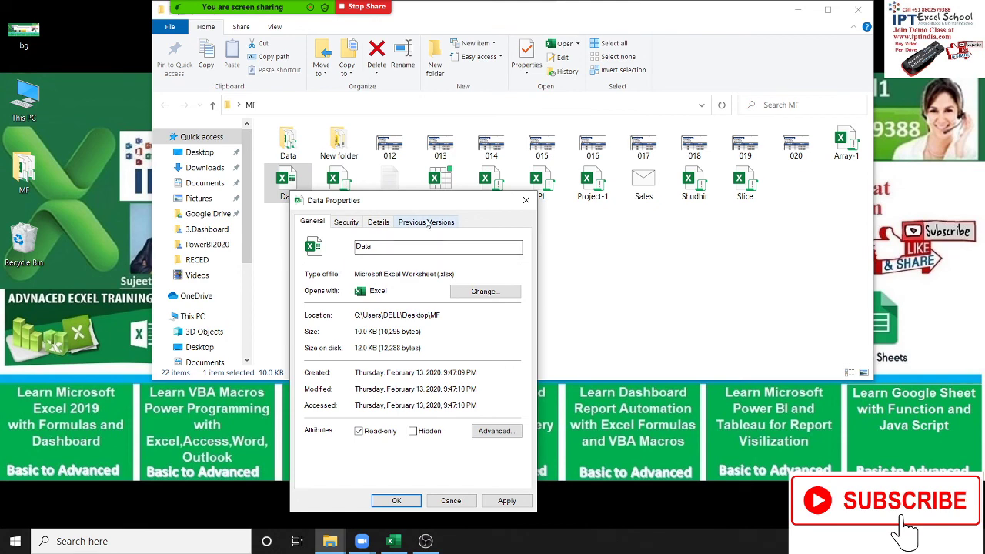
{"action": "mouse_move", "coordinate": [427, 209]}
{"action": "left_mouse_down"}
{"action": "mouse_move", "coordinate": [476, 211]}
{"action": "mouse_move", "coordinate": [629, 181]}
{"action": "left_mouse_up"}
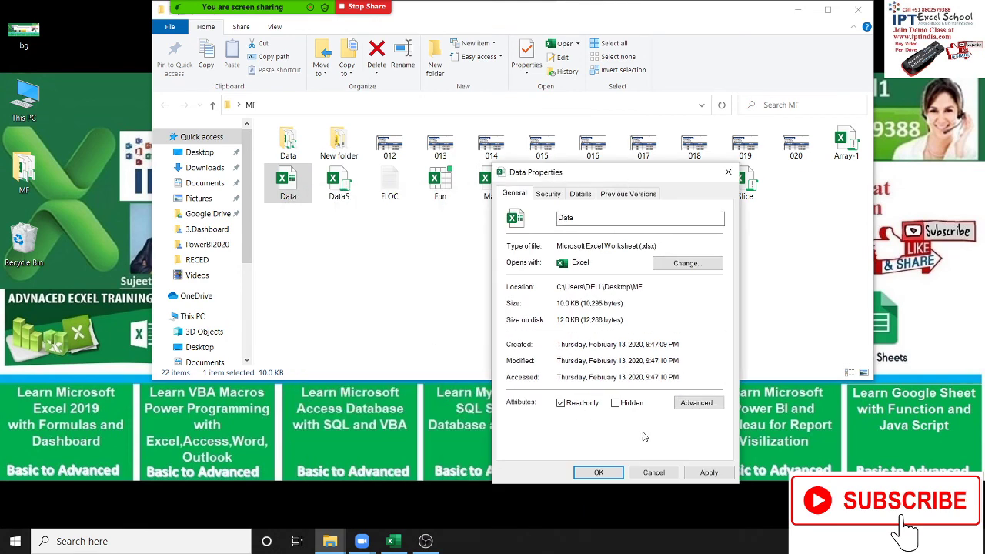
{"action": "left_click", "coordinate": [709, 473]}
{"action": "left_click", "coordinate": [598, 473]}
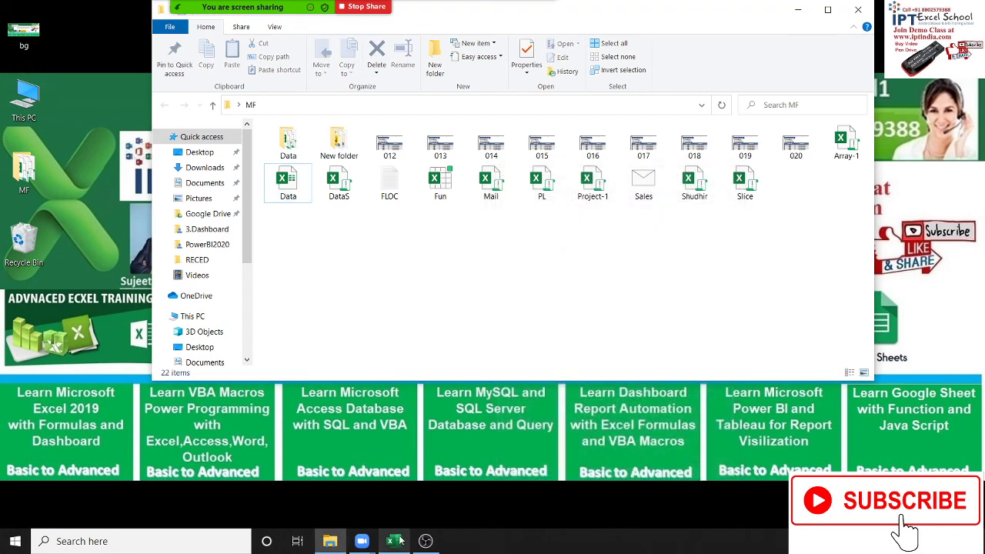
- Delete Data, restore it with Ctrl+Z, and switch back to Excel
{"action": "left_click", "coordinate": [292, 203]}
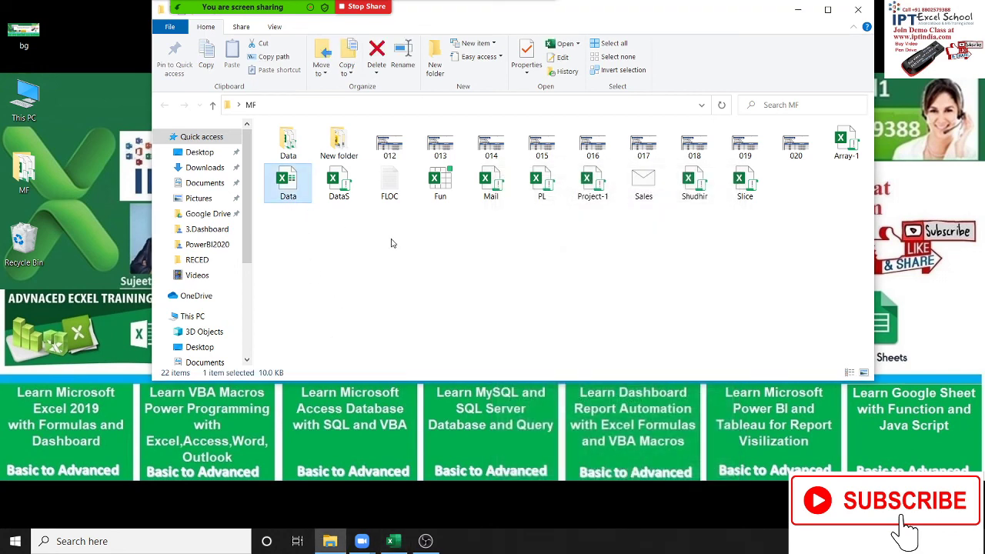
{"action": "key", "text": "Delete"}
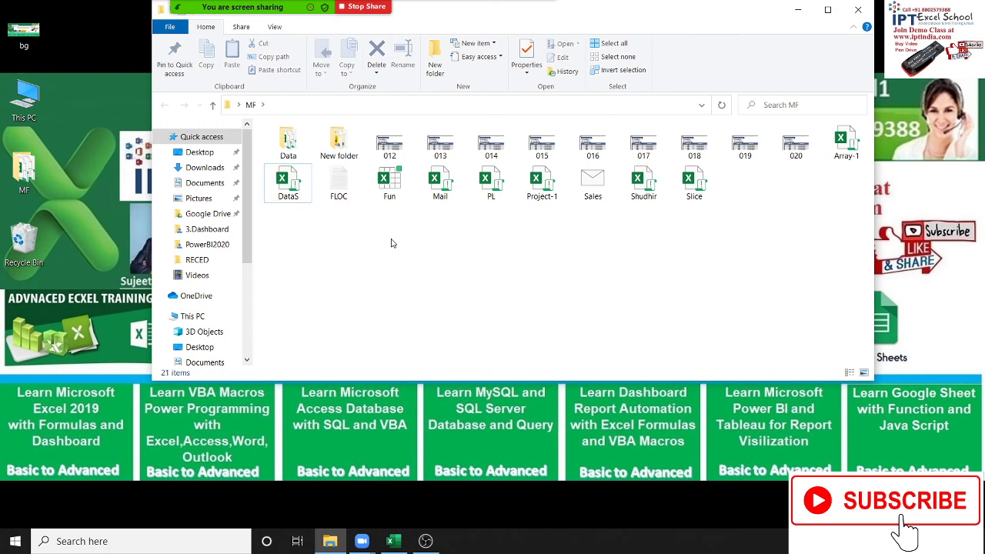
{"action": "key", "text": "ctrl+z"}
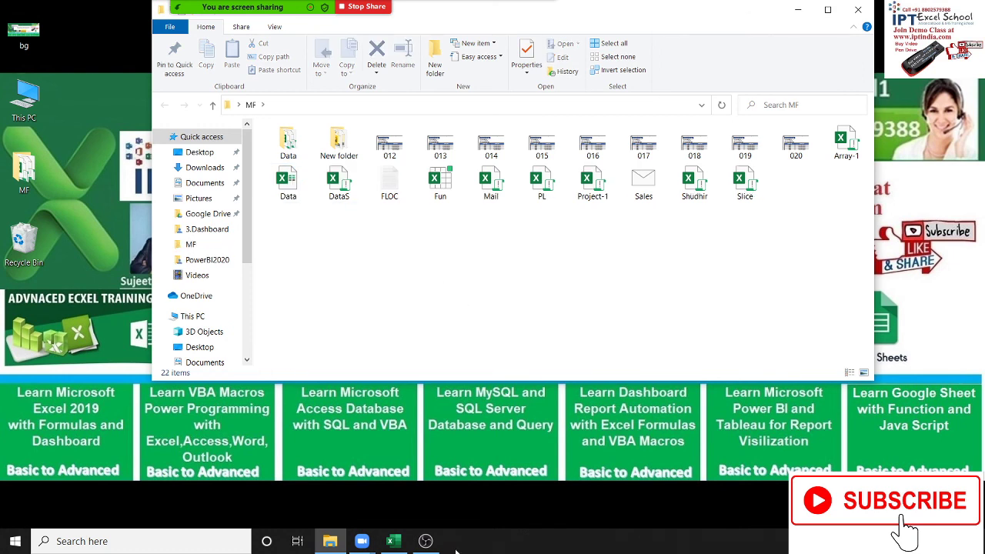
{"action": "left_click", "coordinate": [393, 541]}
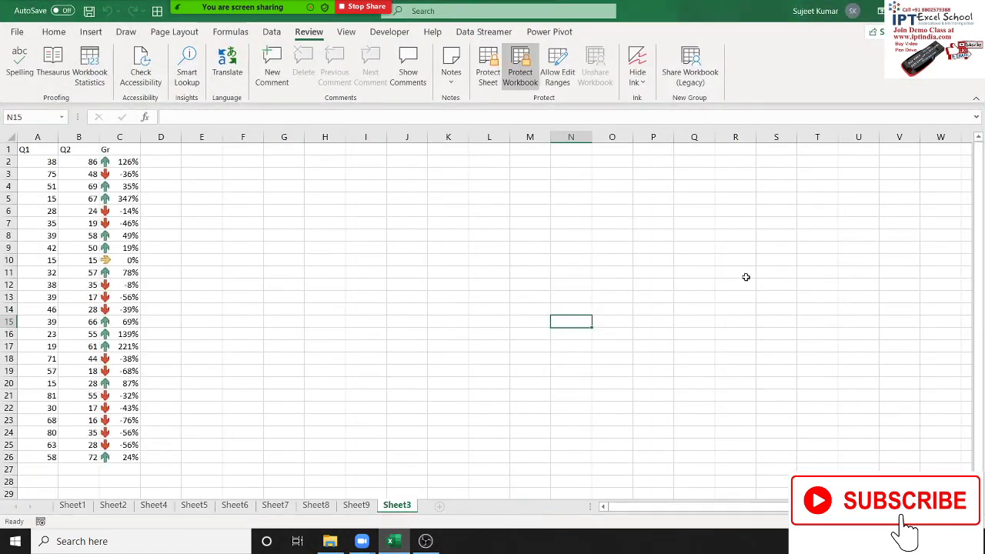
- Select cell R11, then close Data.xlsm choosing Don't Save
{"action": "left_click", "coordinate": [746, 277]}
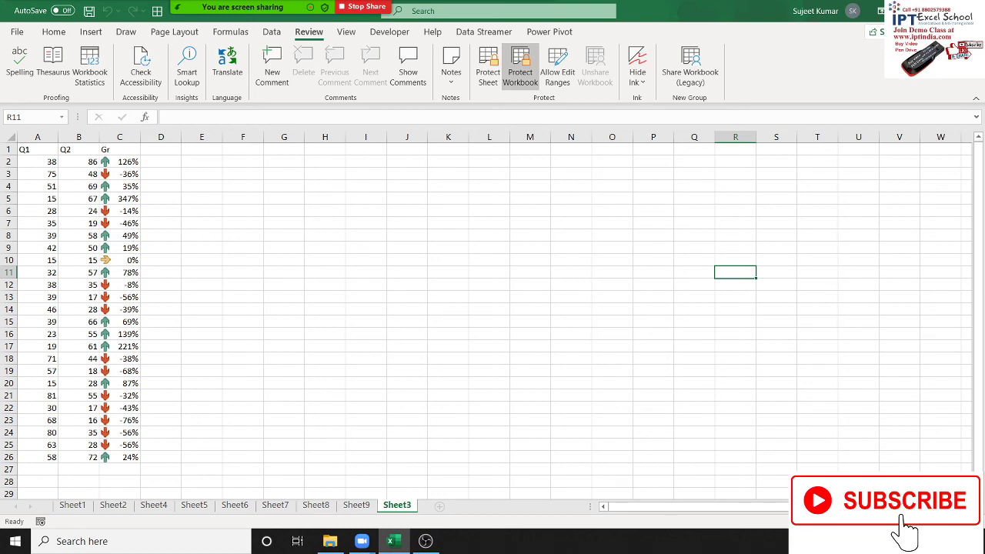
{"action": "left_click", "coordinate": [971, 9]}
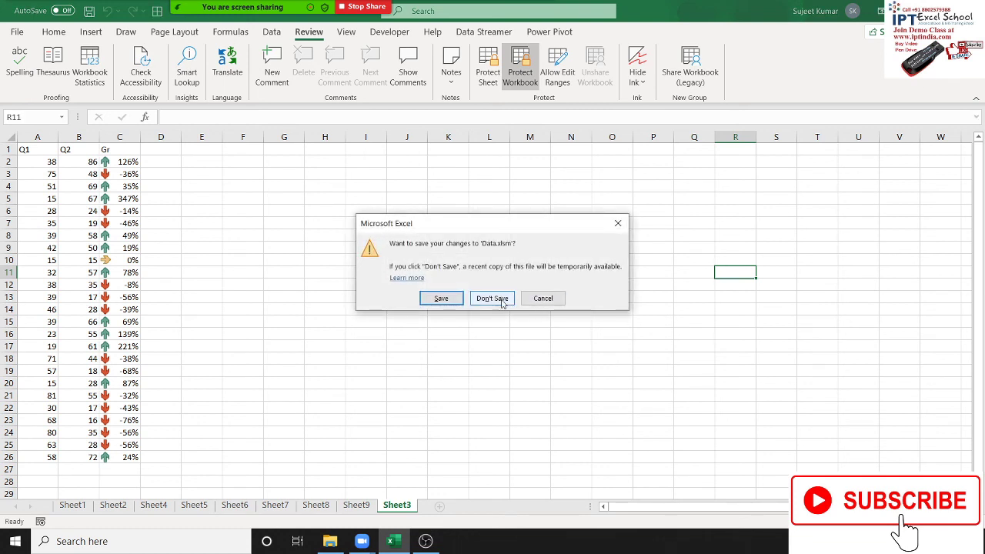
{"action": "left_click", "coordinate": [501, 301]}
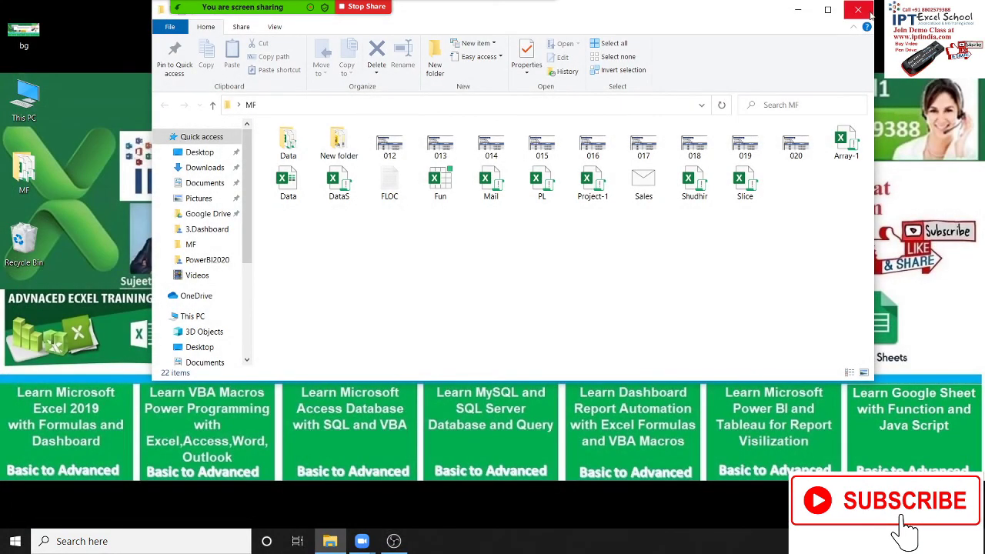
- Close File Explorer and refresh the desktop
{"action": "left_click", "coordinate": [857, 9]}
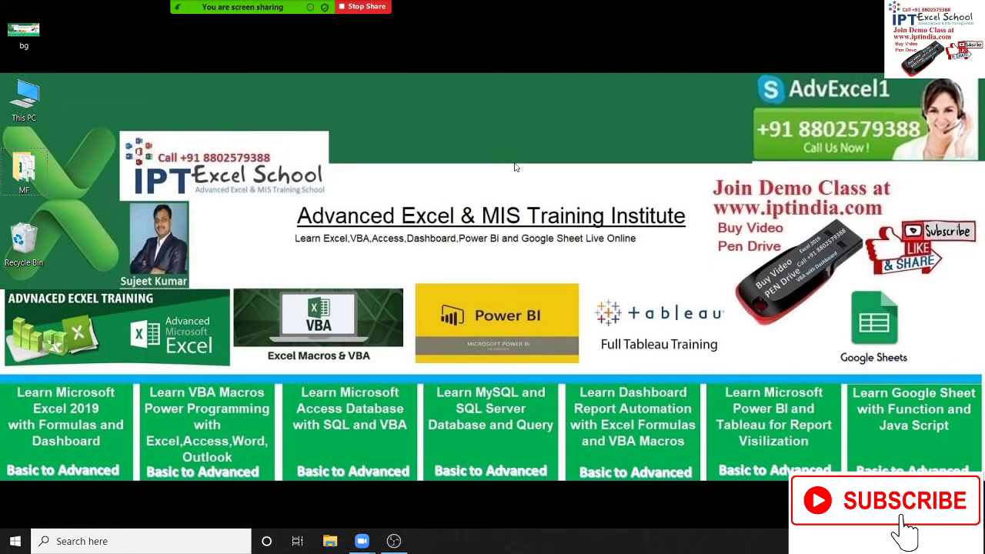
{"action": "right_click", "coordinate": [495, 107]}
{"action": "left_click", "coordinate": [531, 146]}
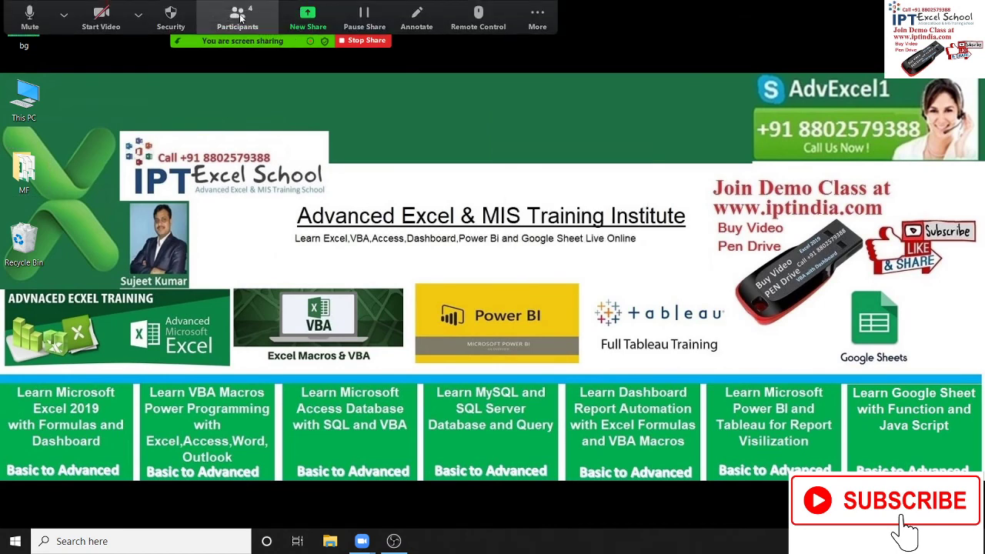
- Review the Zoom participants list, then choose More > End to reach the end-meeting confirmation
{"action": "left_click", "coordinate": [240, 16]}
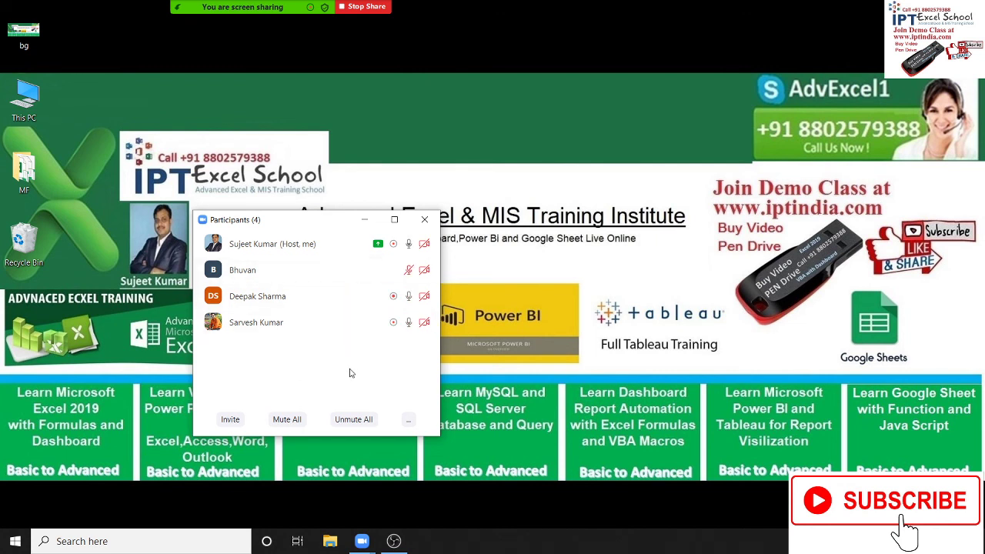
{"action": "mouse_move", "coordinate": [308, 270]}
{"action": "left_click", "coordinate": [375, 273]}
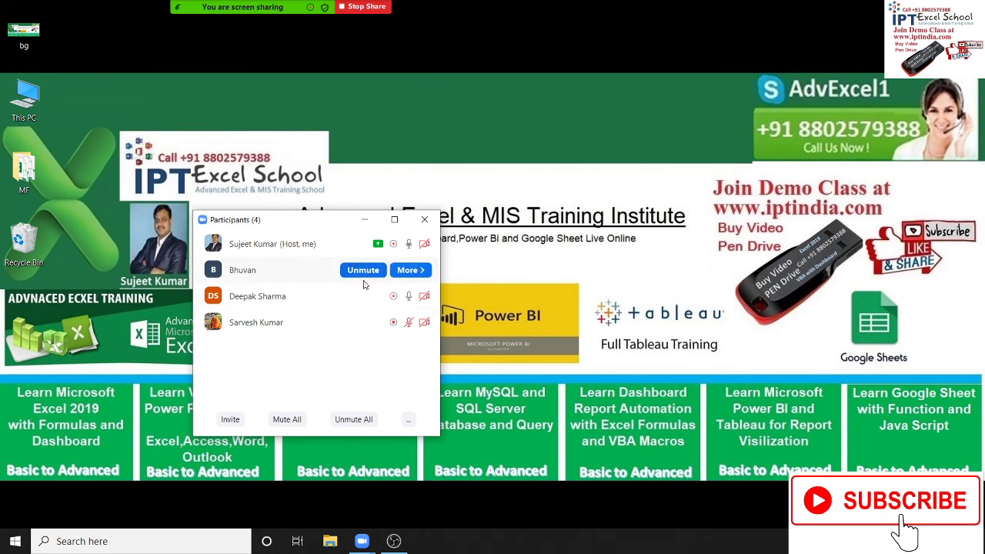
{"action": "left_click", "coordinate": [424, 220]}
{"action": "left_click", "coordinate": [538, 13]}
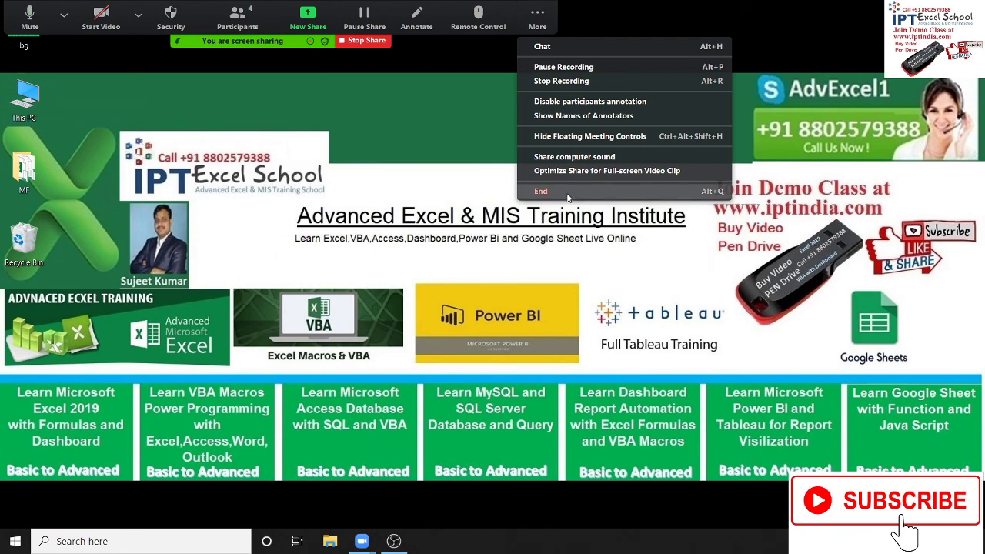
{"action": "left_click", "coordinate": [567, 198]}
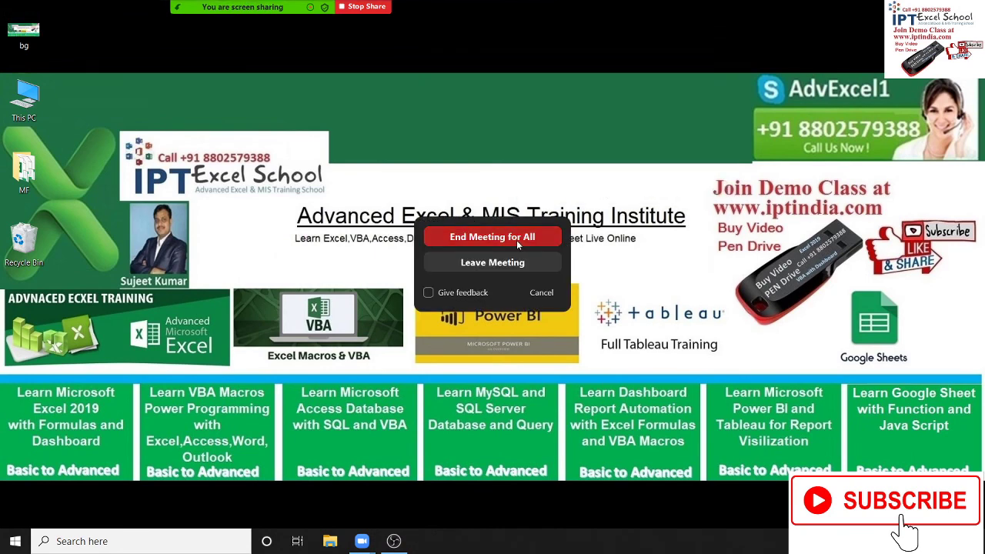